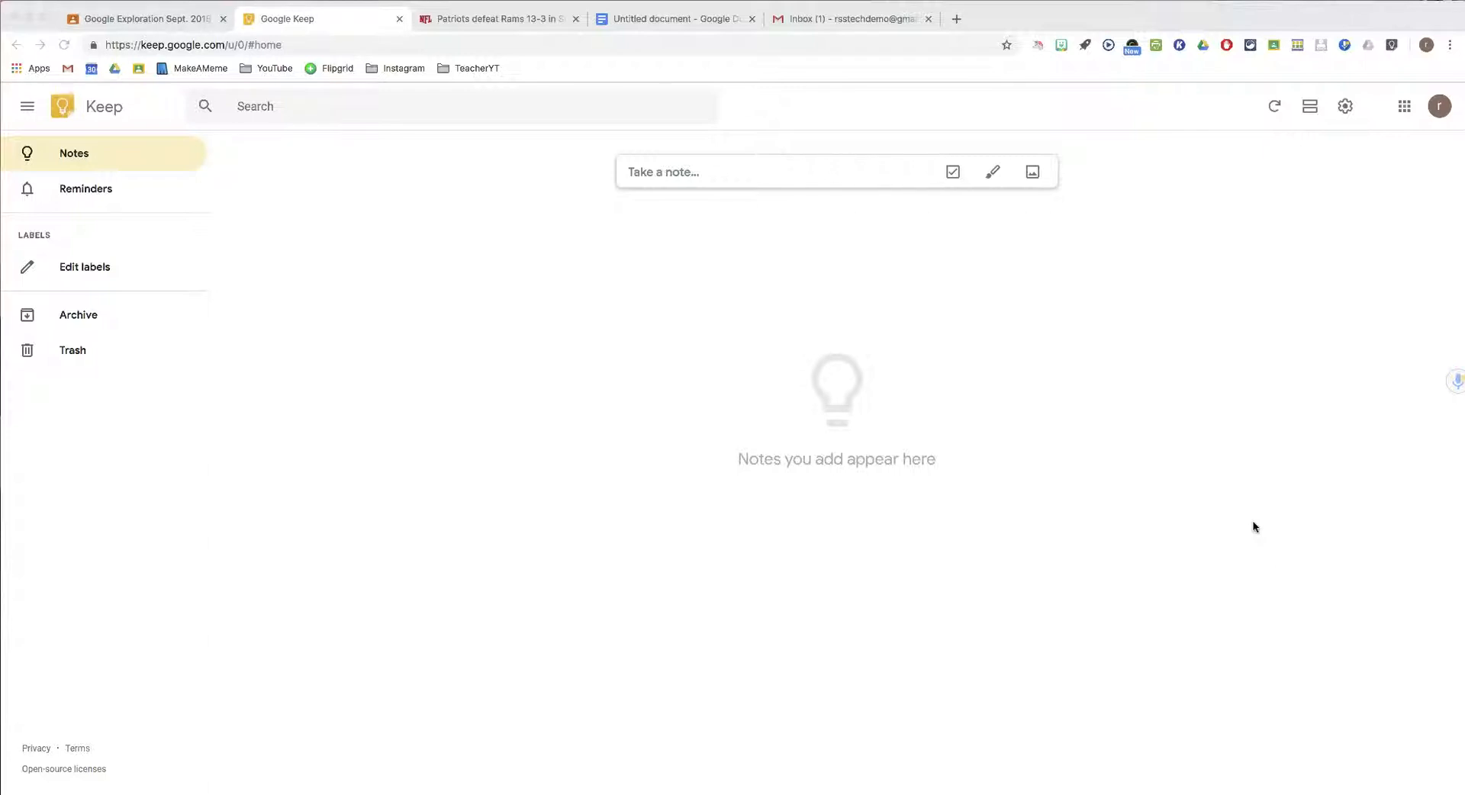
Step: Create a note titled "shopping list" containing the text "buy coffee"
{"action": "left_click", "coordinate": [1236, 530]}
{"action": "left_click", "coordinate": [702, 173]}
{"action": "left_click", "coordinate": [686, 172]}
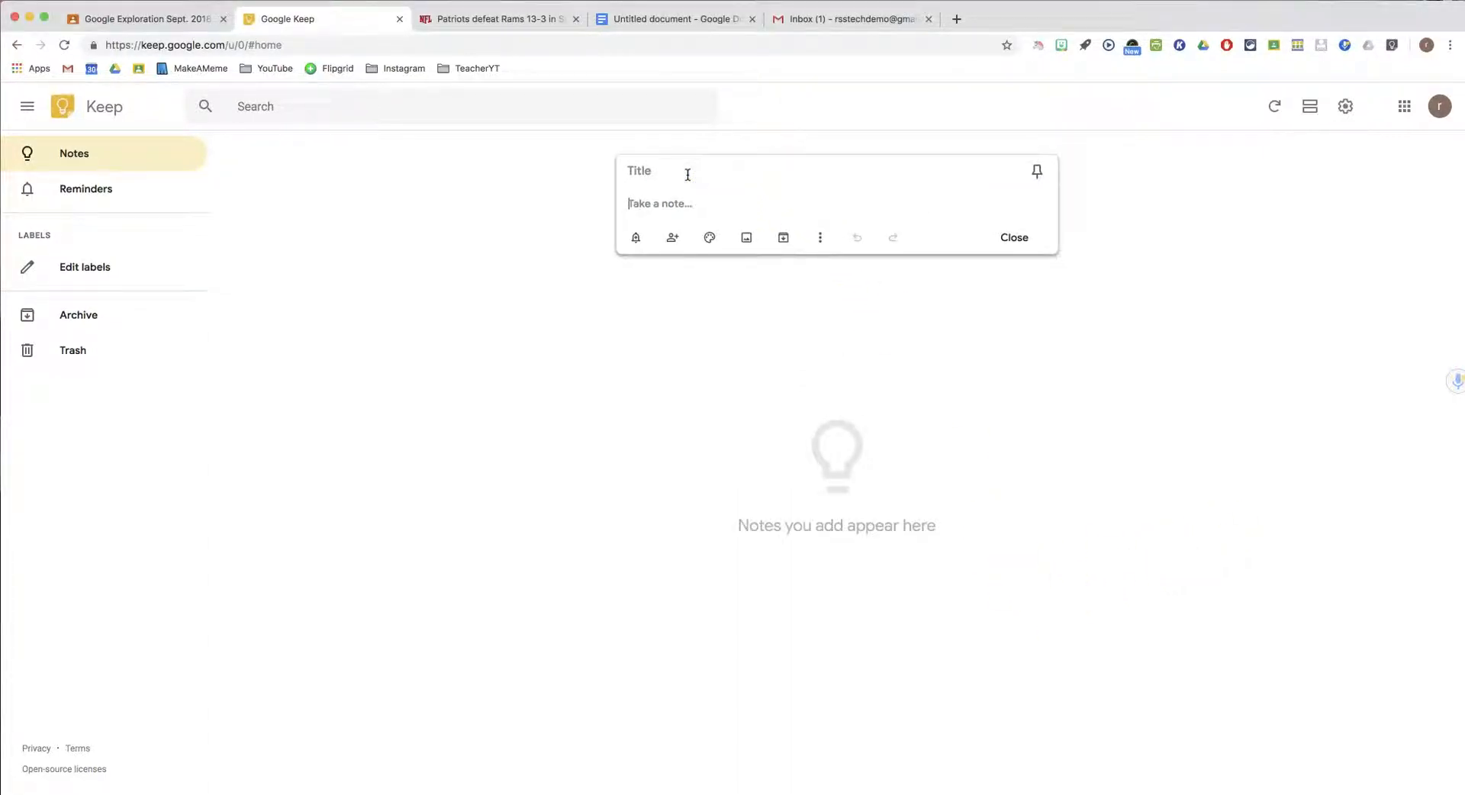
{"action": "type", "text": "buy coffee"}
{"action": "left_click", "coordinate": [663, 171]}
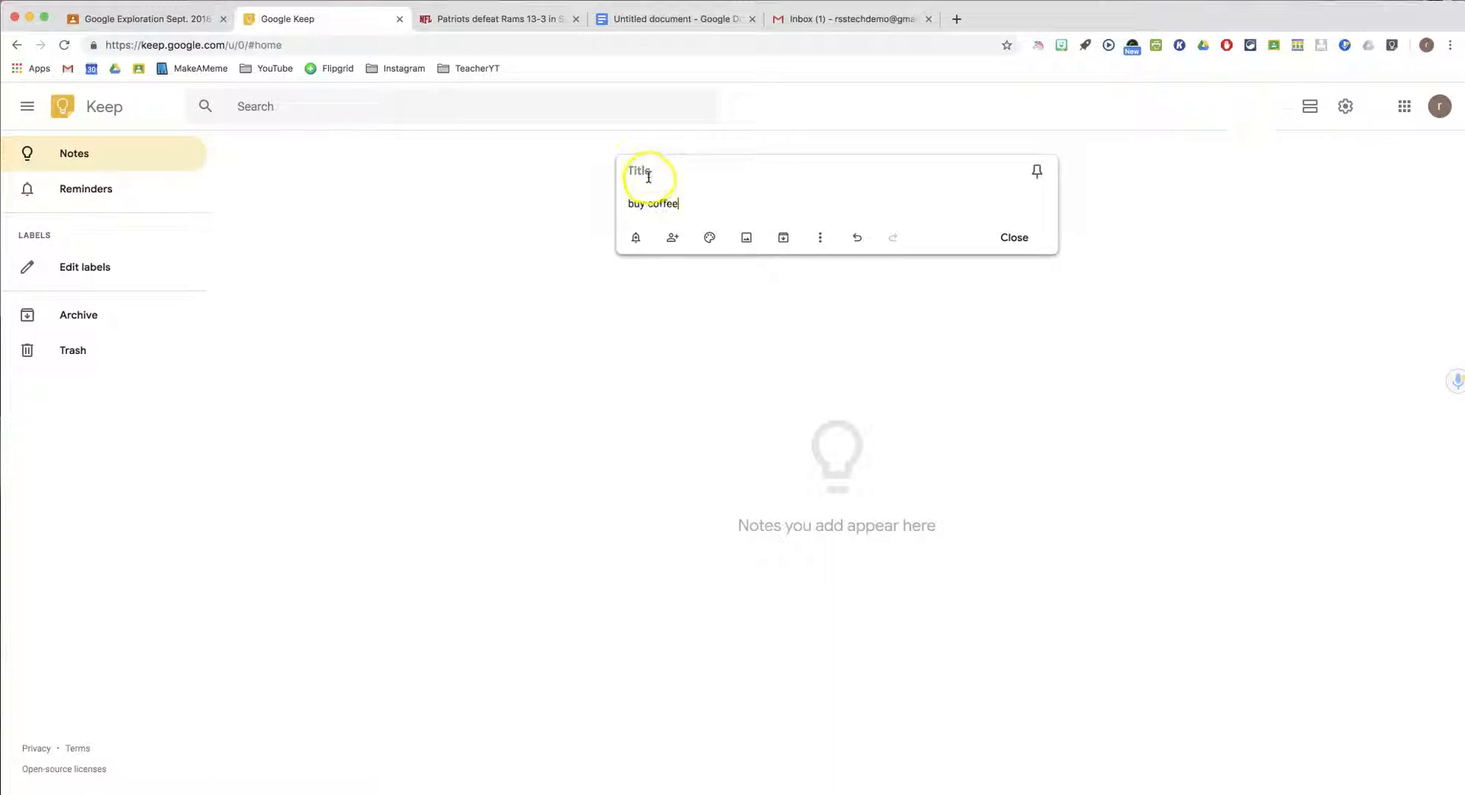
{"action": "type", "text": "sho"}
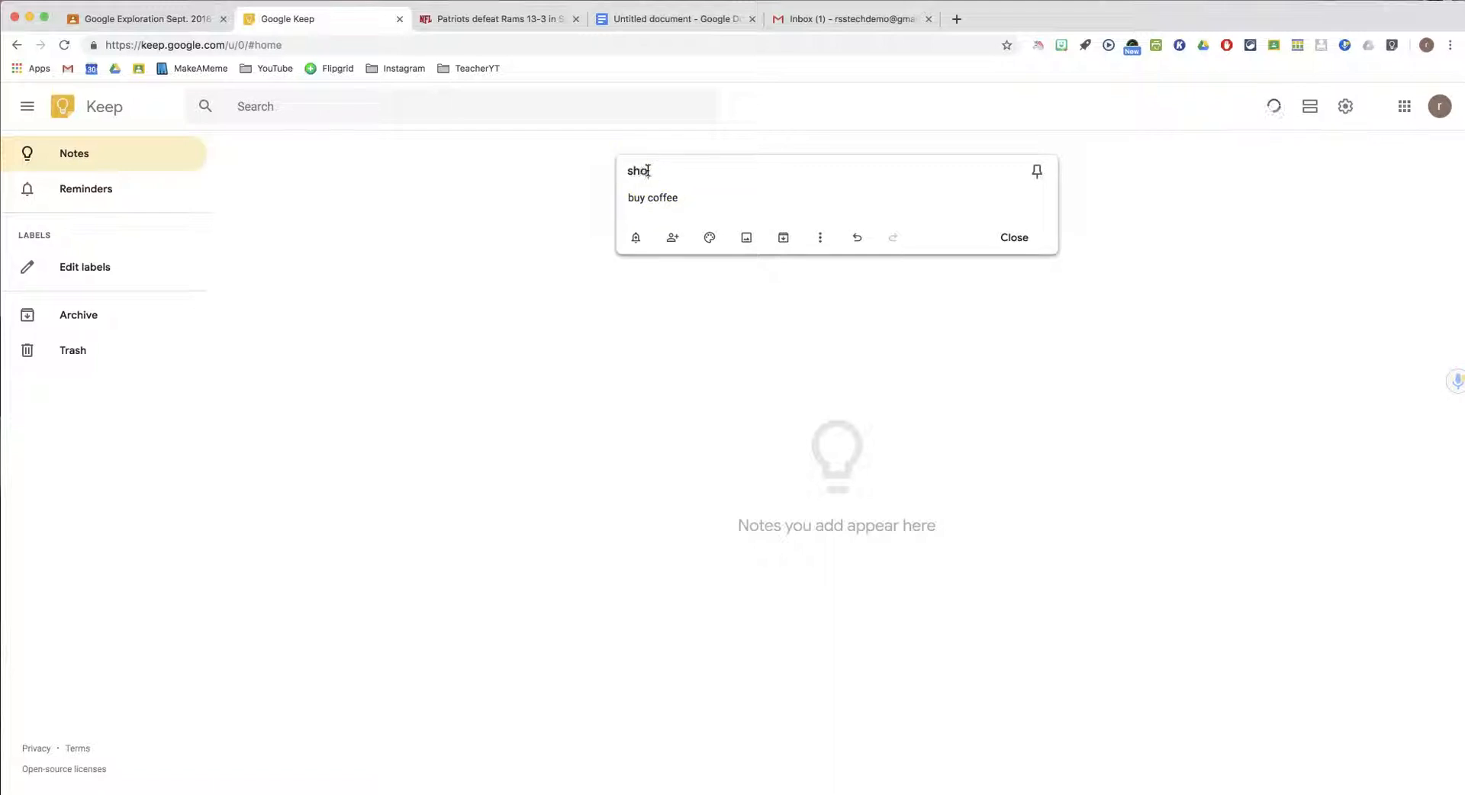
{"action": "type", "text": "pping list"}
{"action": "left_click", "coordinate": [1015, 241]}
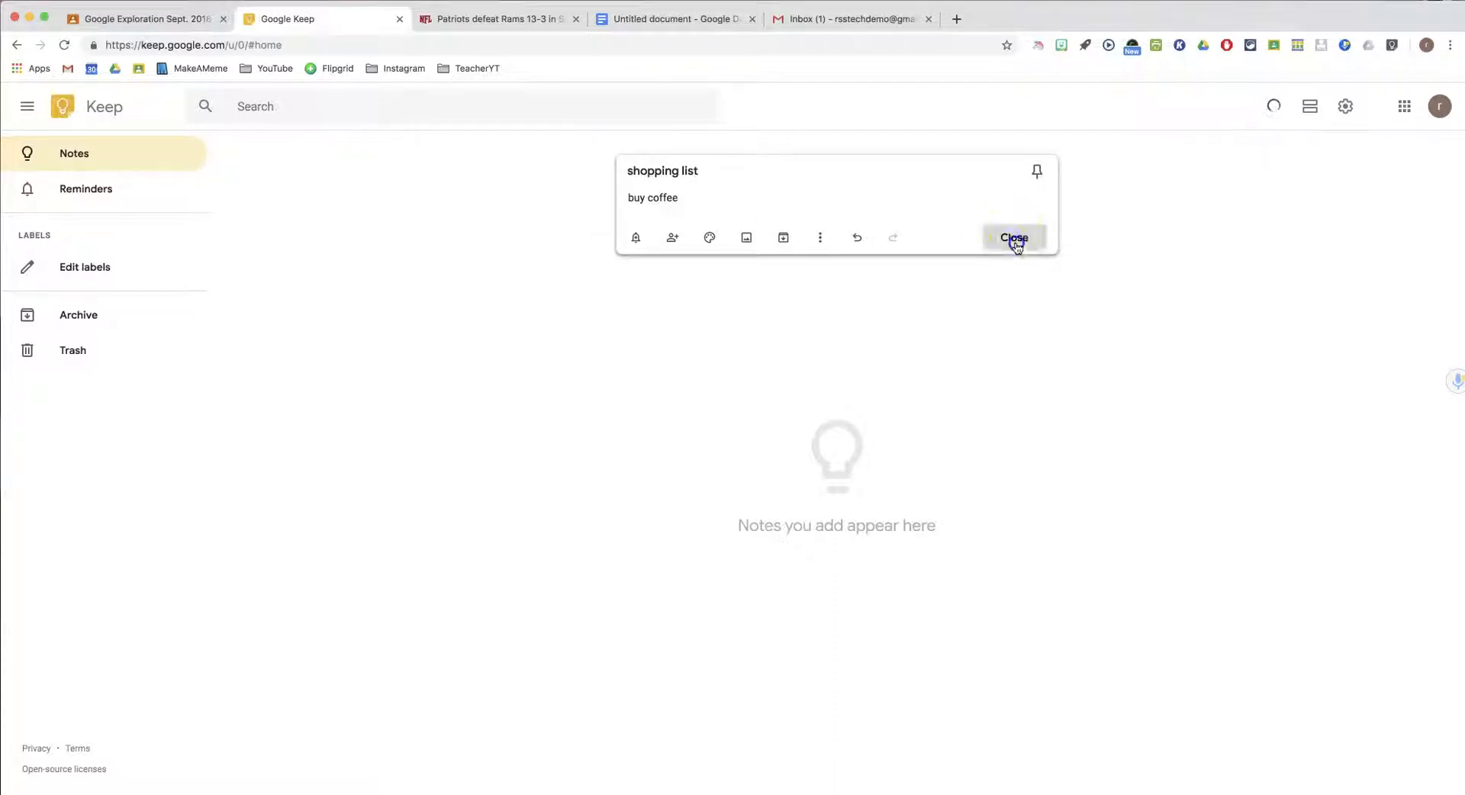
Step: Add a second line reading "hot chocolate" to the shopping list note and close it
{"action": "left_click", "coordinate": [370, 259]}
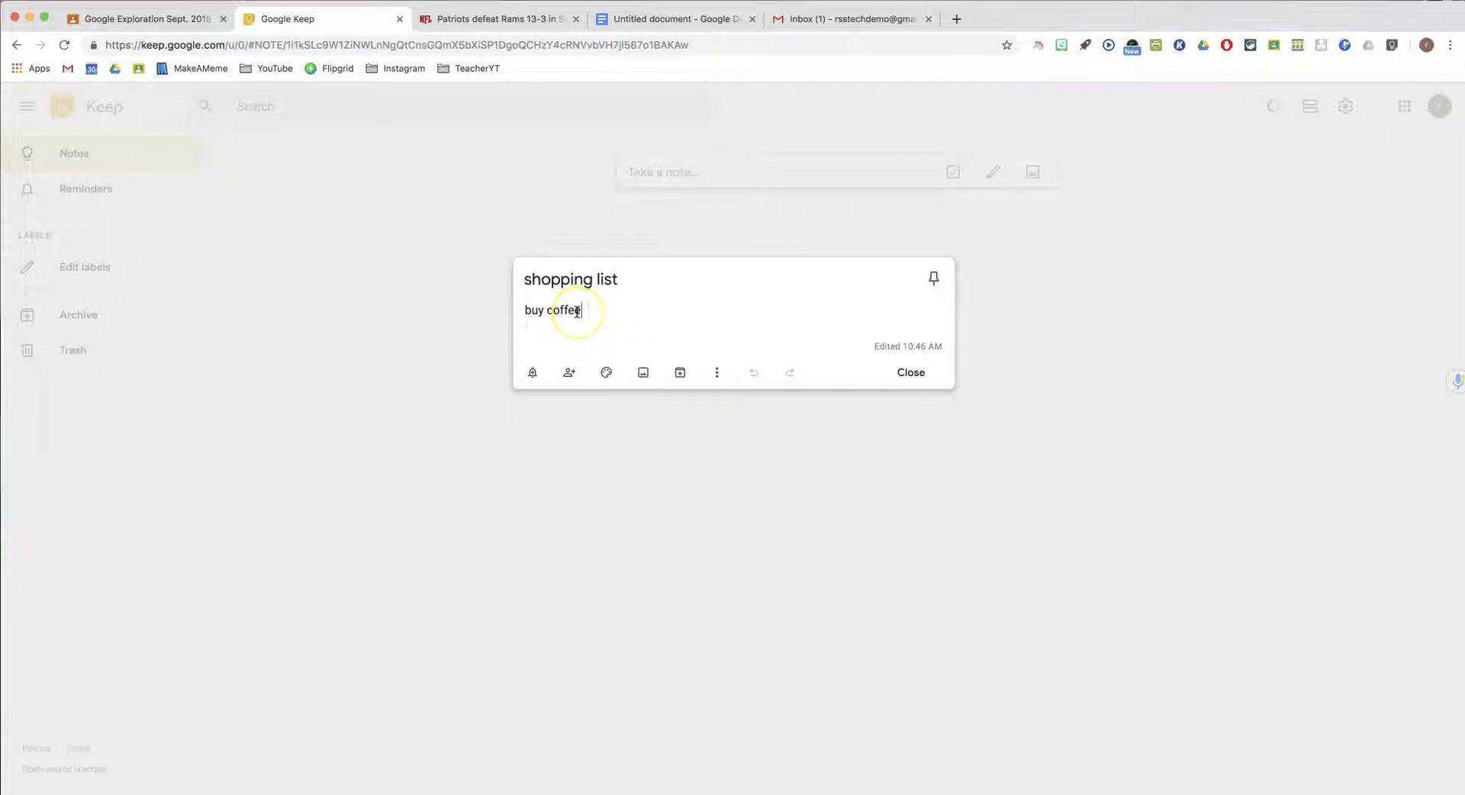
{"action": "key", "text": "Return"}
{"action": "type", "text": "hot chocolat"}
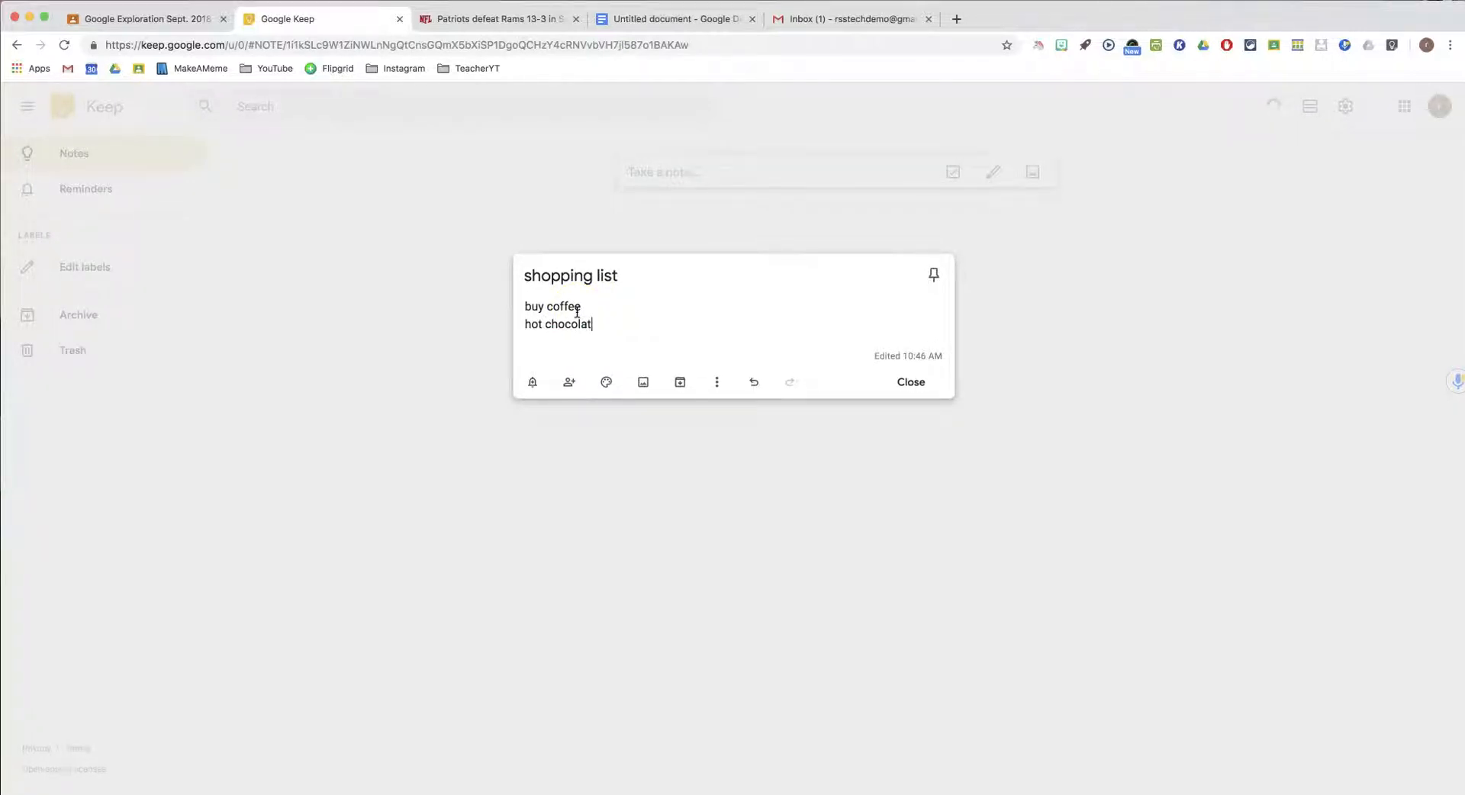
{"action": "type", "text": "e"}
{"action": "key", "text": "Return"}
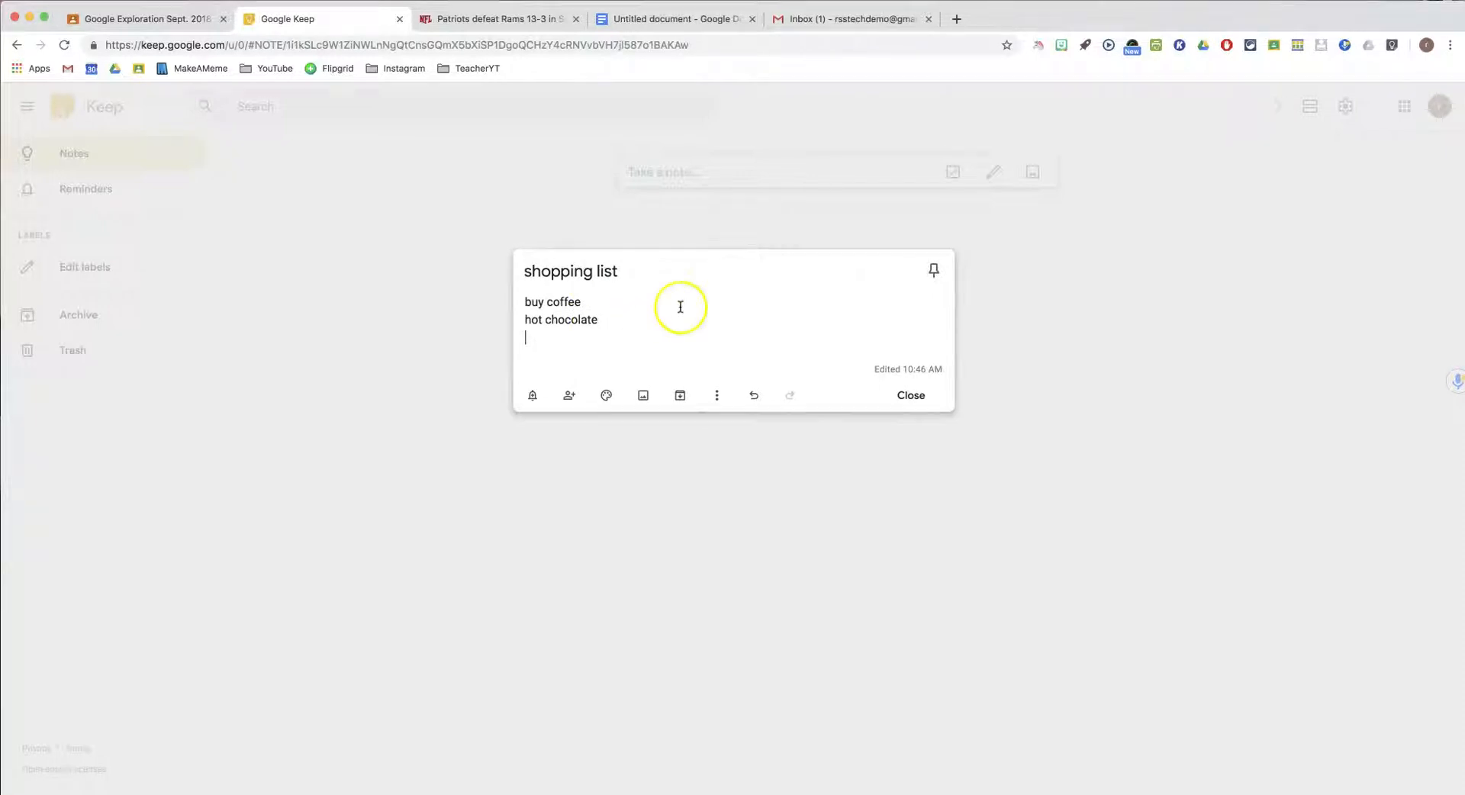
{"action": "left_click", "coordinate": [911, 395]}
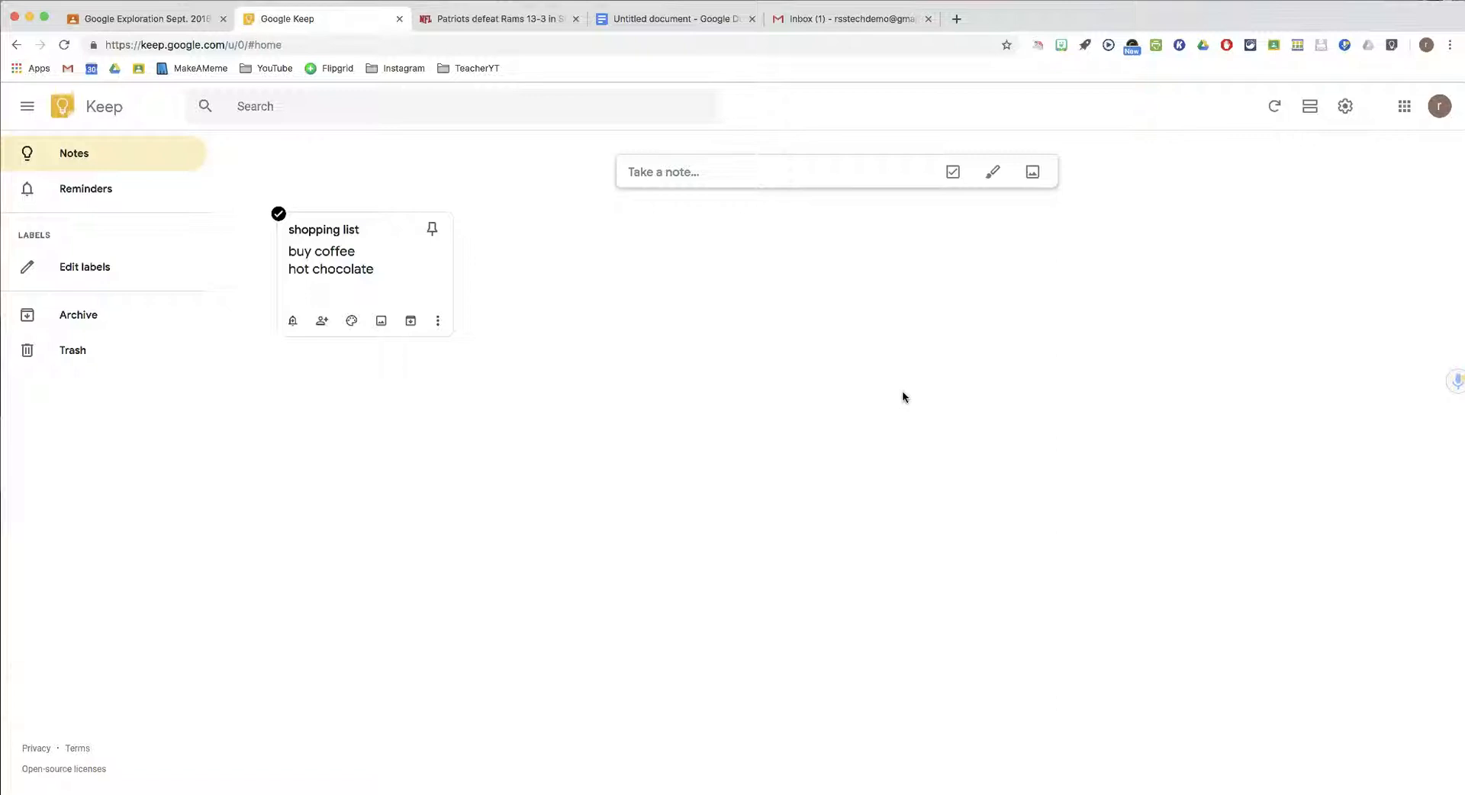
Step: Create another note titled "Tech Reminders" containing the text "backup computer"
{"action": "left_click", "coordinate": [704, 175]}
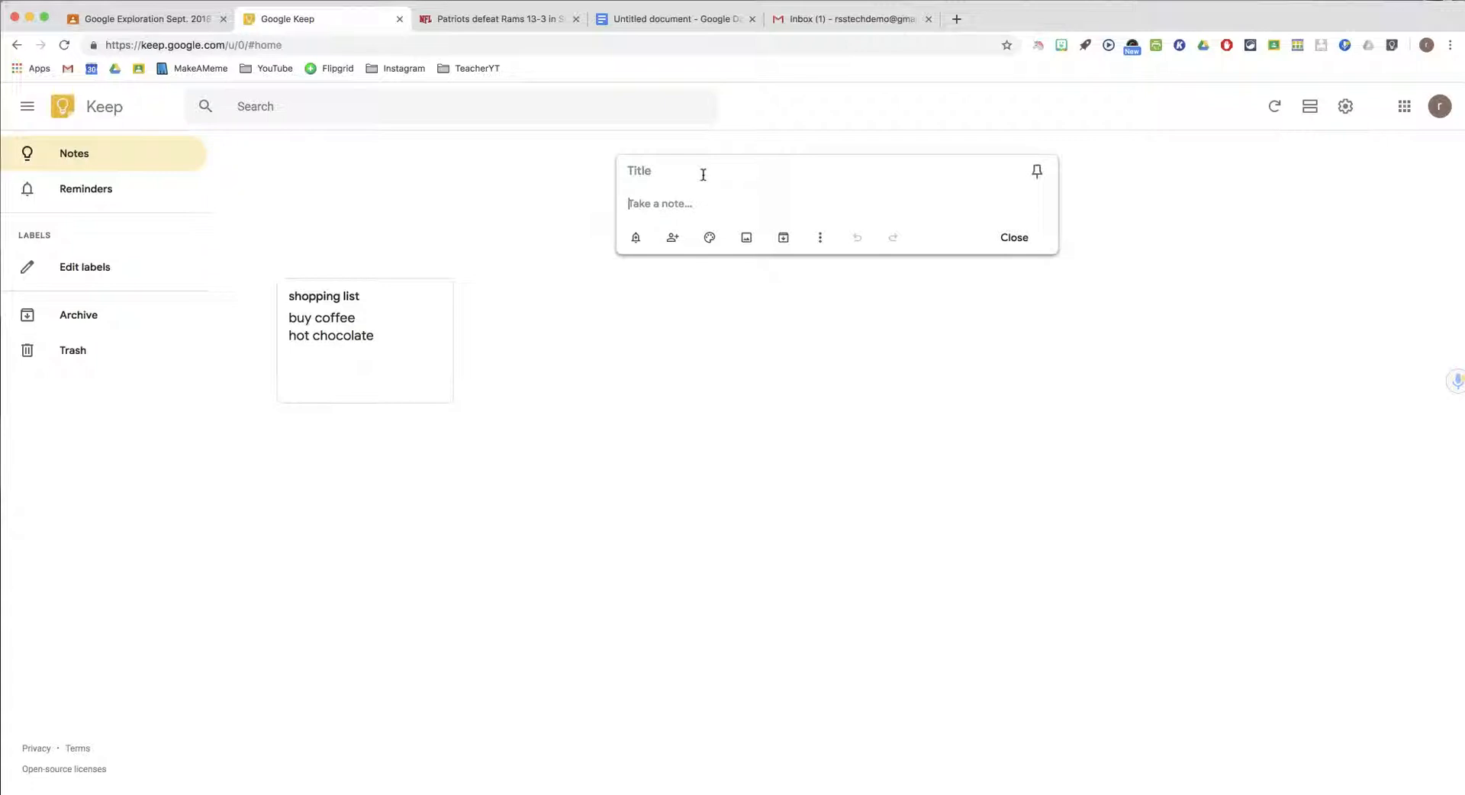
{"action": "type", "text": "backup computer"}
{"action": "left_click", "coordinate": [651, 176]}
{"action": "type", "text": "Tech"}
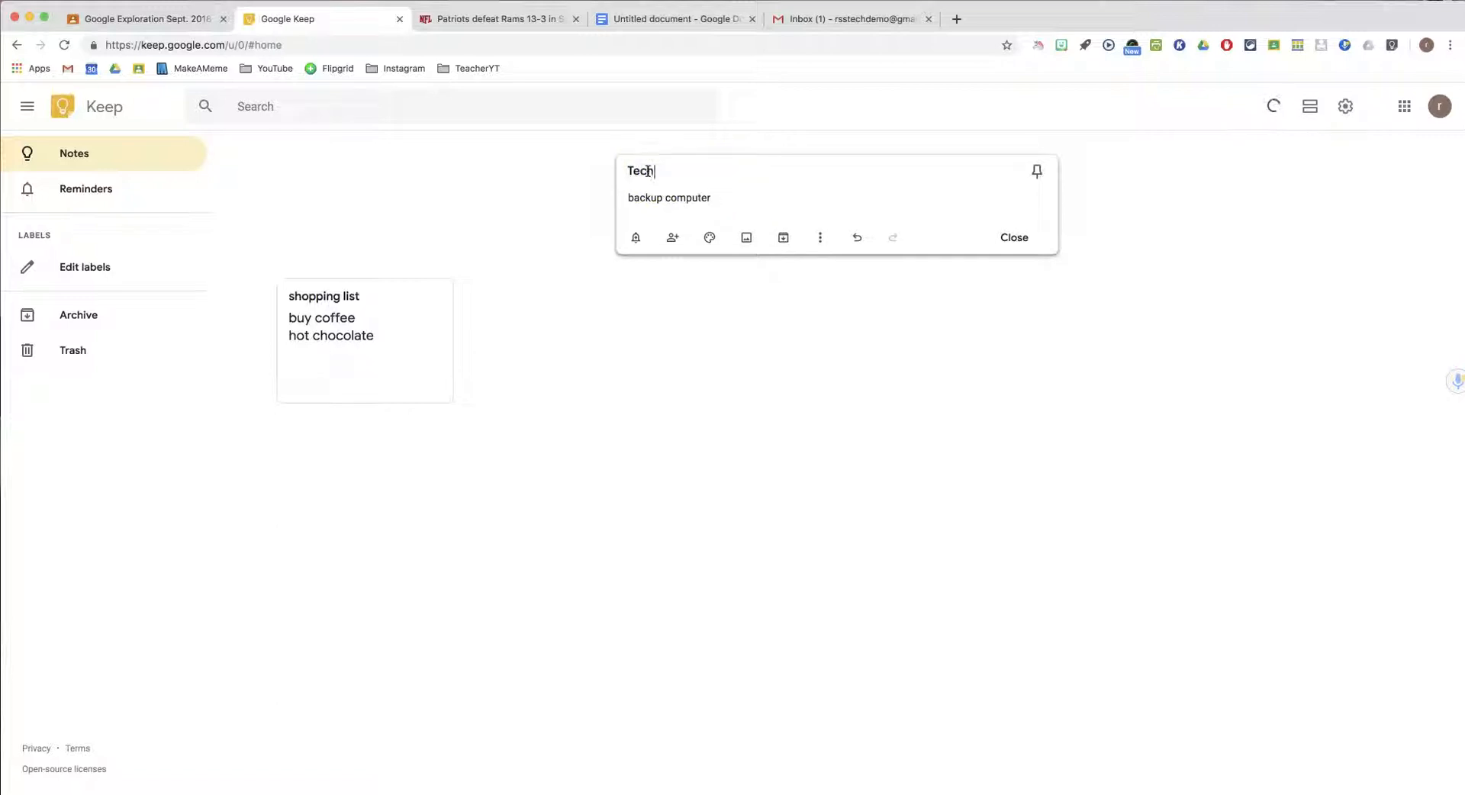
{"action": "type", "text": " Reminders"}
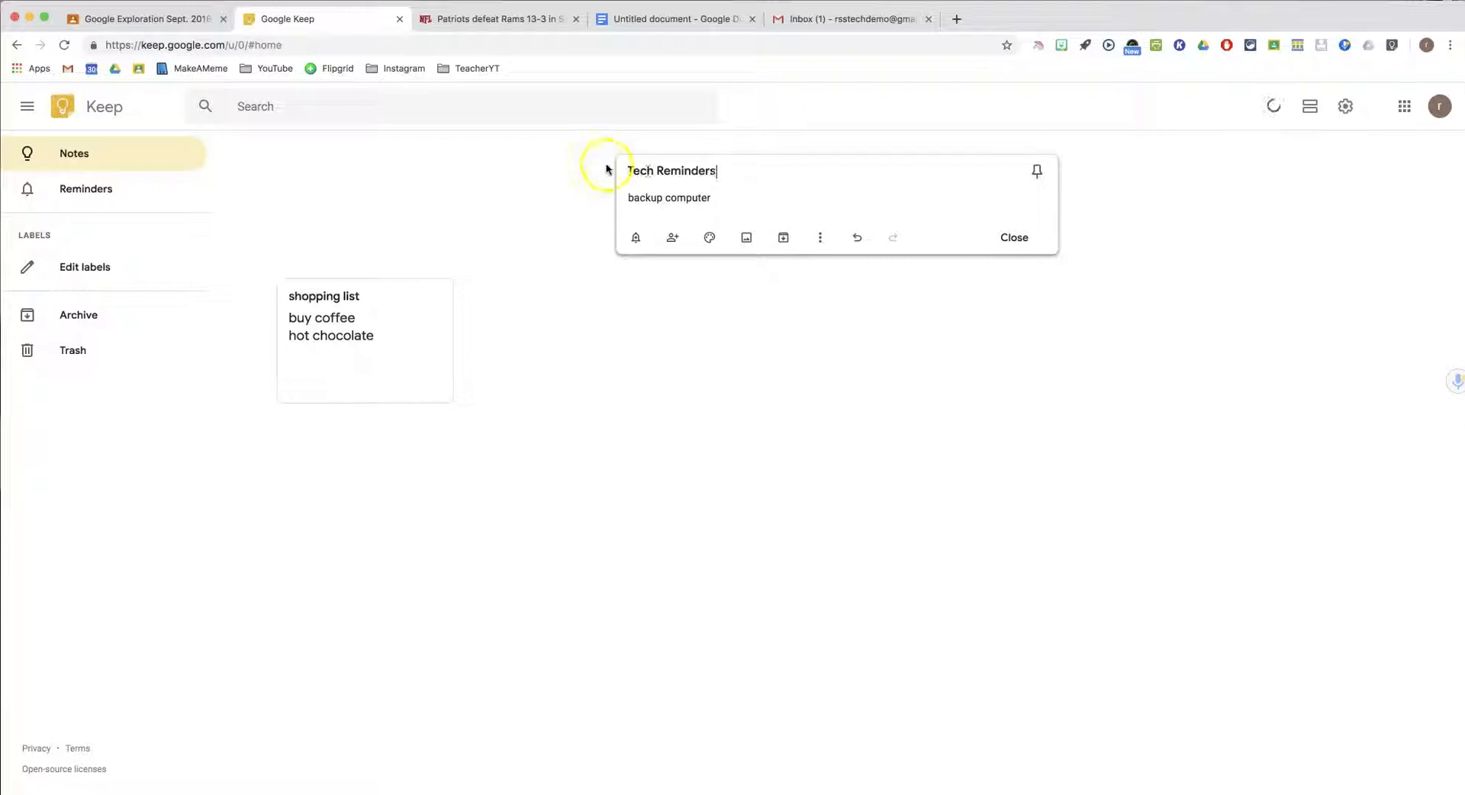
{"action": "left_click", "coordinate": [1017, 238]}
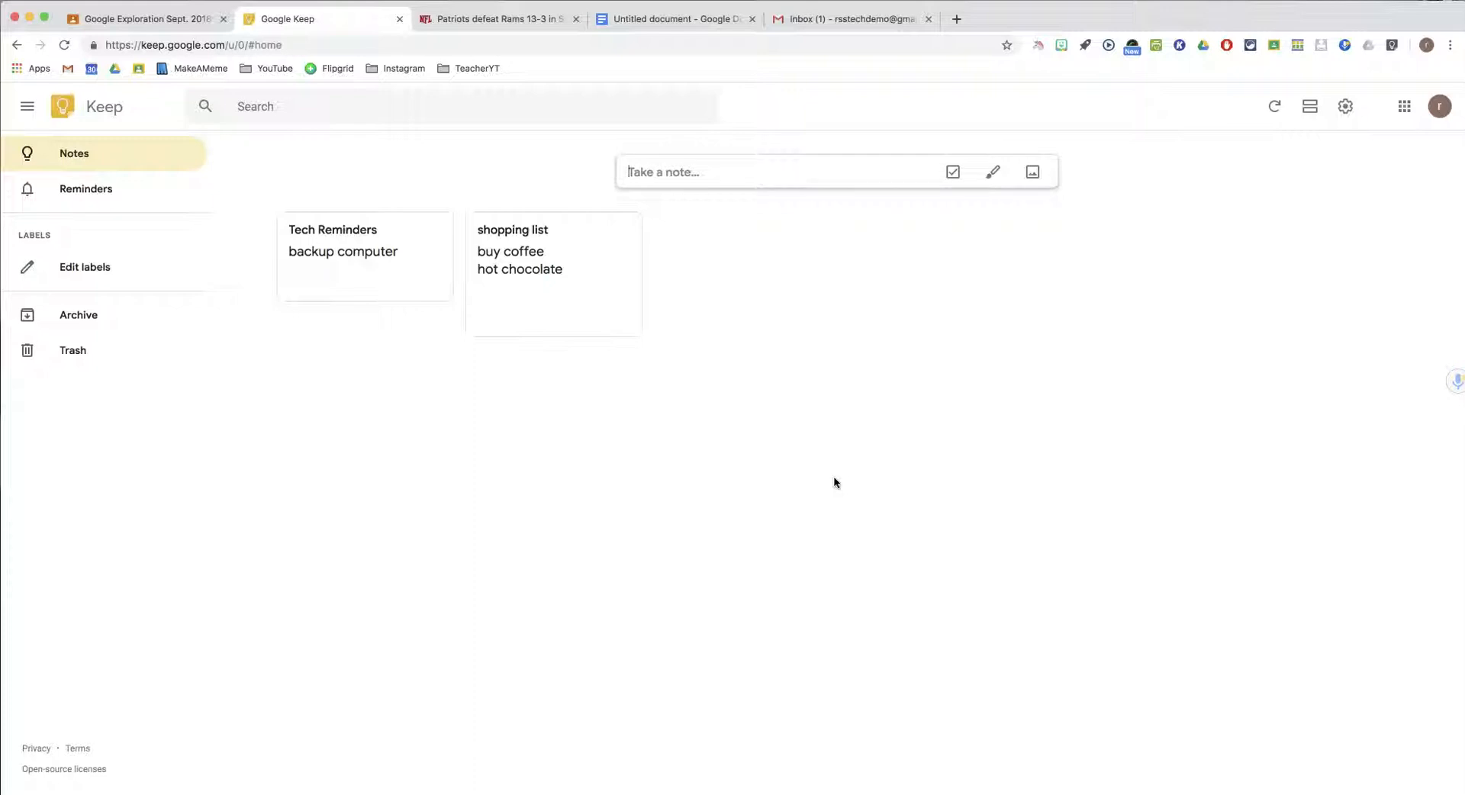
Step: Create a new label named "Tech" directly on the Tech Reminders note
{"action": "mouse_move", "coordinate": [445, 296]}
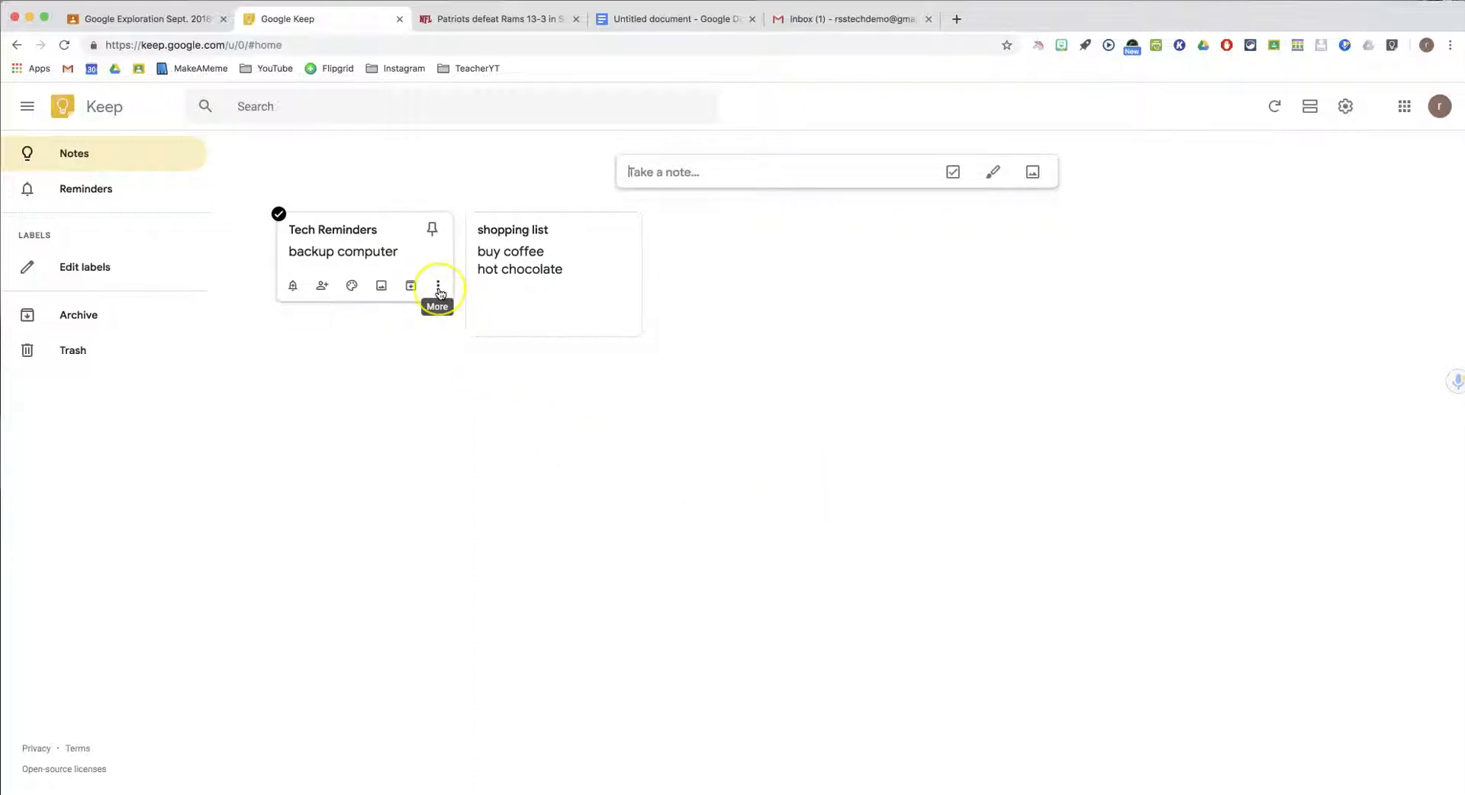
{"action": "left_click", "coordinate": [439, 289]}
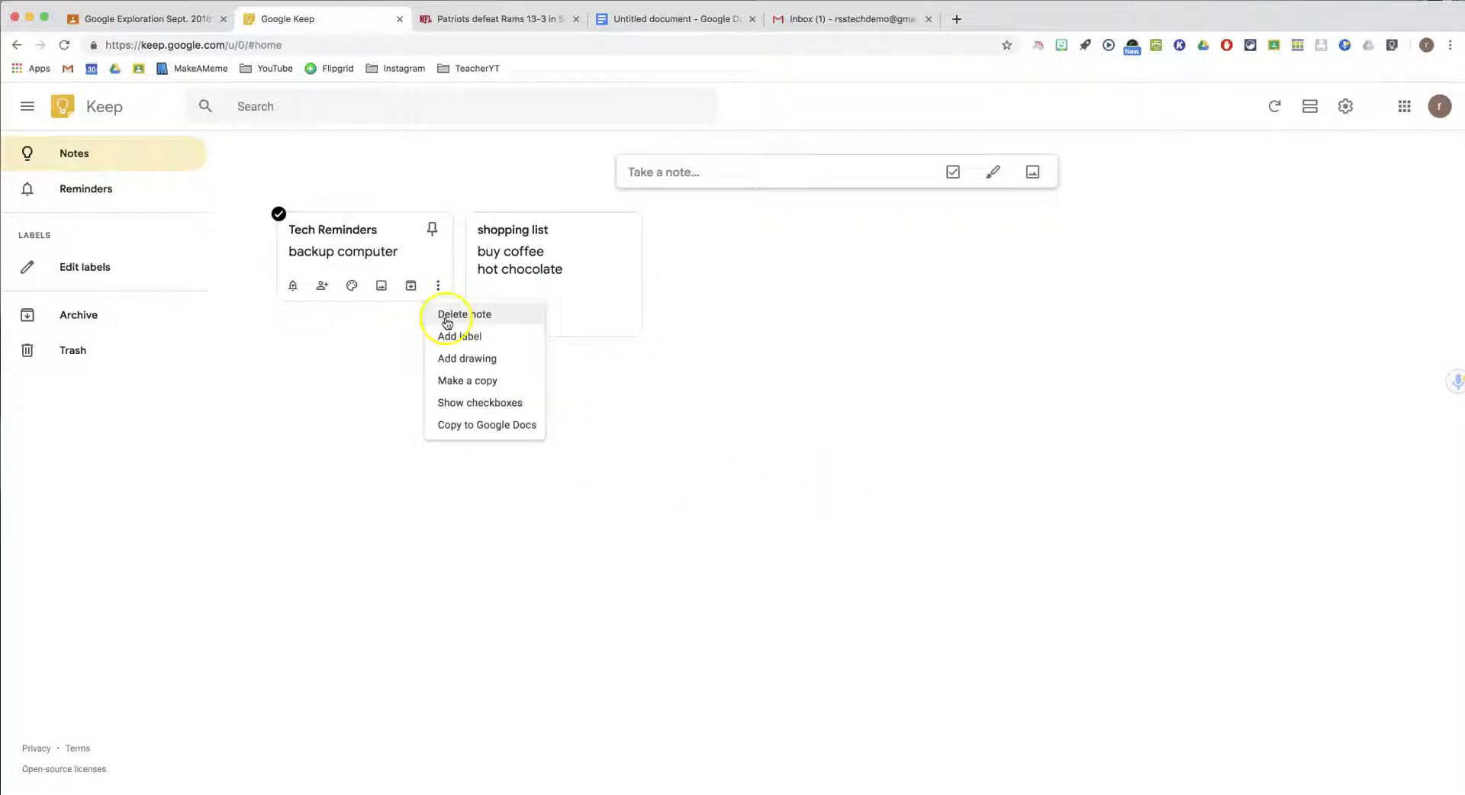
{"action": "left_click", "coordinate": [447, 335]}
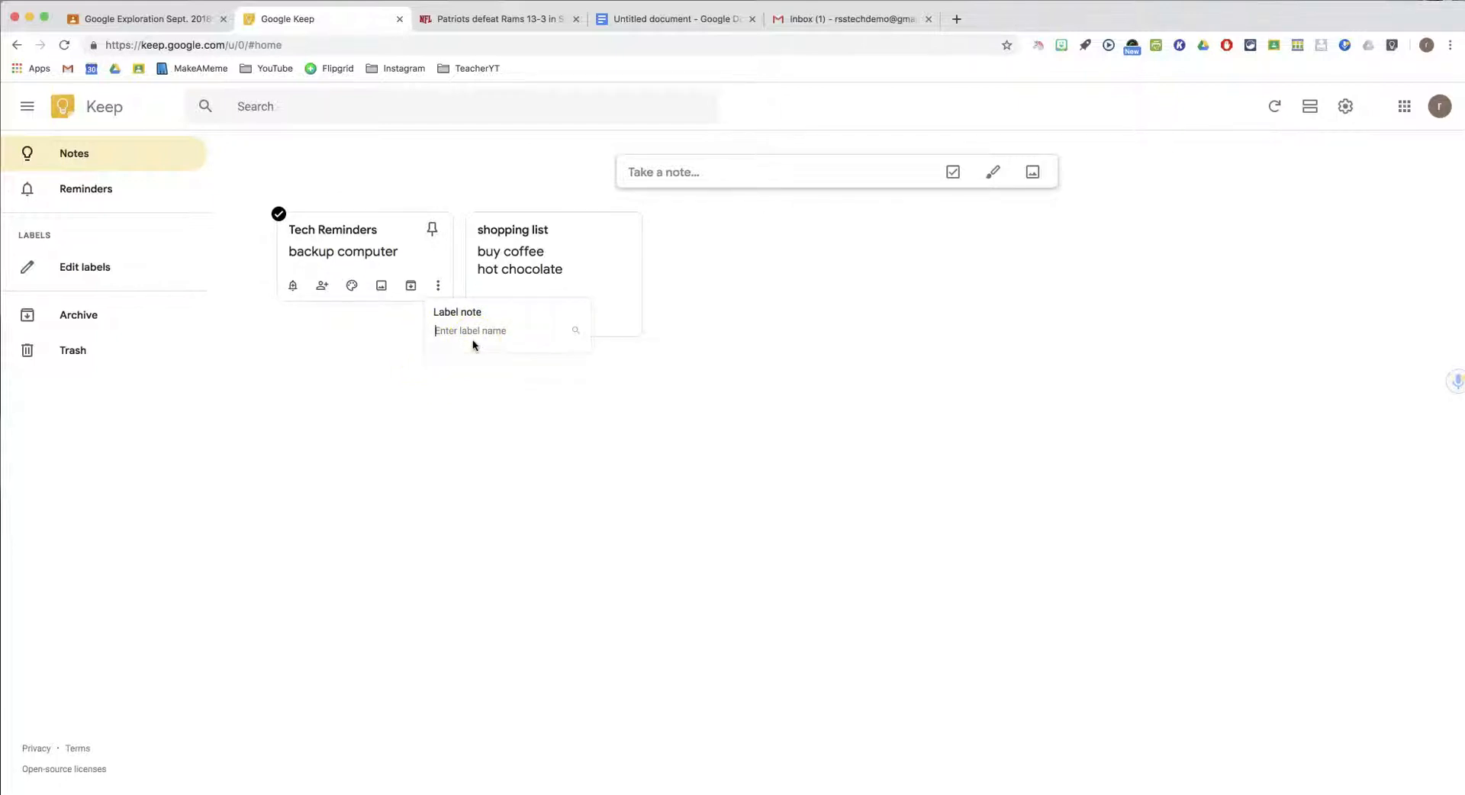
{"action": "type", "text": "Tech"}
{"action": "key", "text": "Return"}
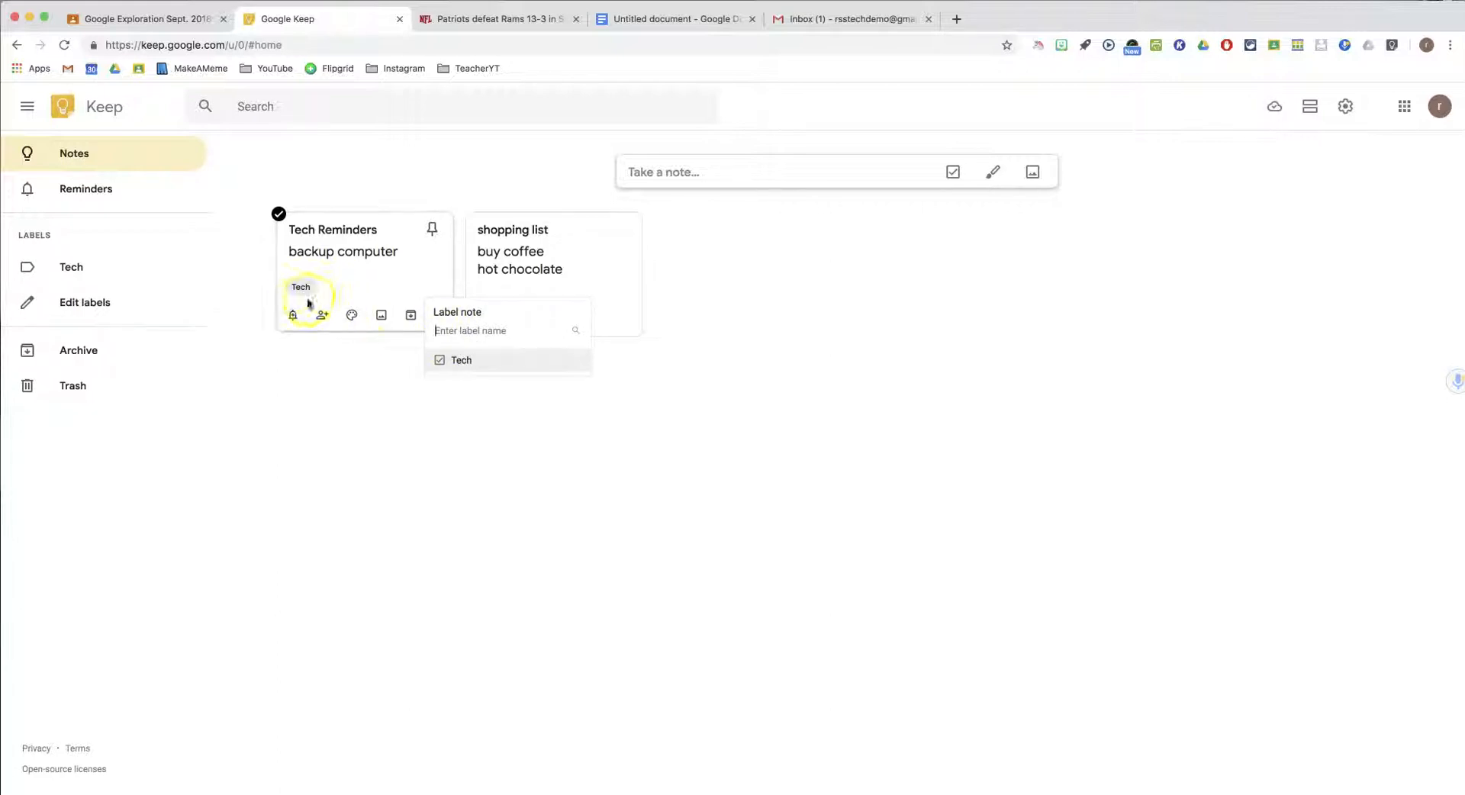
{"action": "left_click", "coordinate": [360, 380]}
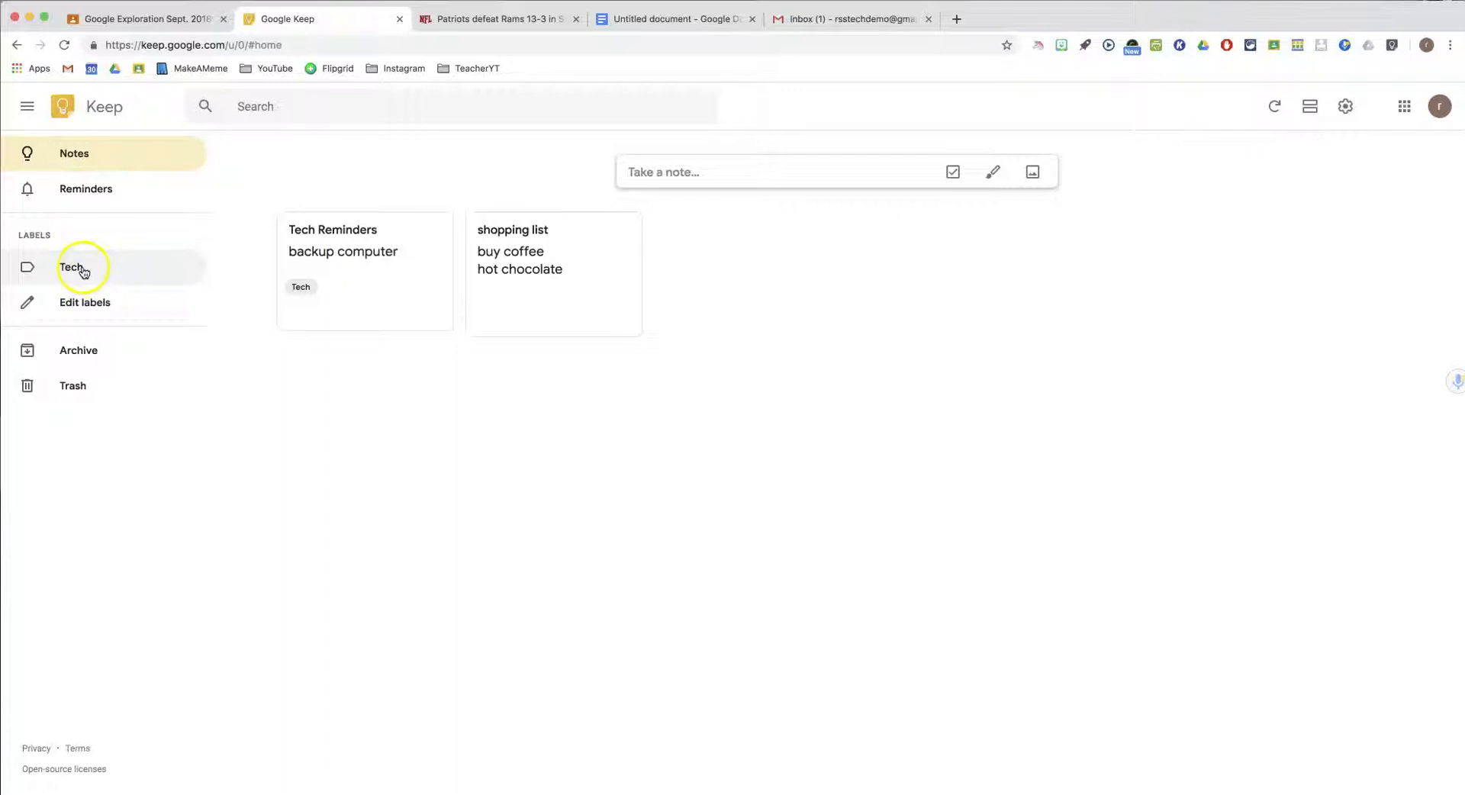
Step: Add two new labels named "Shopping" and "Google App" to the label list
{"action": "left_click", "coordinate": [95, 307]}
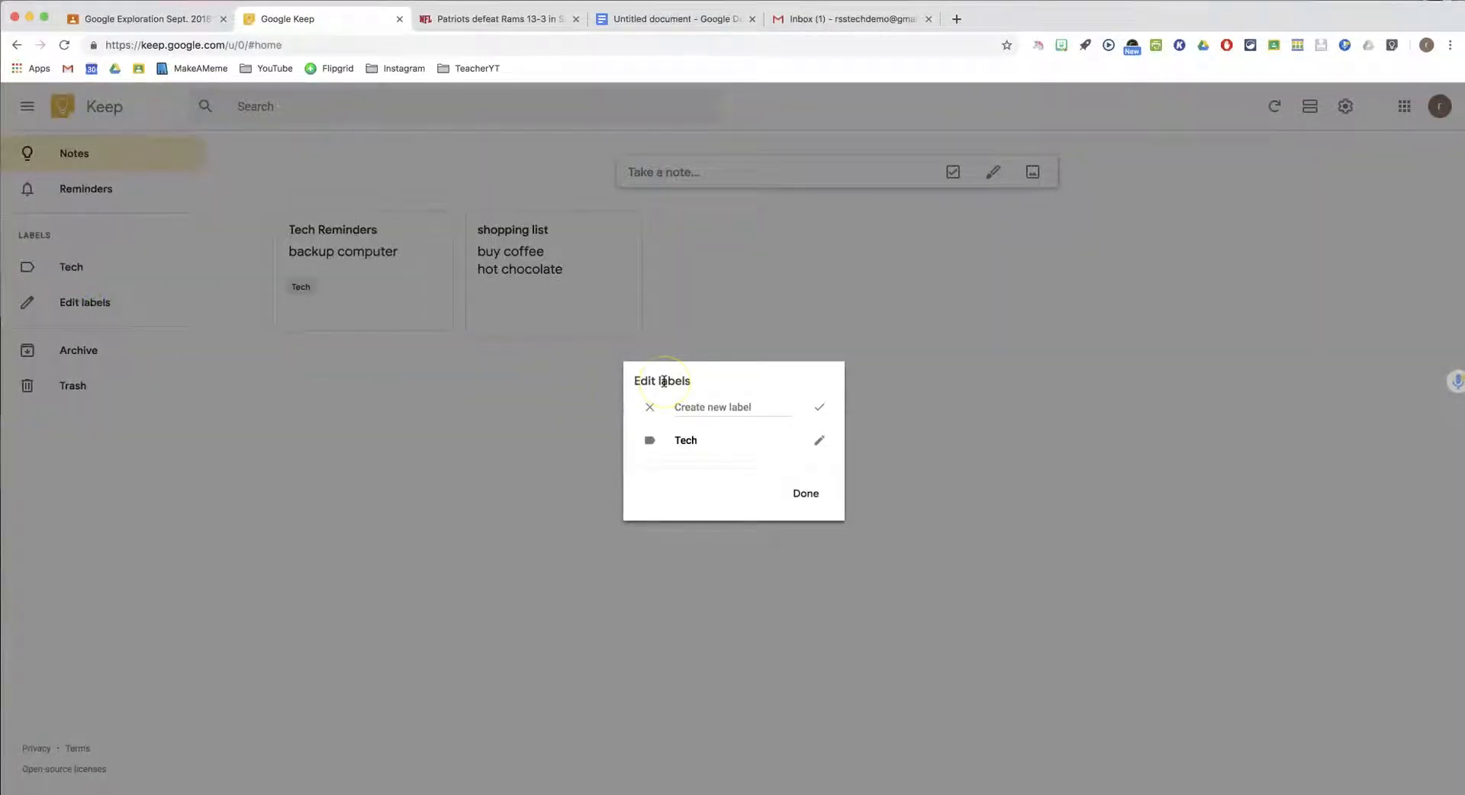
{"action": "type", "text": "Shopping"}
{"action": "key", "text": "Return"}
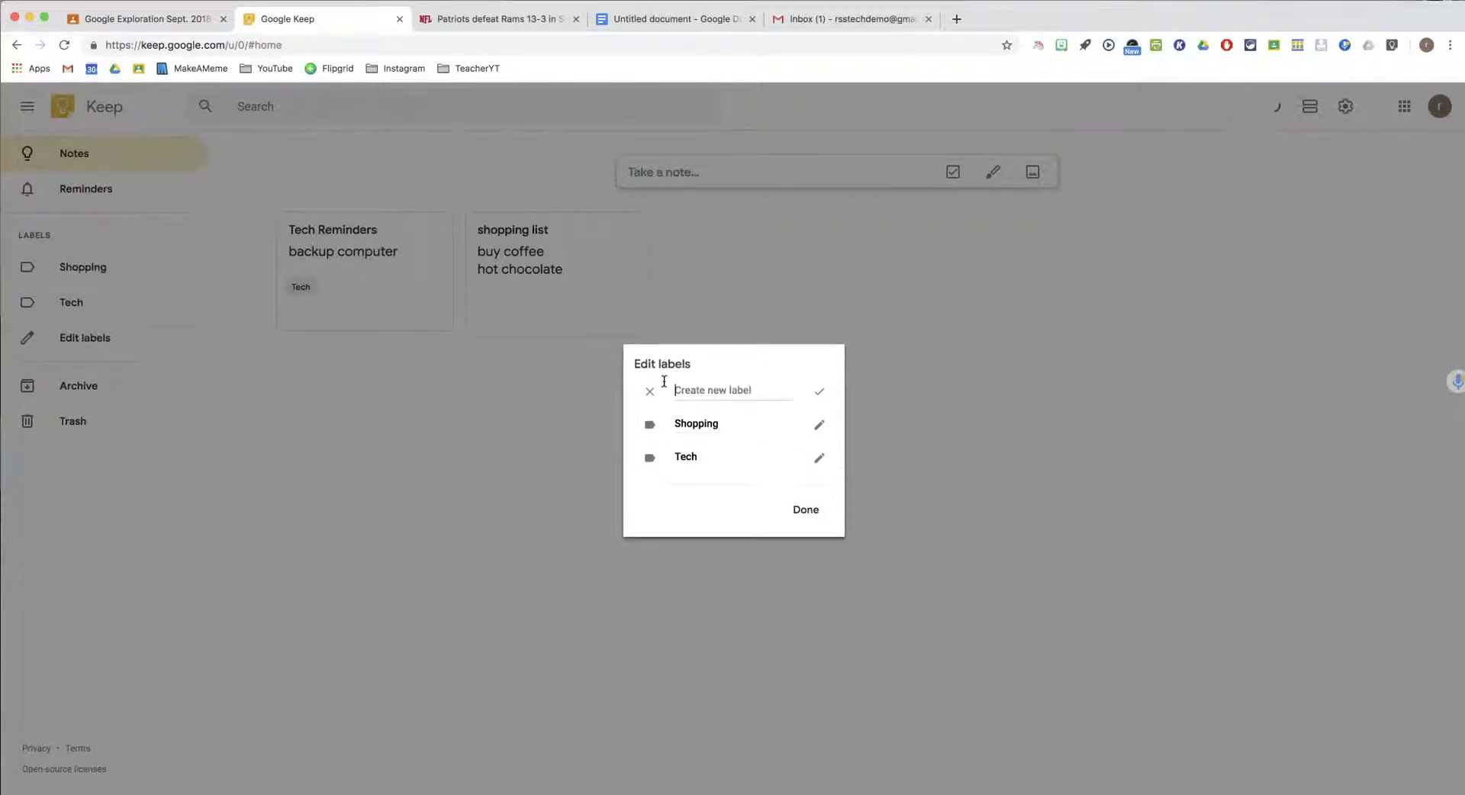
{"action": "type", "text": "Google App"}
{"action": "key", "text": "Return"}
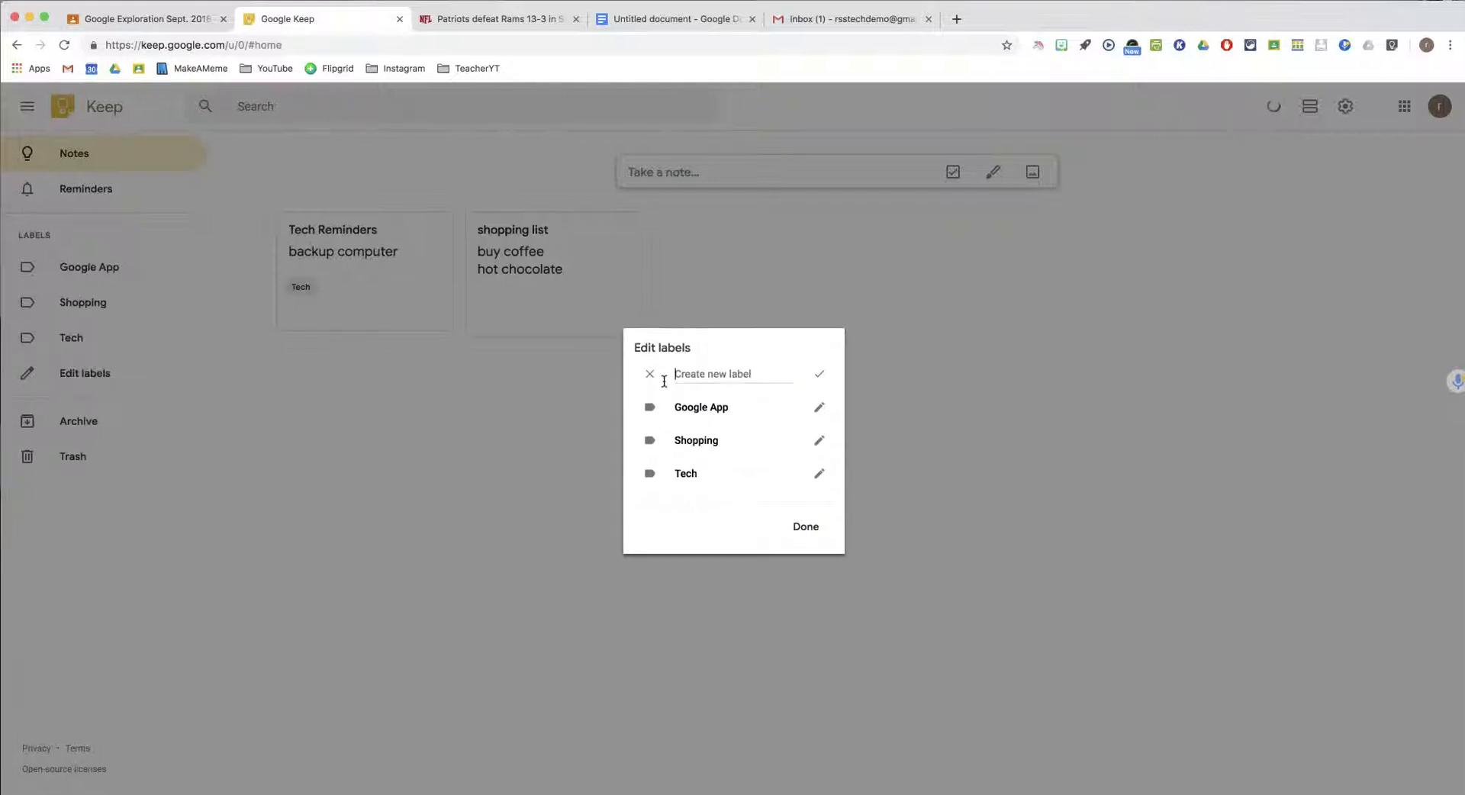
{"action": "left_click", "coordinate": [806, 526]}
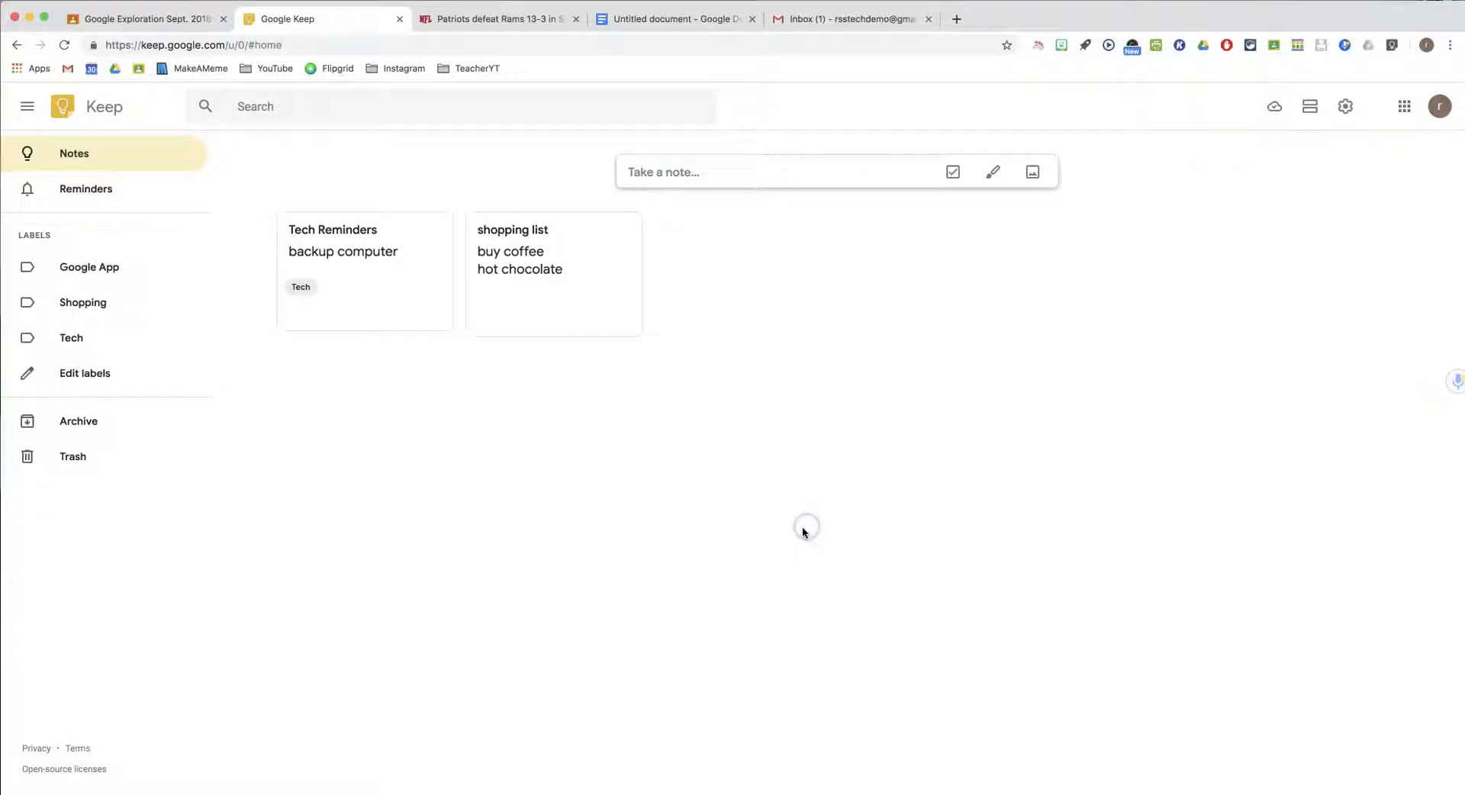
Step: Assign the existing Shopping label to the shopping list note
{"action": "left_click", "coordinate": [627, 322]}
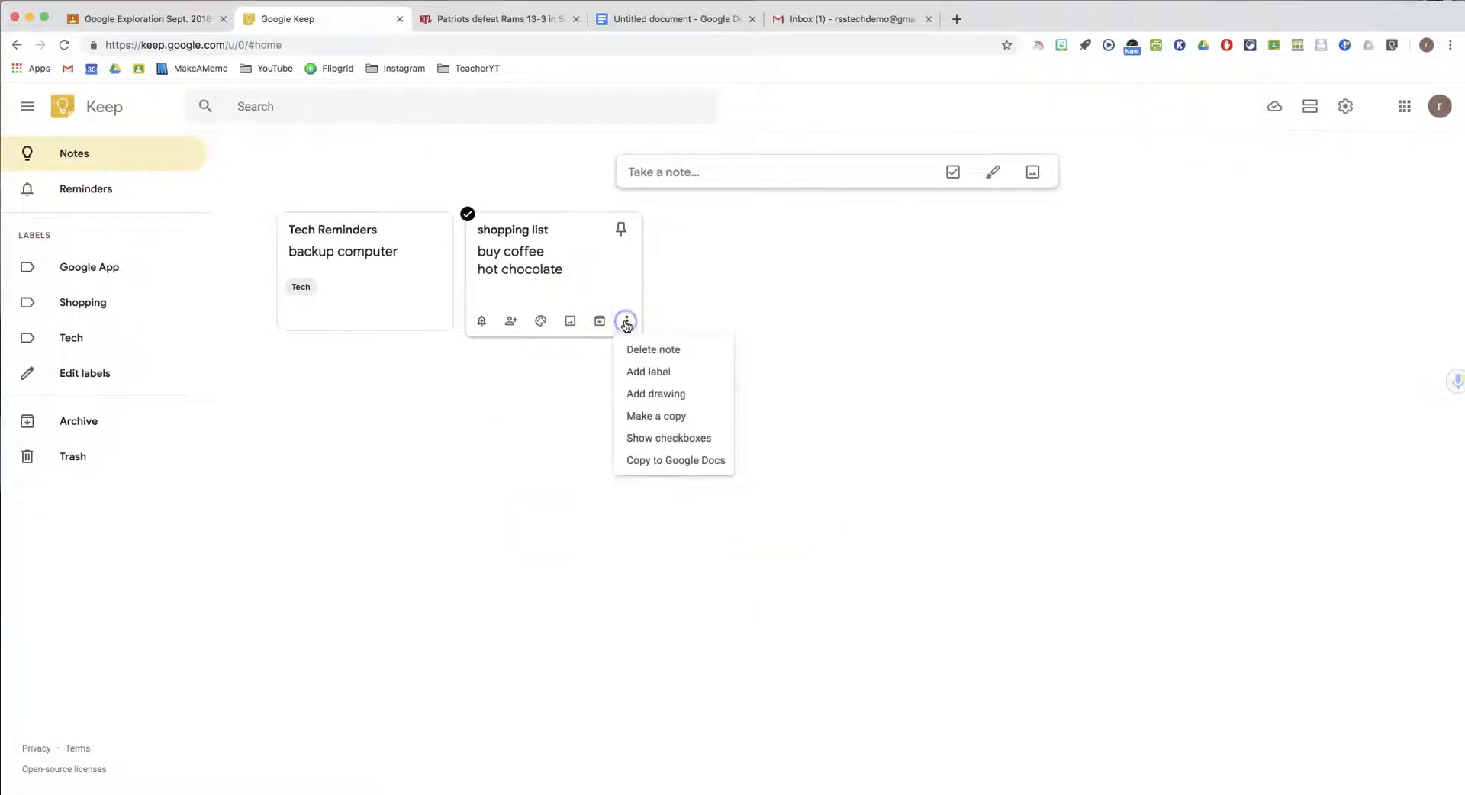
{"action": "left_click", "coordinate": [654, 370]}
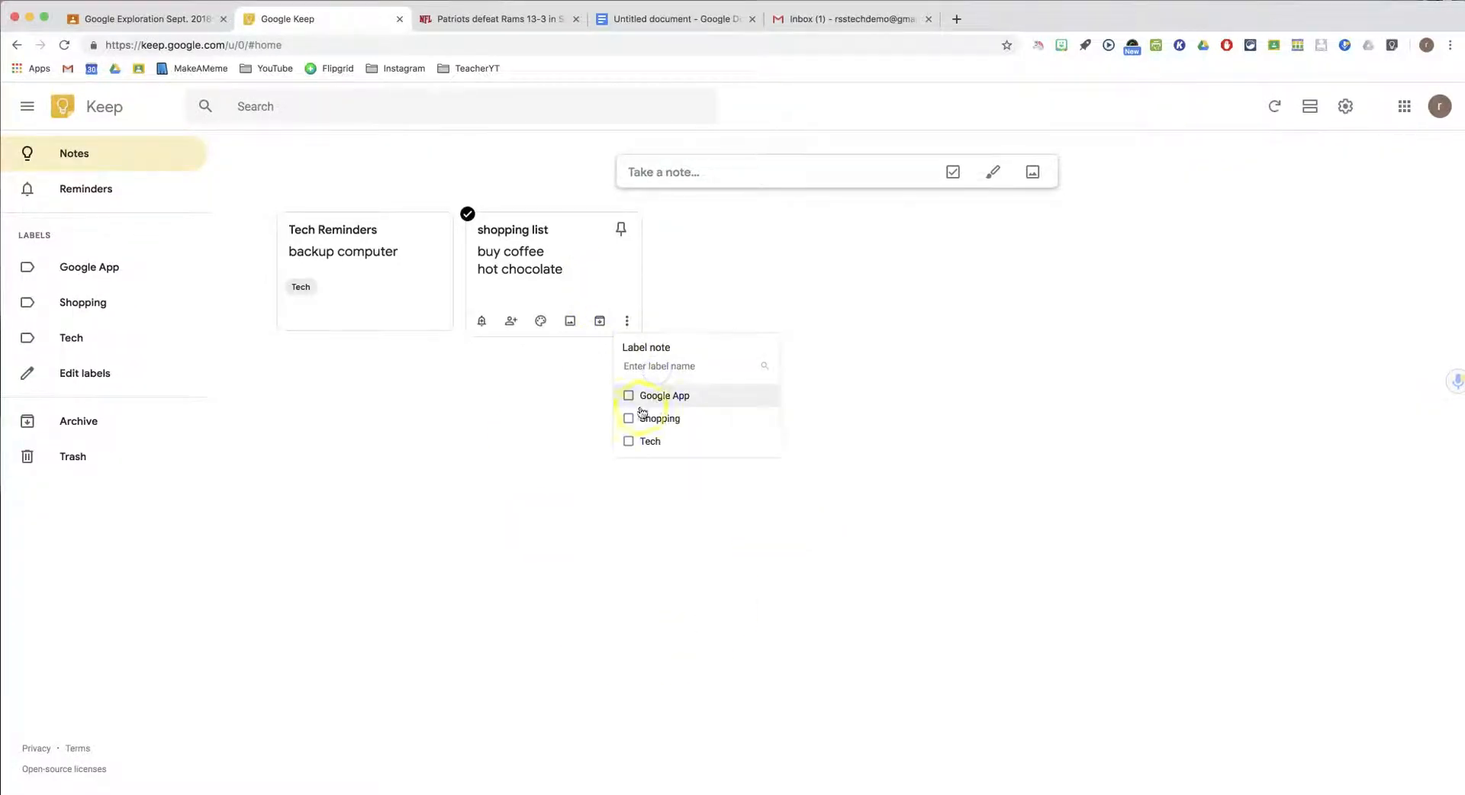
{"action": "left_click", "coordinate": [628, 418]}
{"action": "left_click", "coordinate": [565, 467]}
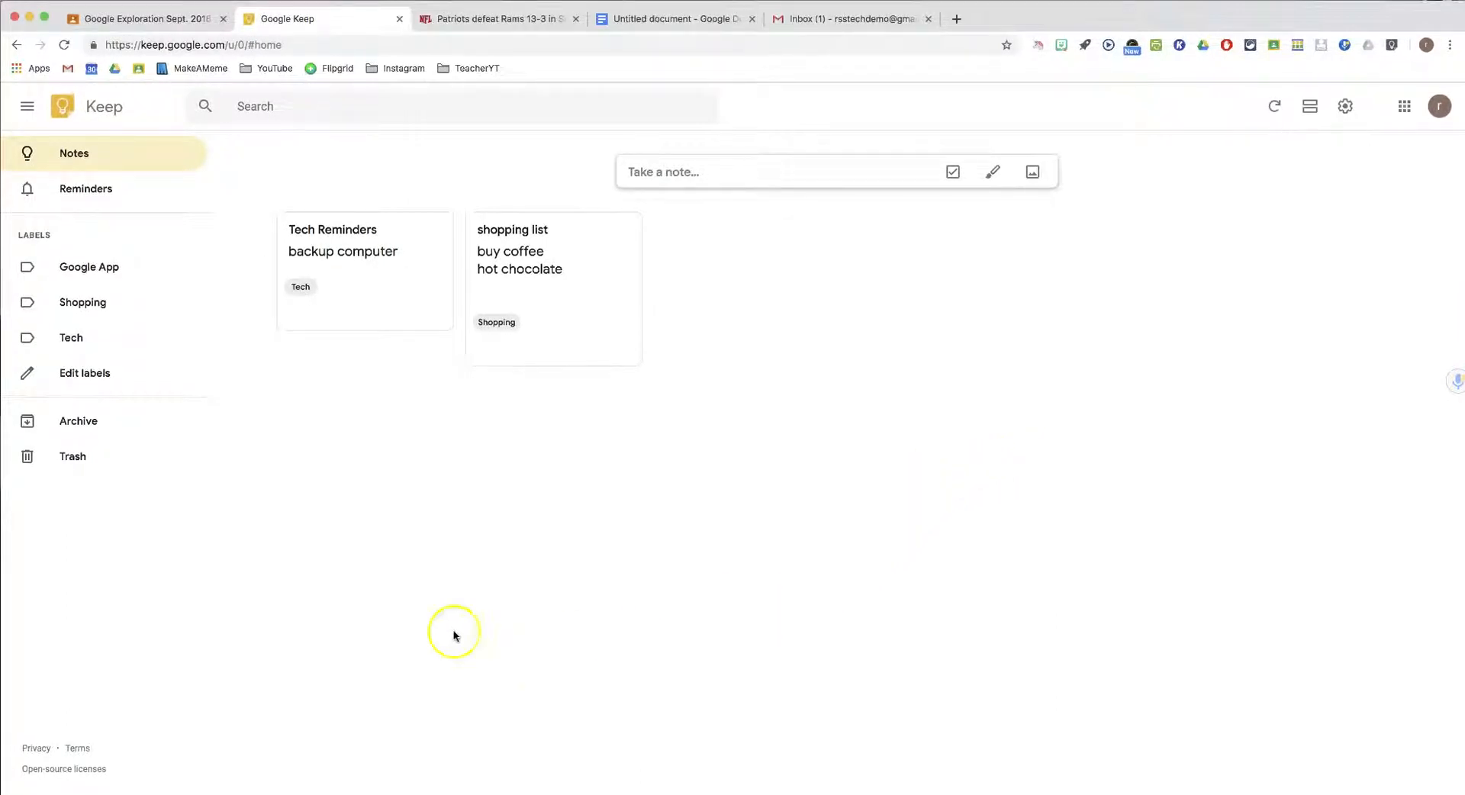
Step: View the notes filed under the Tech and Shopping labels, and return to all notes
{"action": "left_click", "coordinate": [74, 341]}
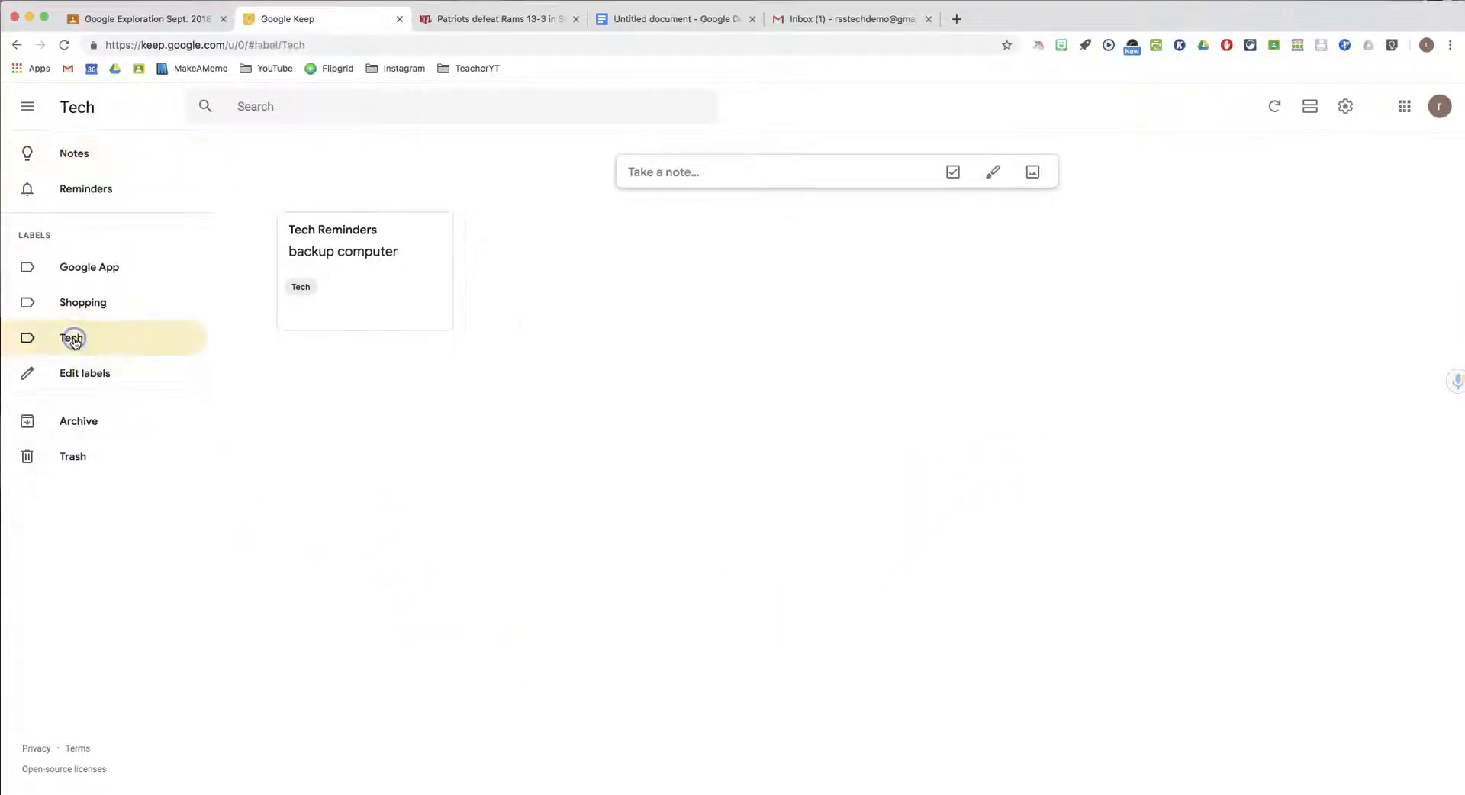
{"action": "left_click", "coordinate": [93, 306]}
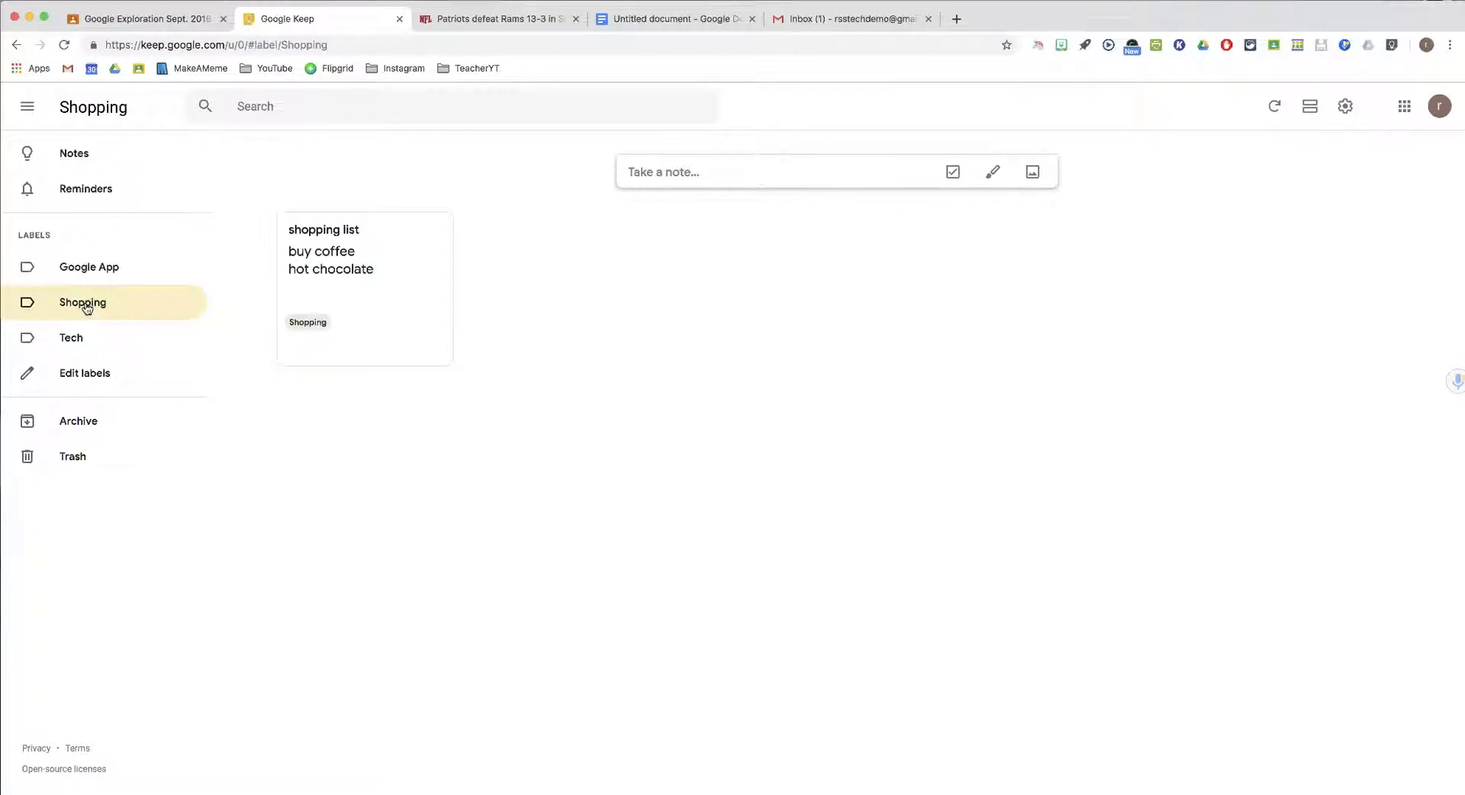
{"action": "left_click", "coordinate": [77, 159]}
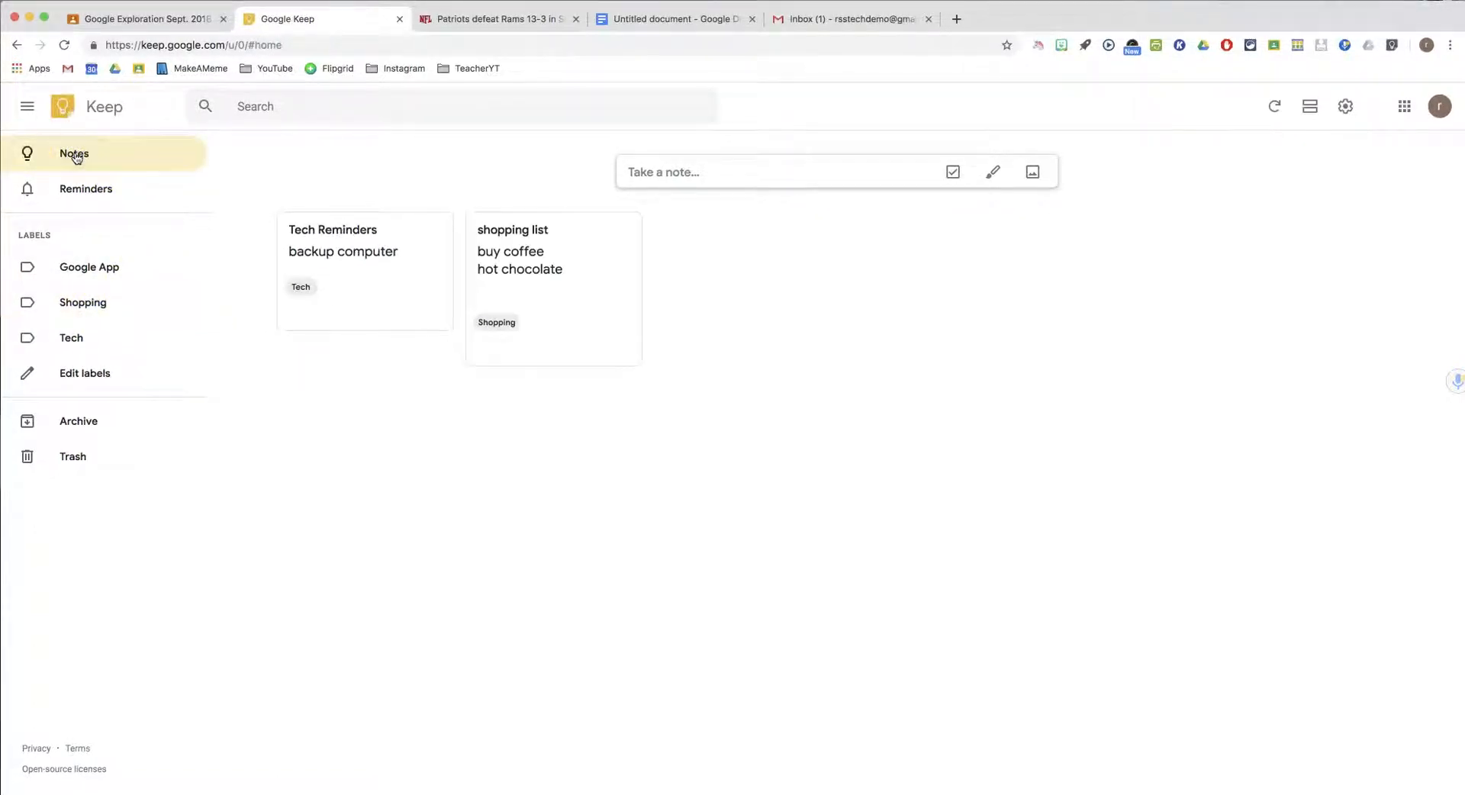
Step: Pin the shopping list note and change its background color to red
{"action": "mouse_move", "coordinate": [333, 268]}
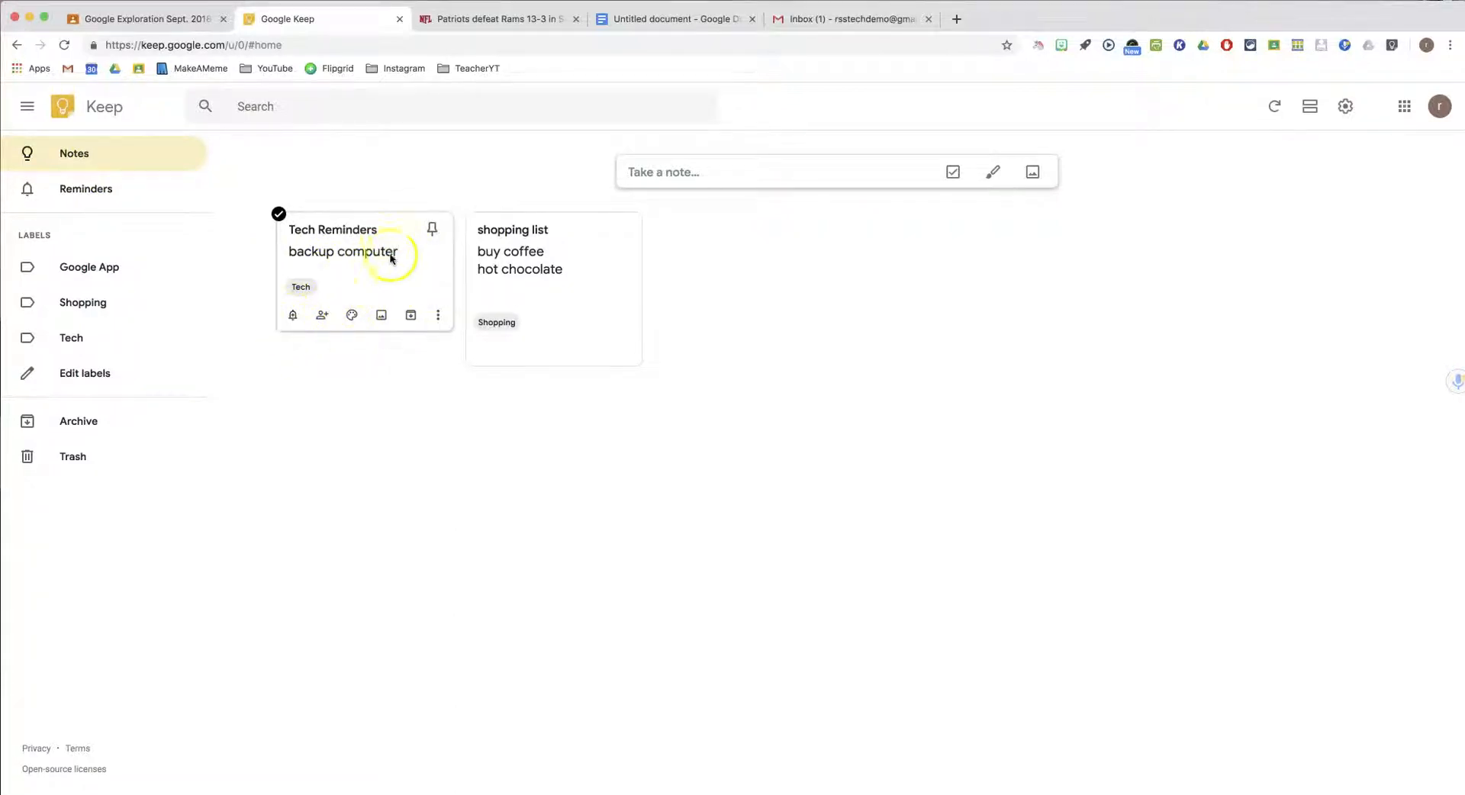
{"action": "mouse_move", "coordinate": [478, 229]}
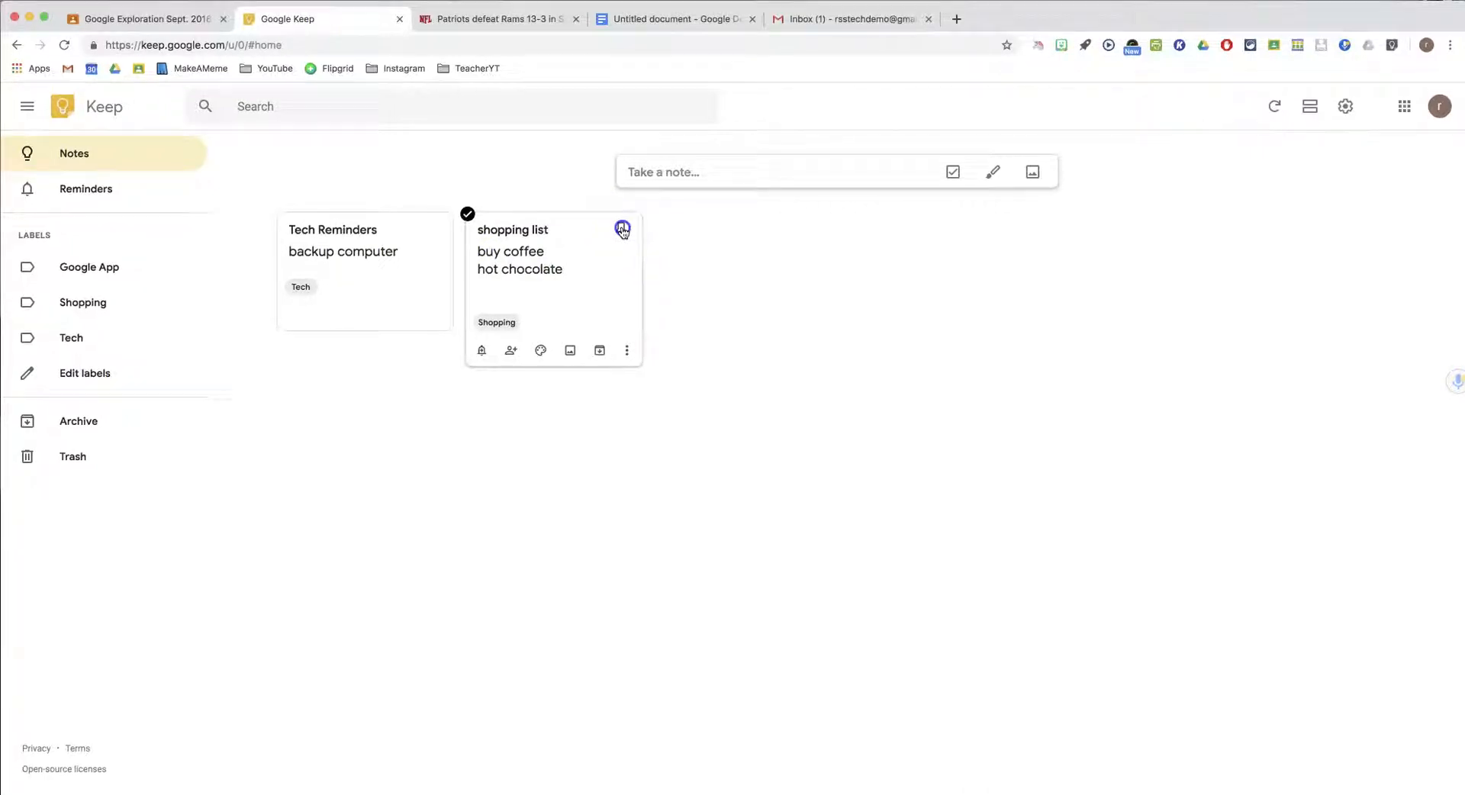
{"action": "left_click", "coordinate": [623, 228]}
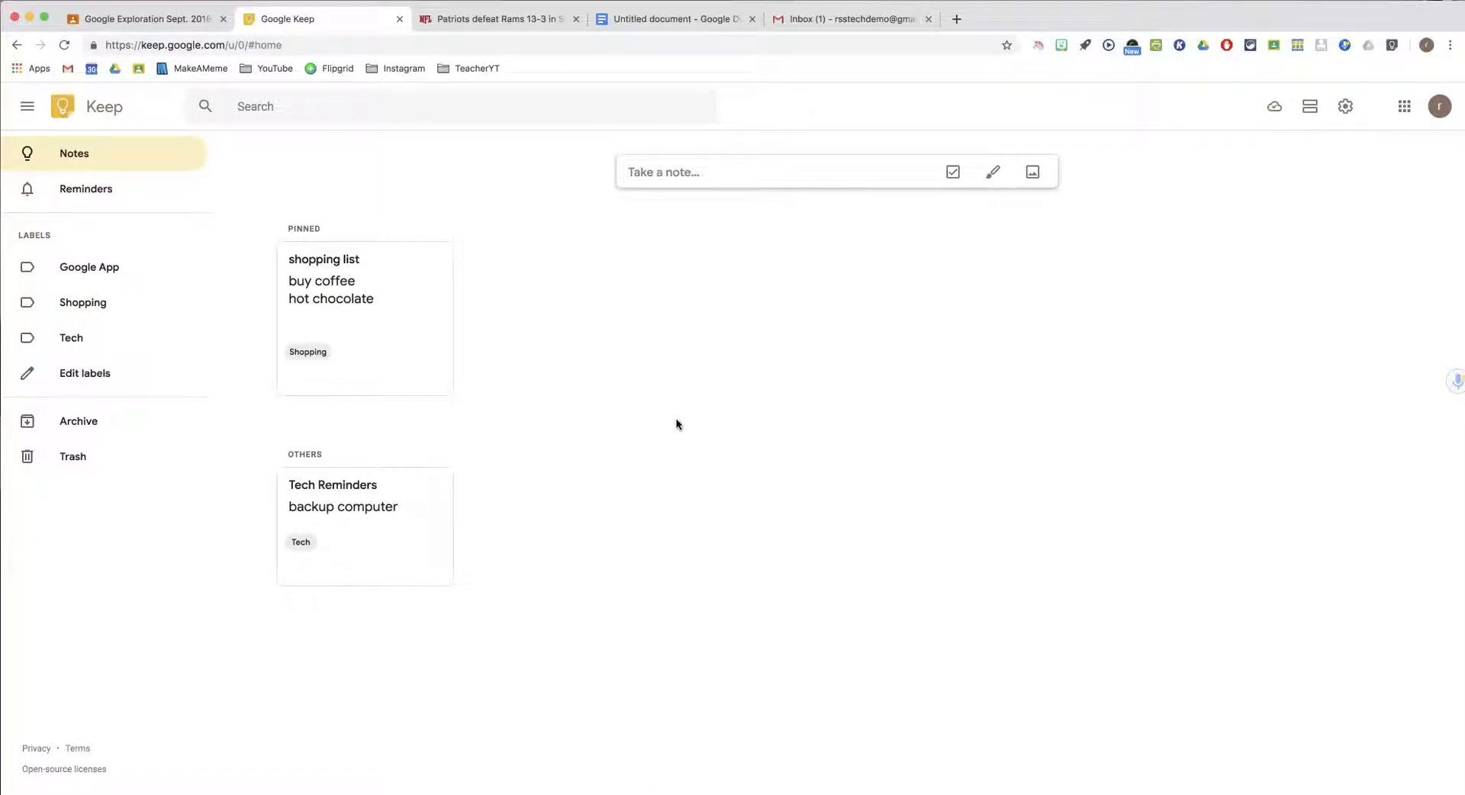
{"action": "mouse_move", "coordinate": [323, 396]}
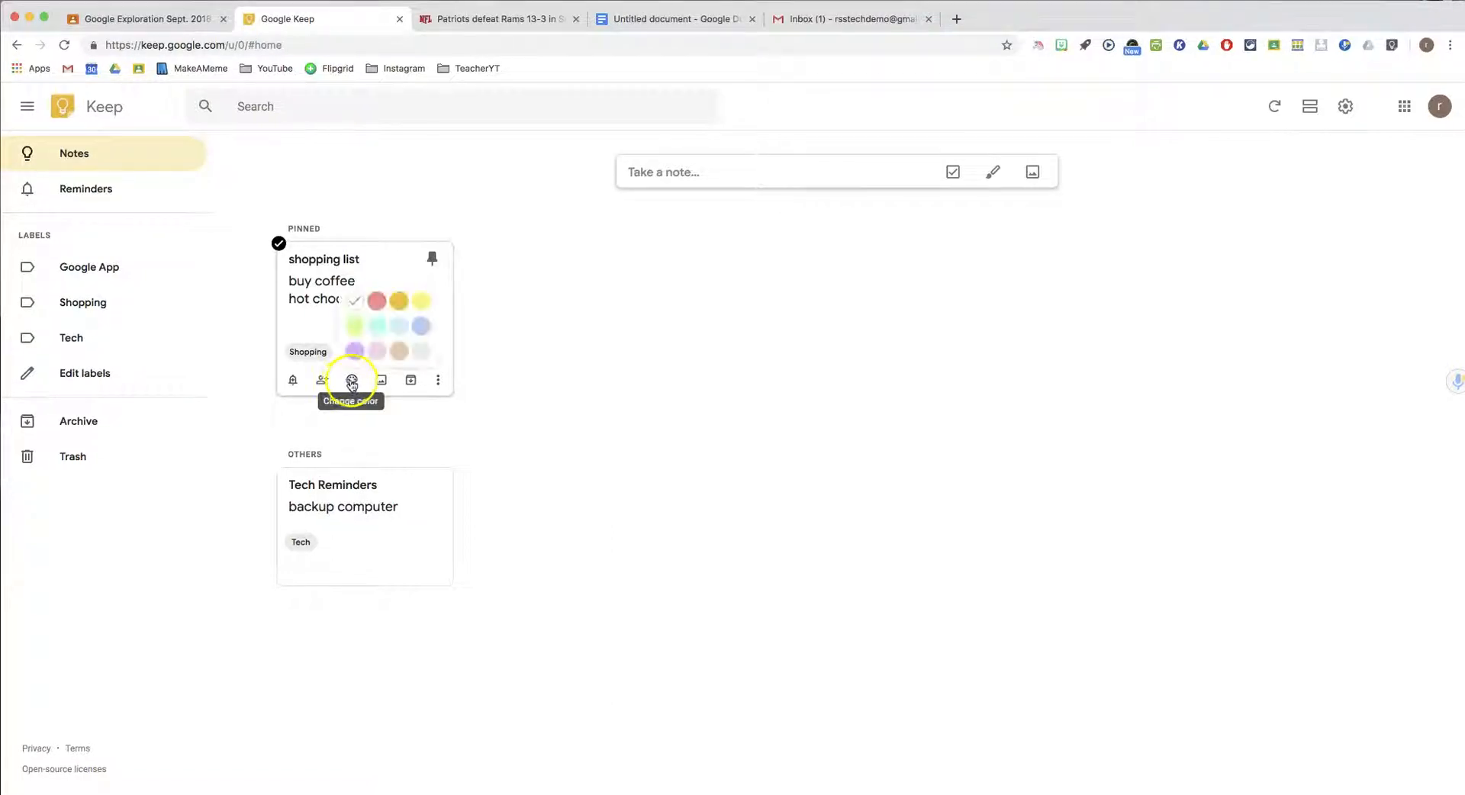
{"action": "left_click", "coordinate": [374, 302]}
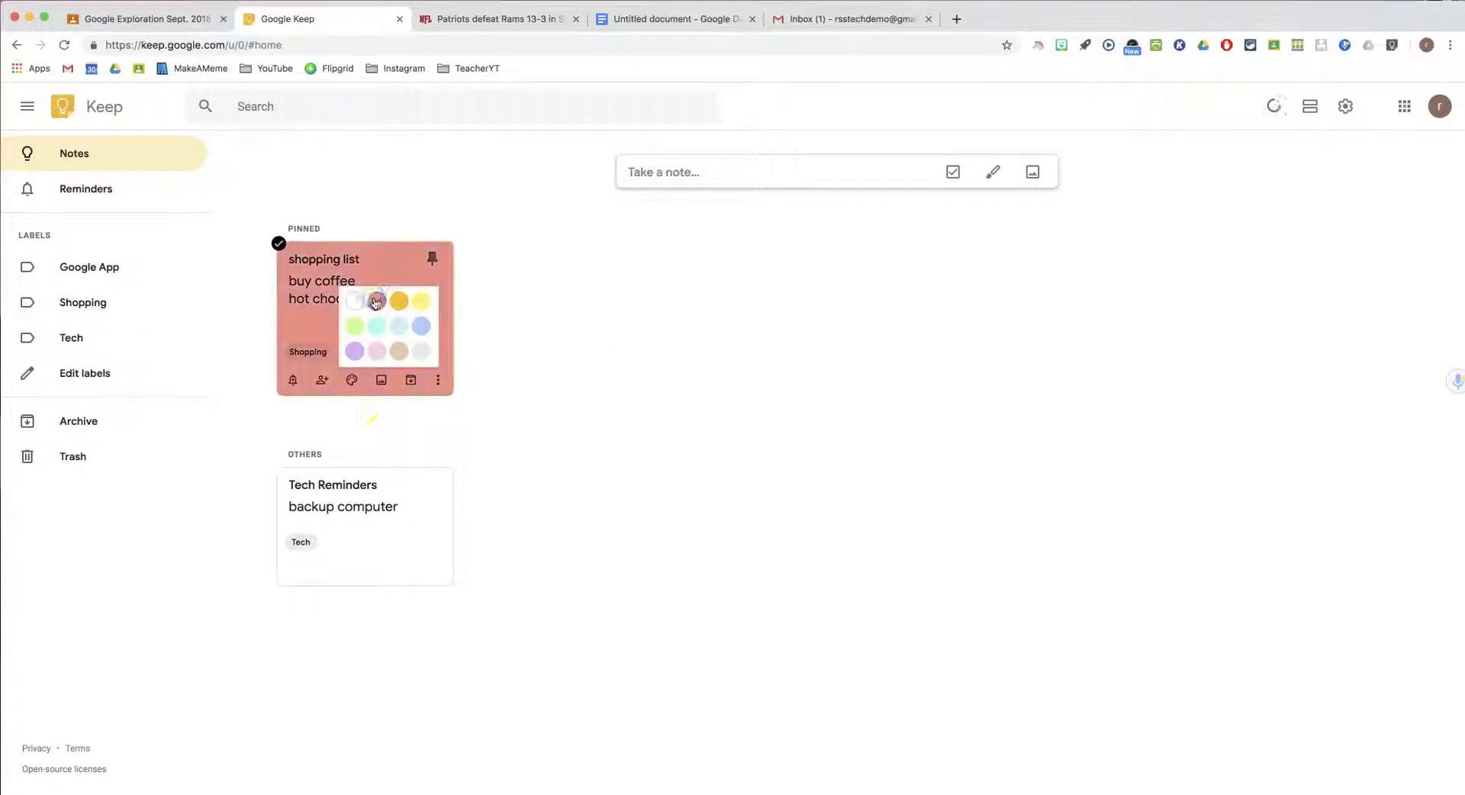
{"action": "mouse_move", "coordinate": [380, 383]}
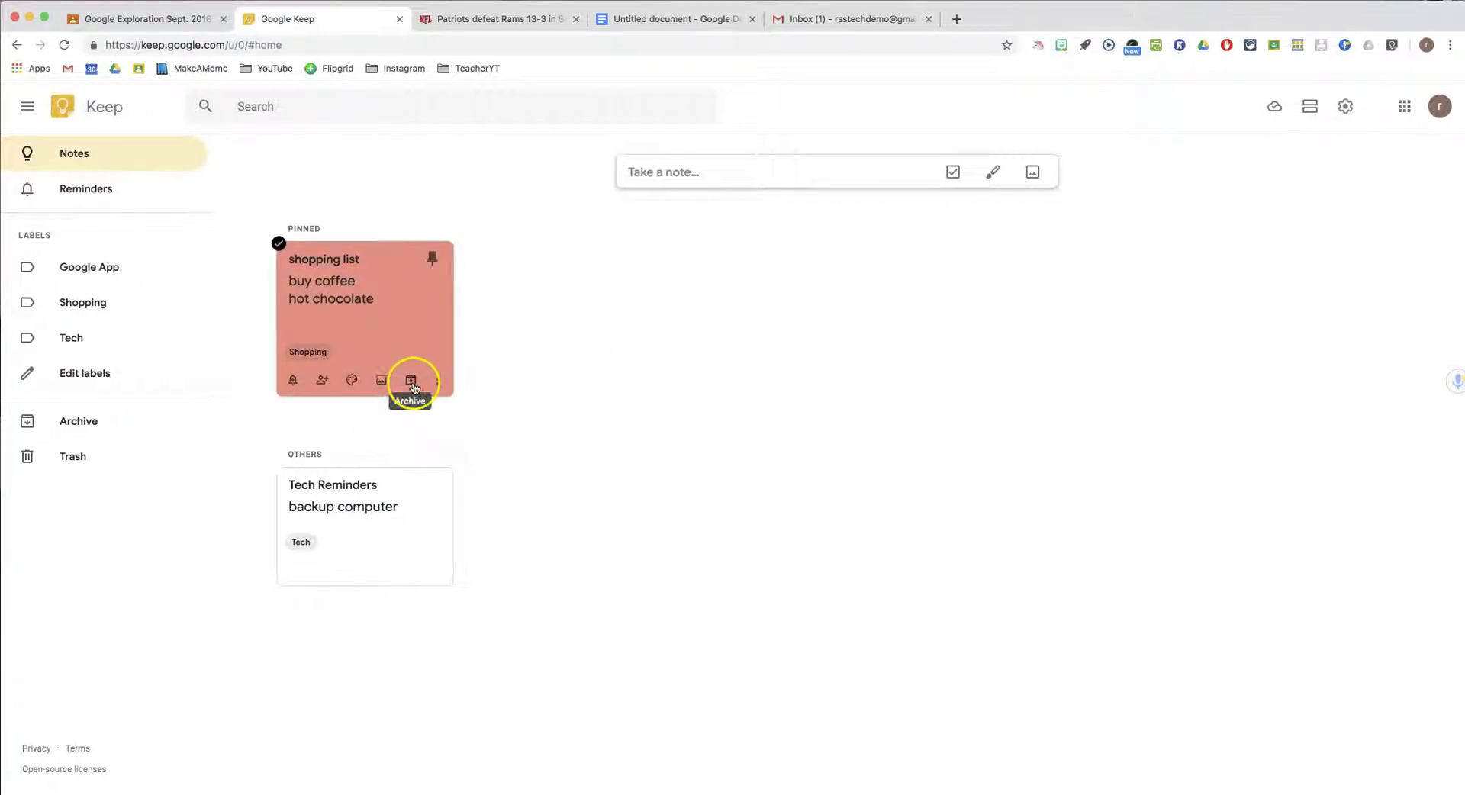
{"action": "left_click", "coordinate": [441, 384]}
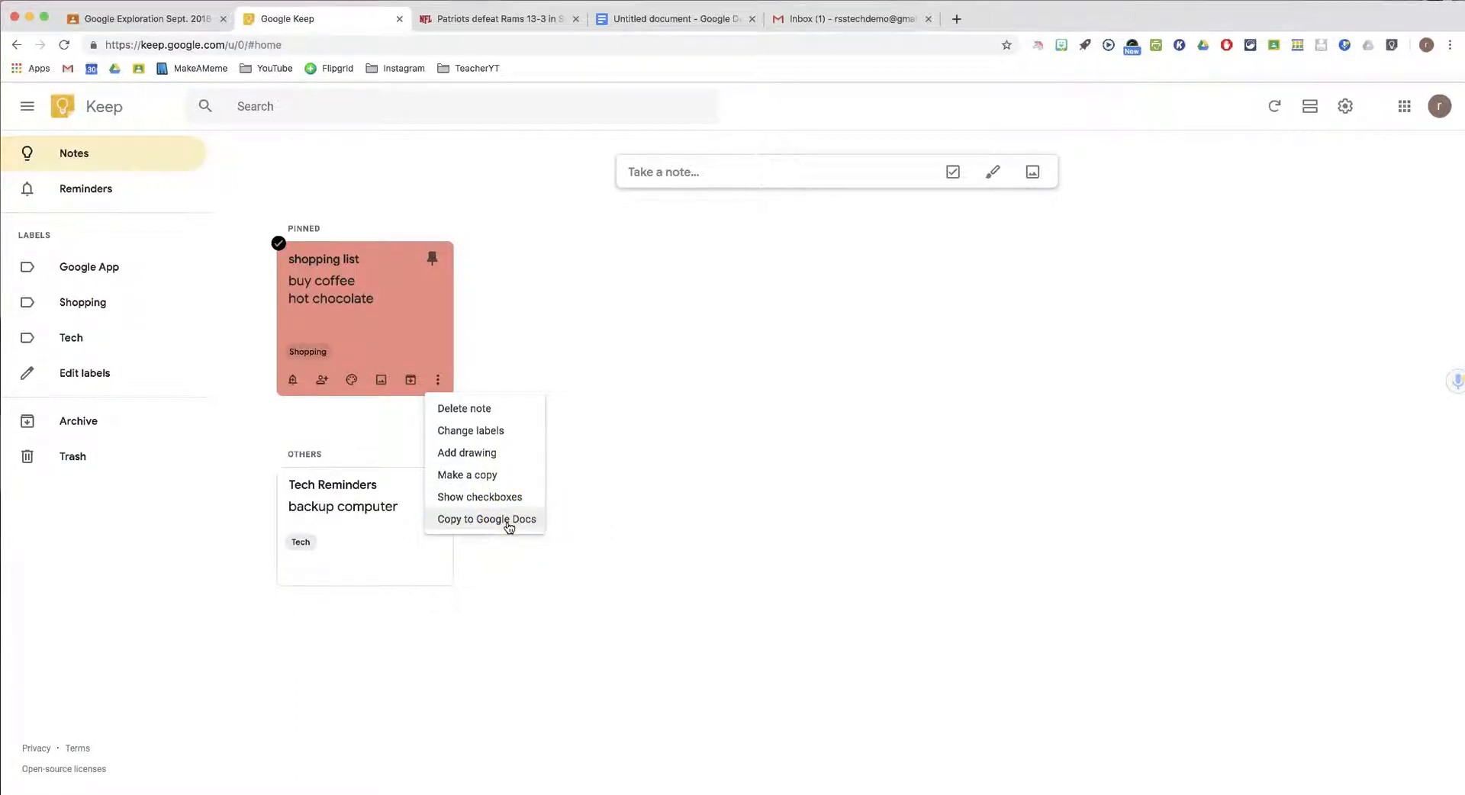
{"action": "left_click", "coordinate": [513, 324]}
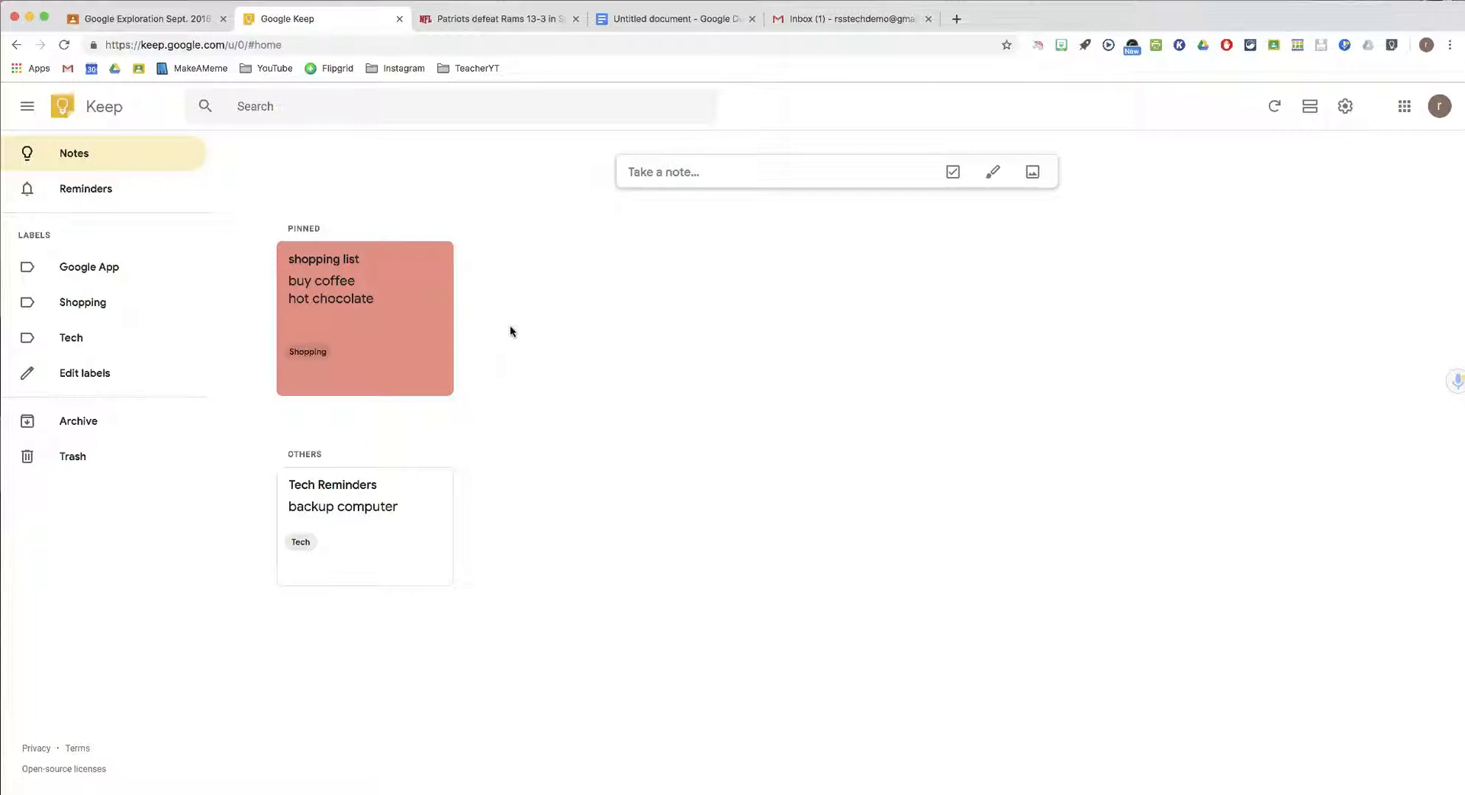
Step: Create a checklist note with "pick up milk", "visit Apple store" and "call the vet", and check off the milk and vet items
{"action": "left_click", "coordinate": [802, 171]}
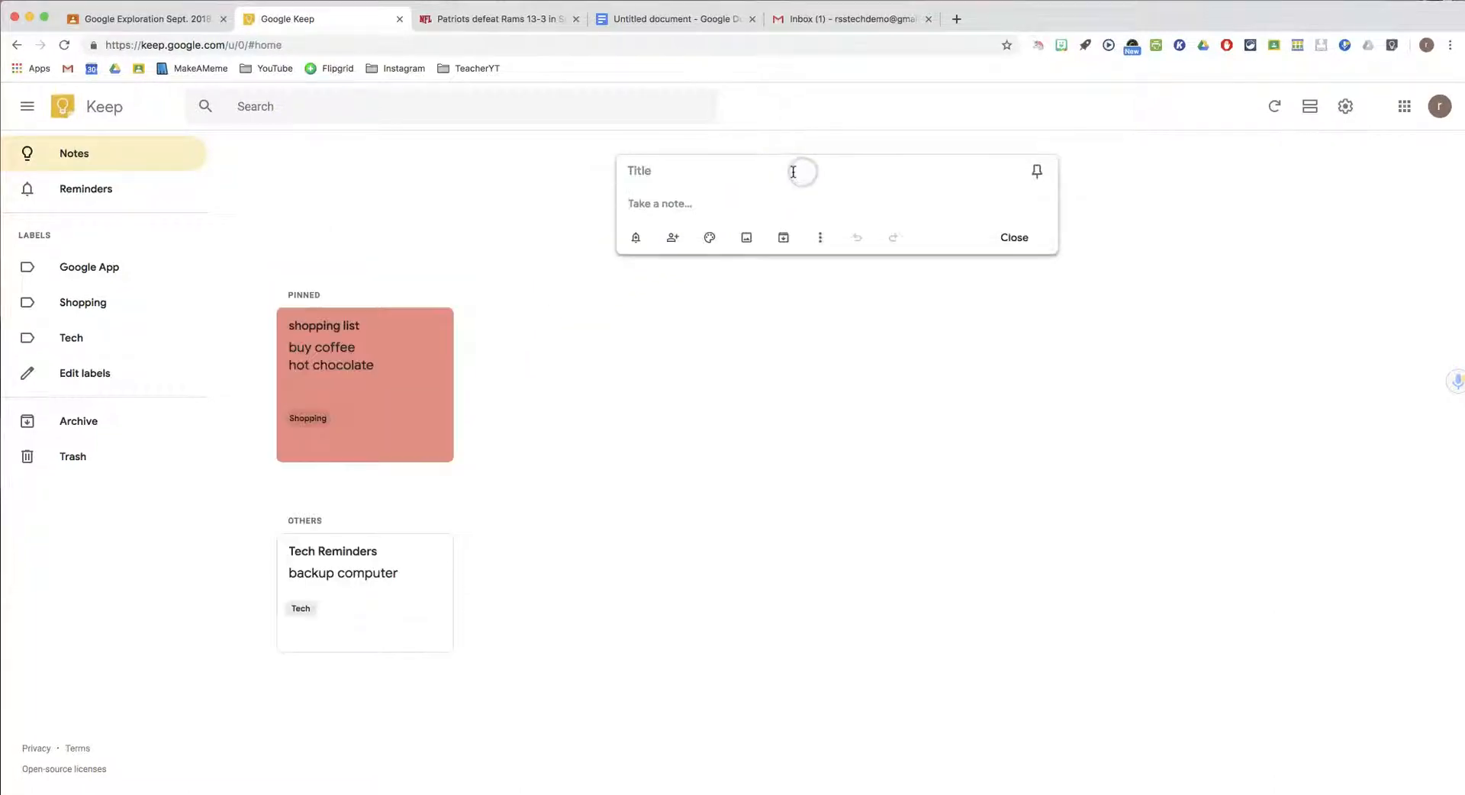
{"action": "left_click", "coordinate": [821, 243]}
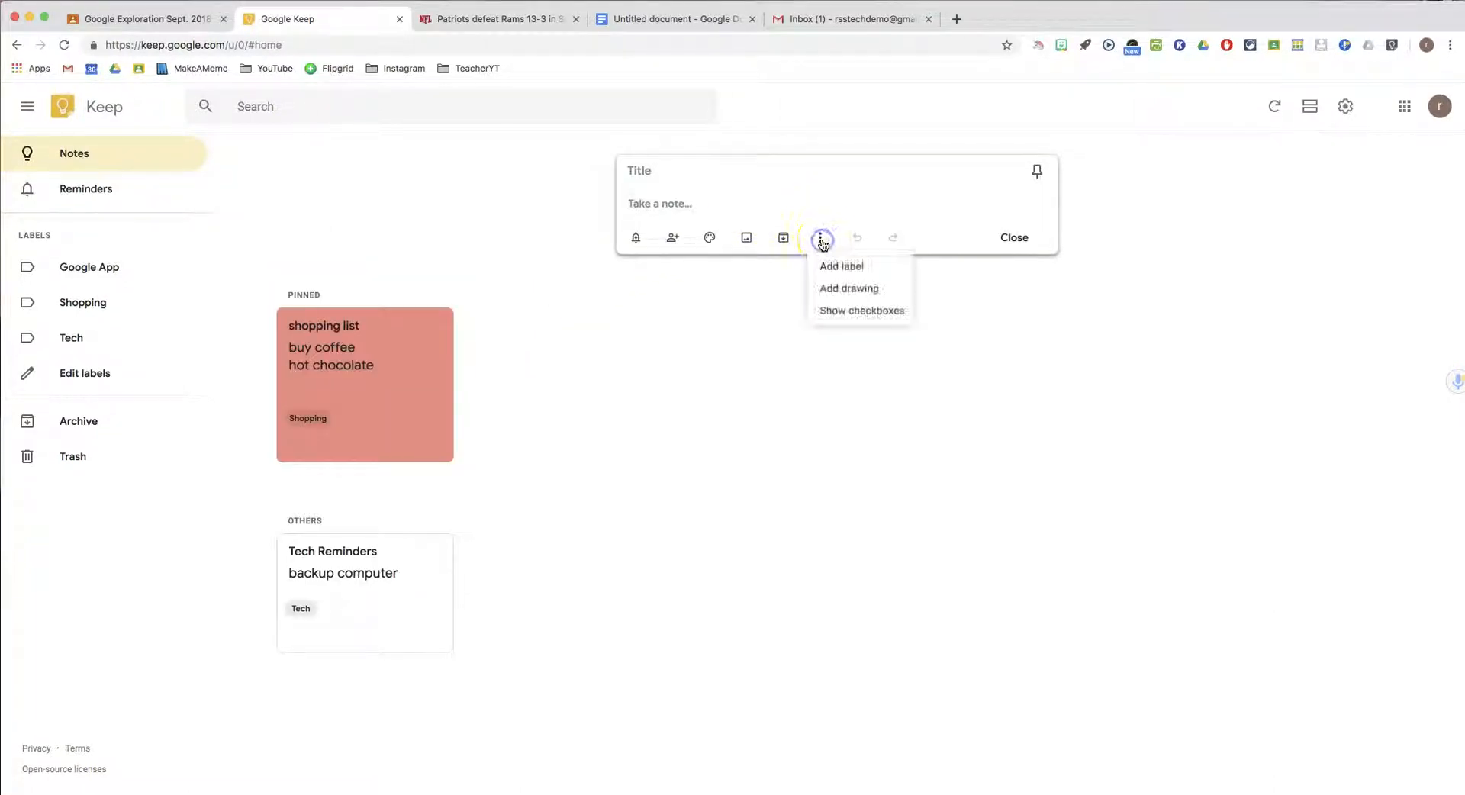
{"action": "left_click", "coordinate": [828, 305]}
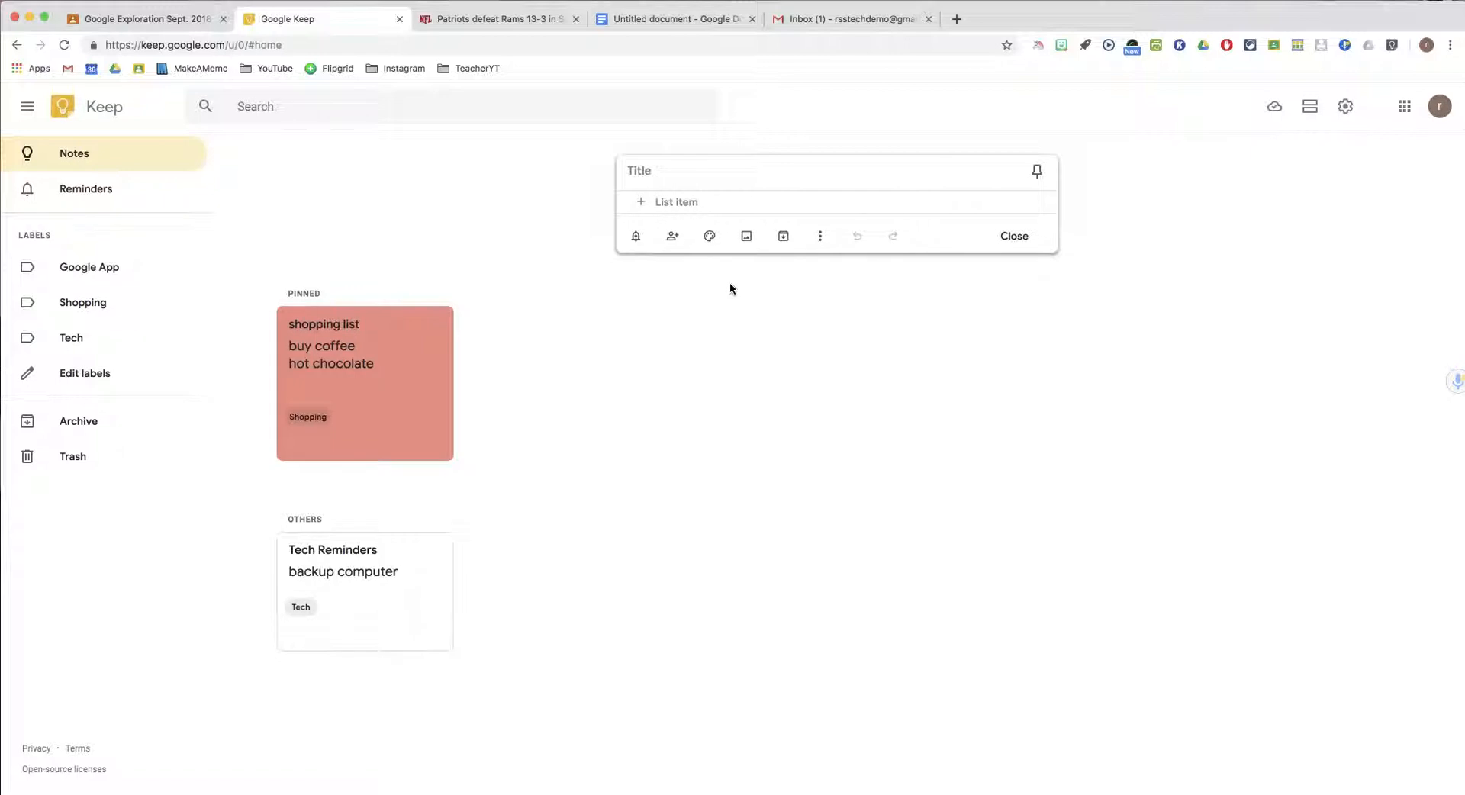
{"action": "type", "text": "pick up mi"}
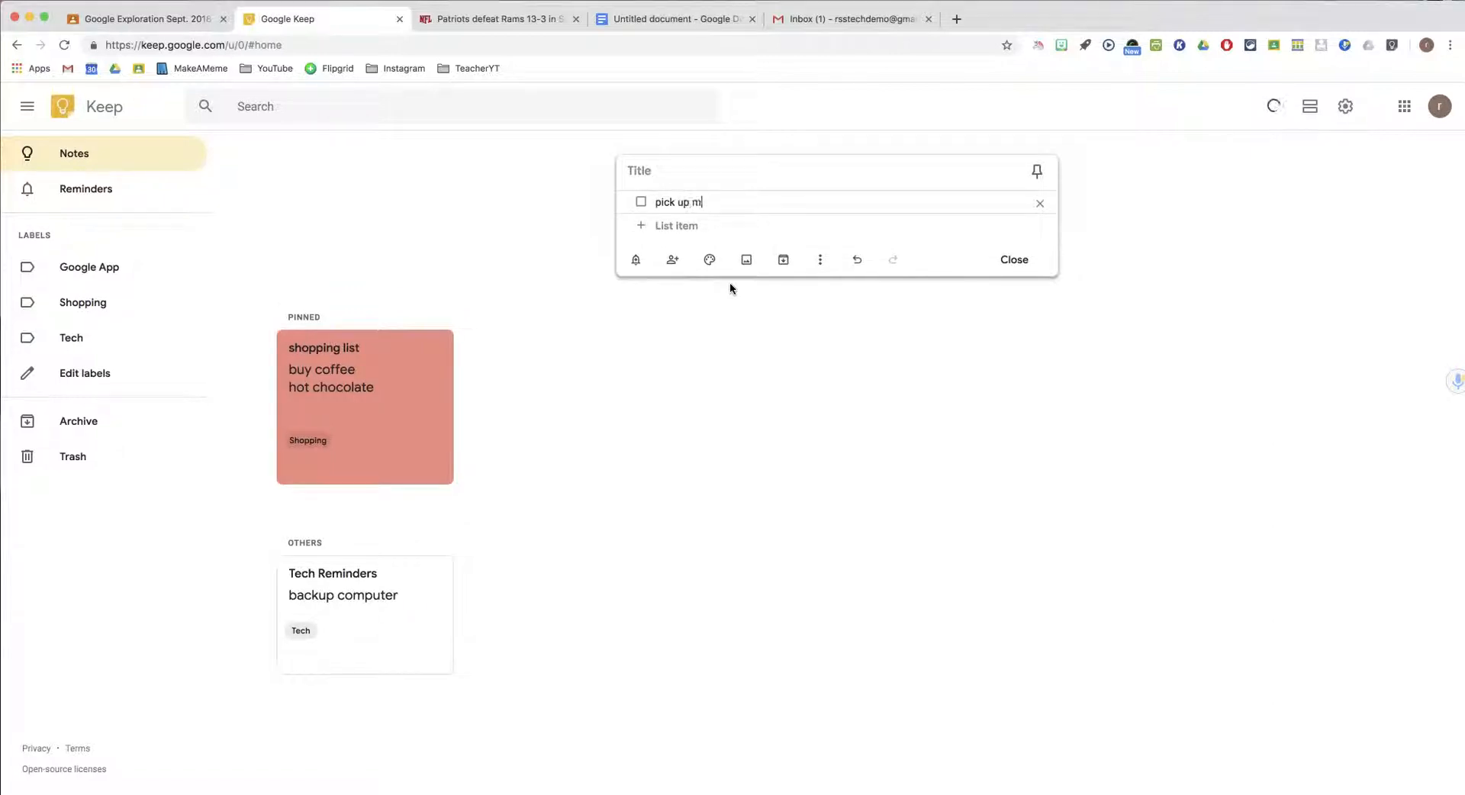
{"action": "type", "text": "lk"}
{"action": "key", "text": "Return"}
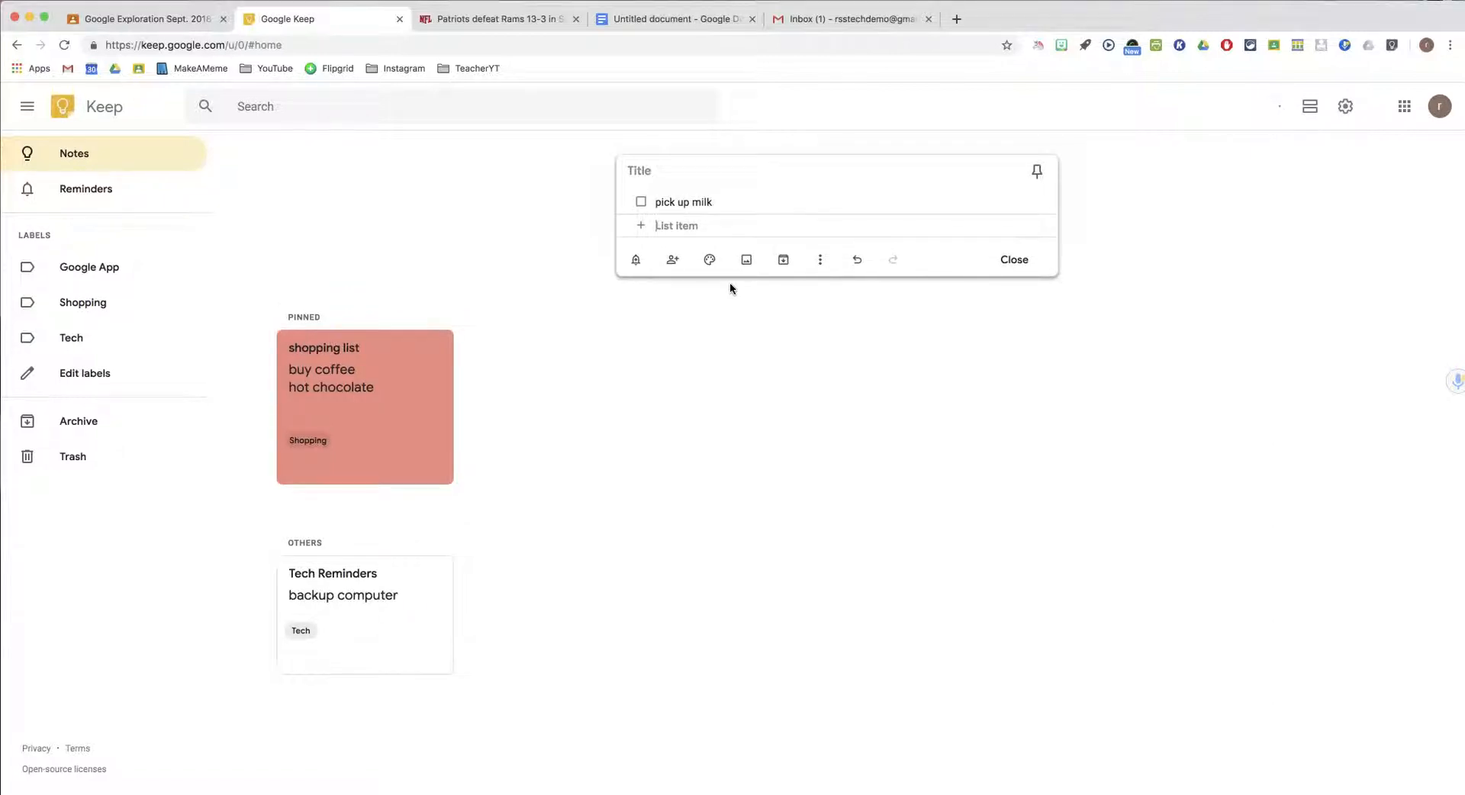
{"action": "type", "text": "visit Ap"}
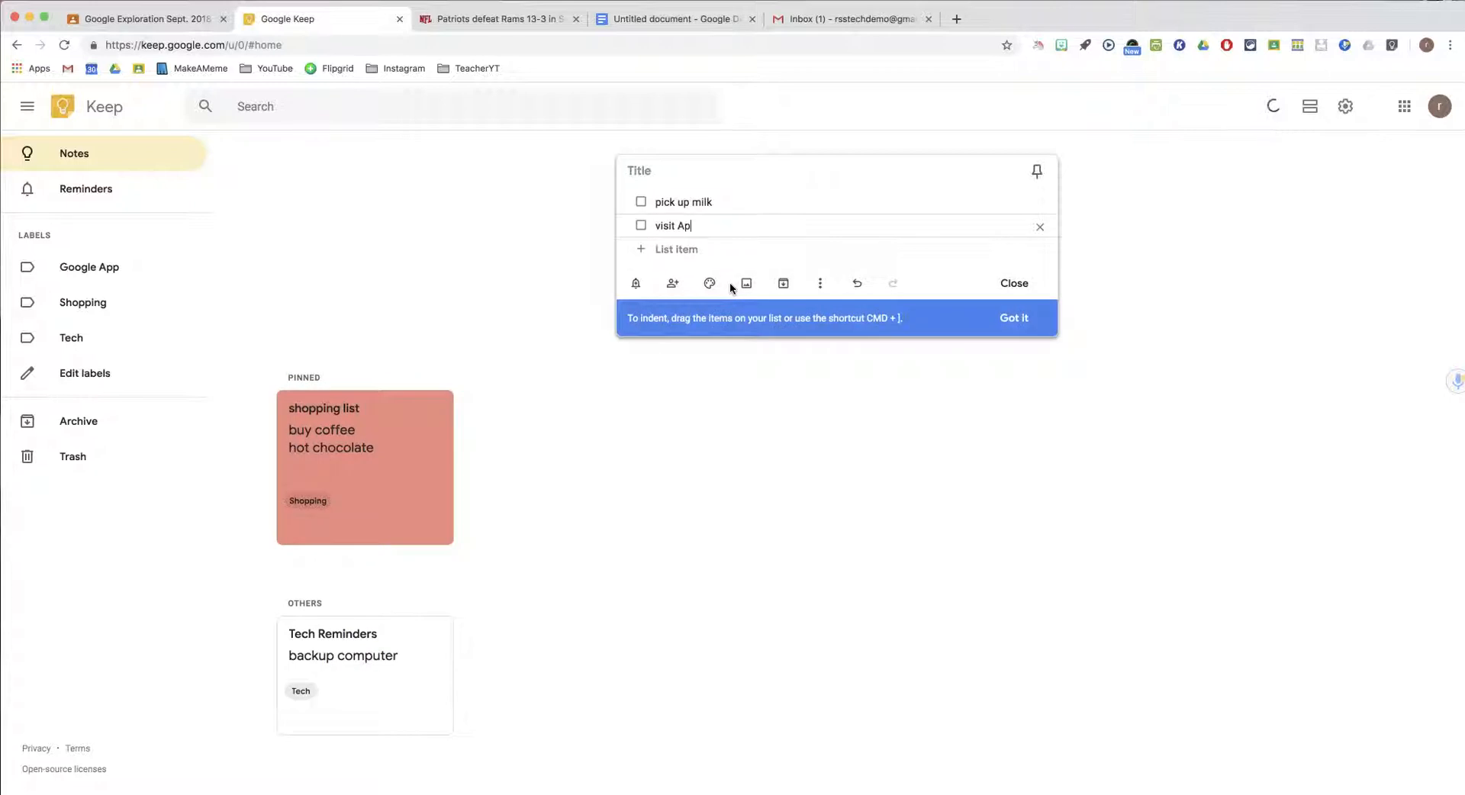
{"action": "type", "text": "ple store"}
{"action": "key", "text": "Return"}
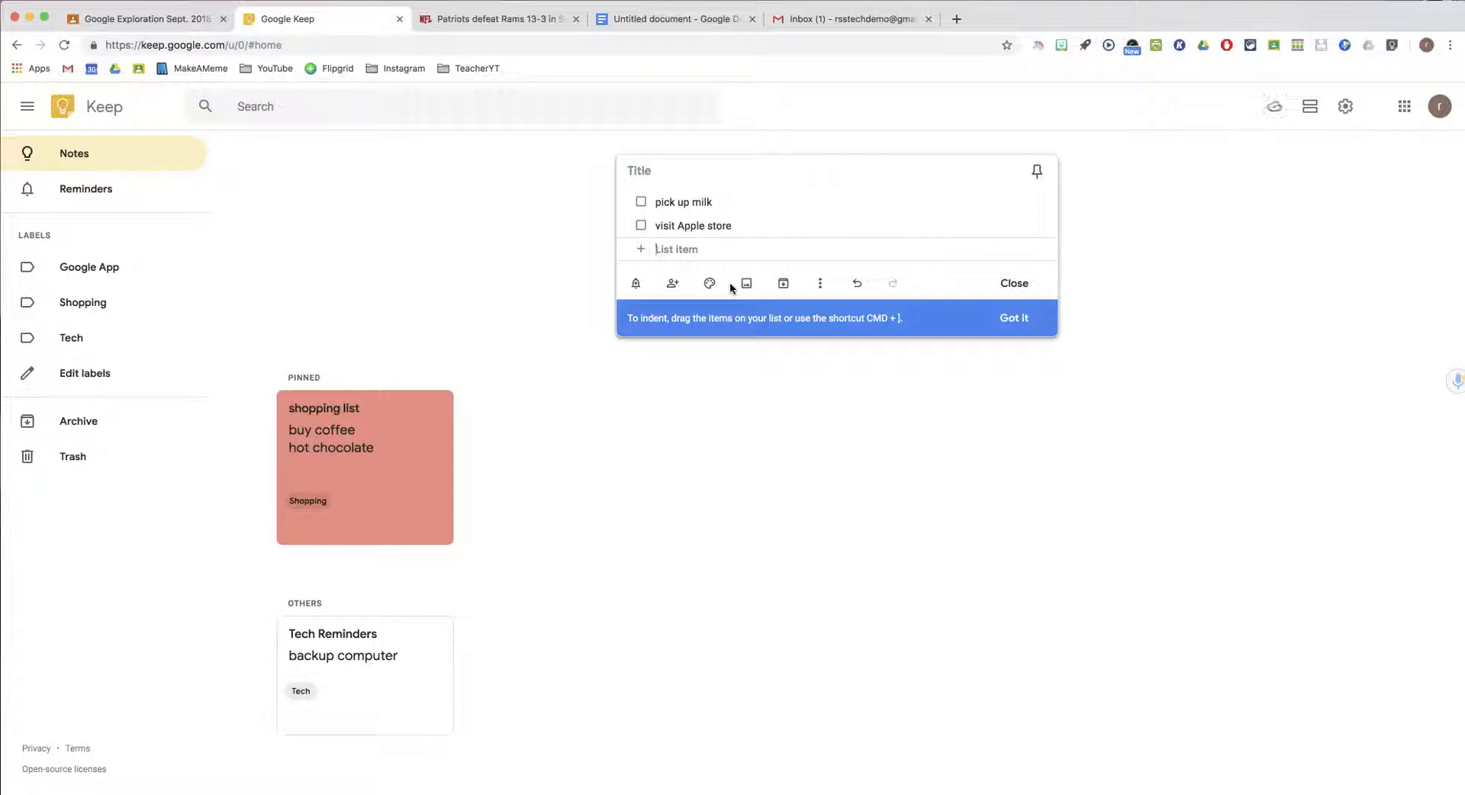
{"action": "type", "text": "call the vet"}
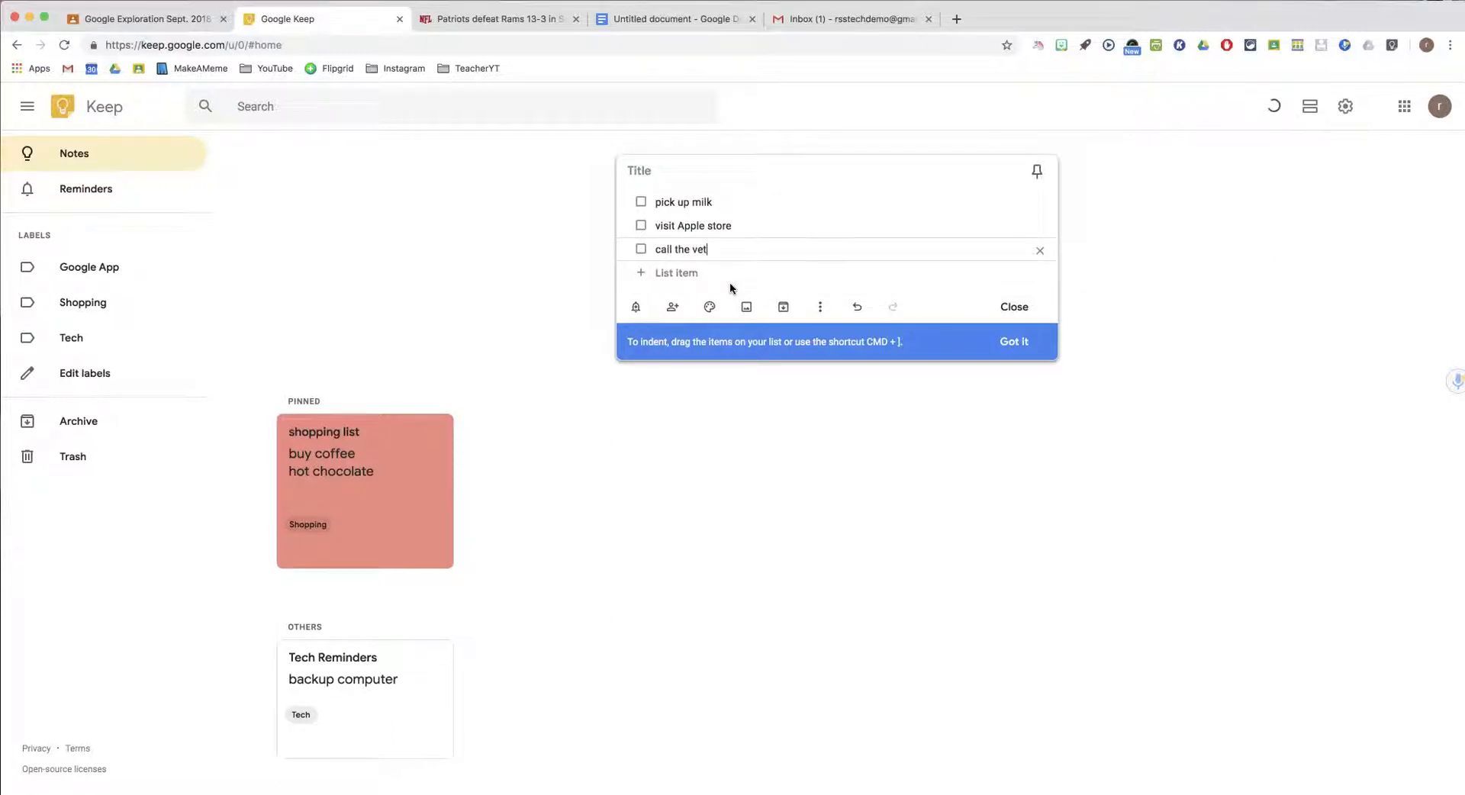
{"action": "left_click", "coordinate": [1014, 306]}
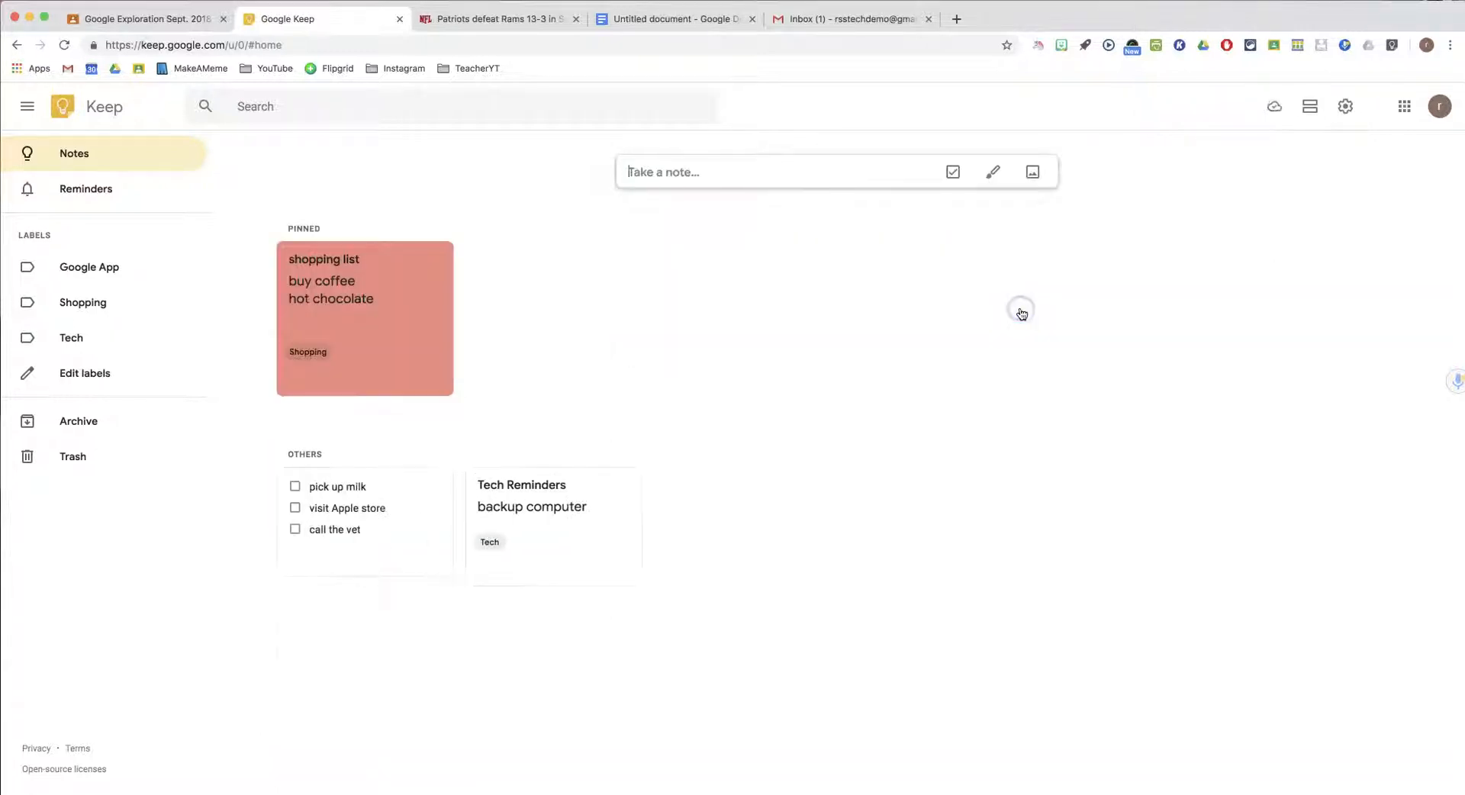
{"action": "left_click", "coordinate": [296, 487]}
{"action": "left_click", "coordinate": [296, 508]}
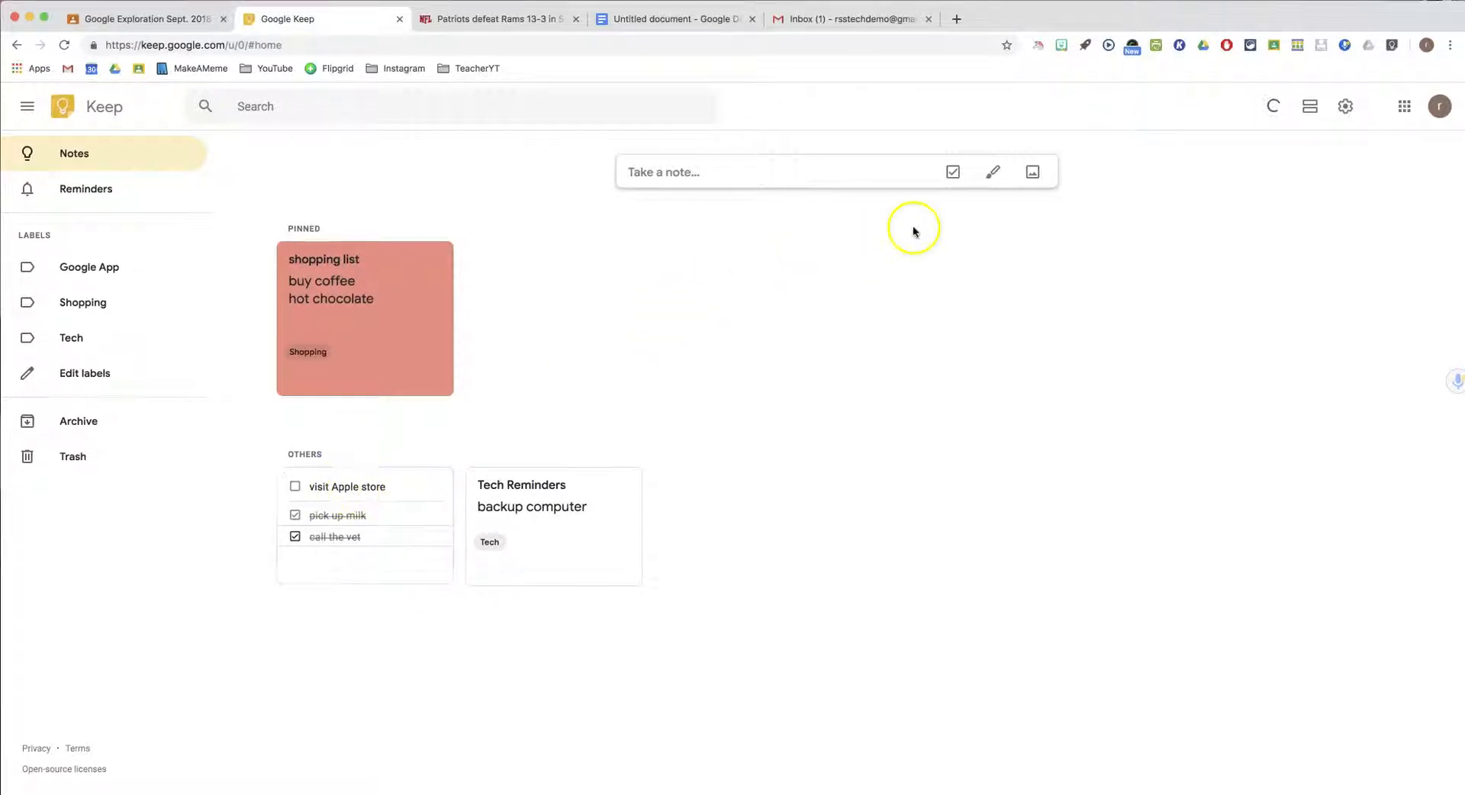
Step: Start a new drawing note and give its canvas a Square grid background
{"action": "left_click", "coordinate": [993, 174]}
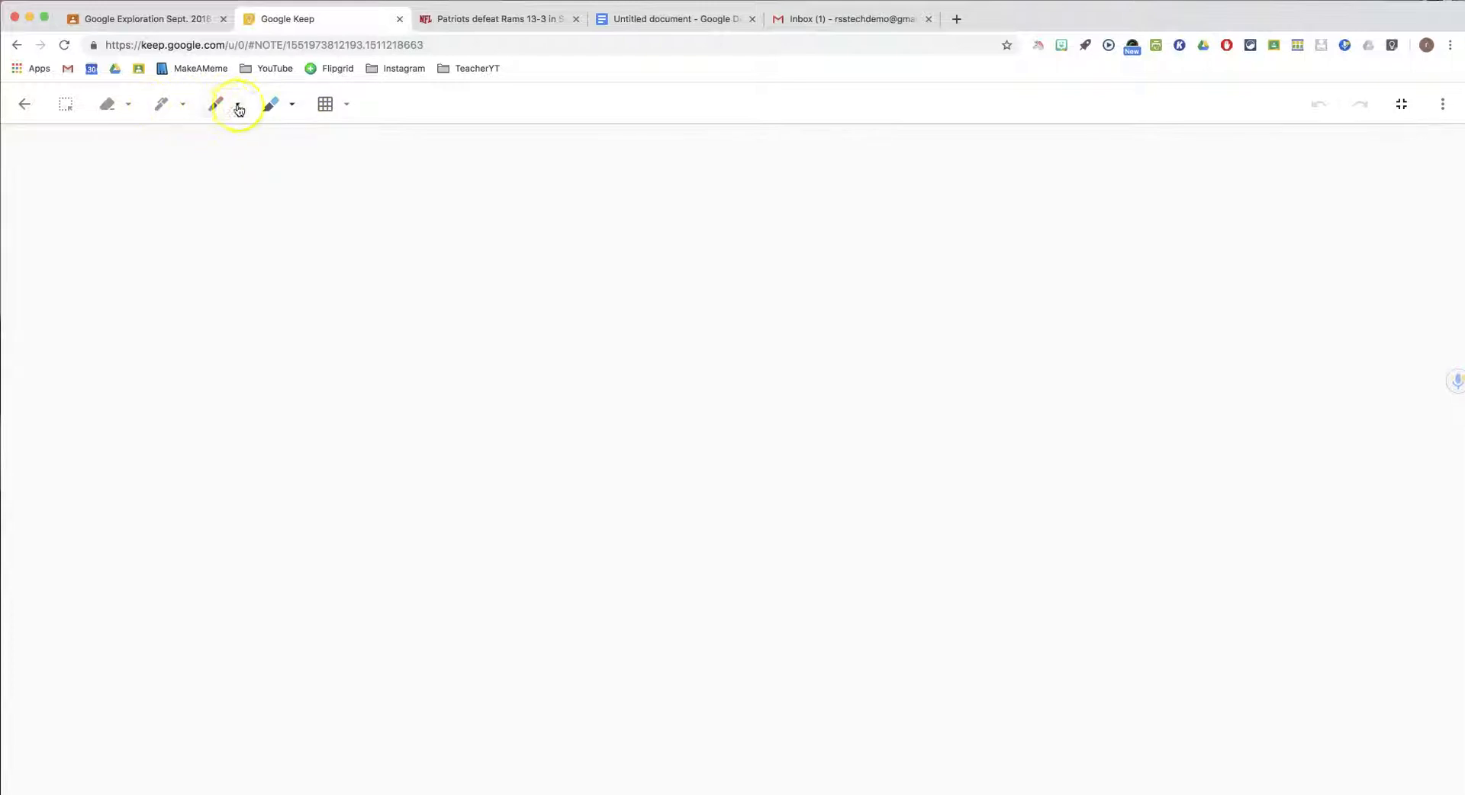
{"action": "left_click", "coordinate": [344, 106]}
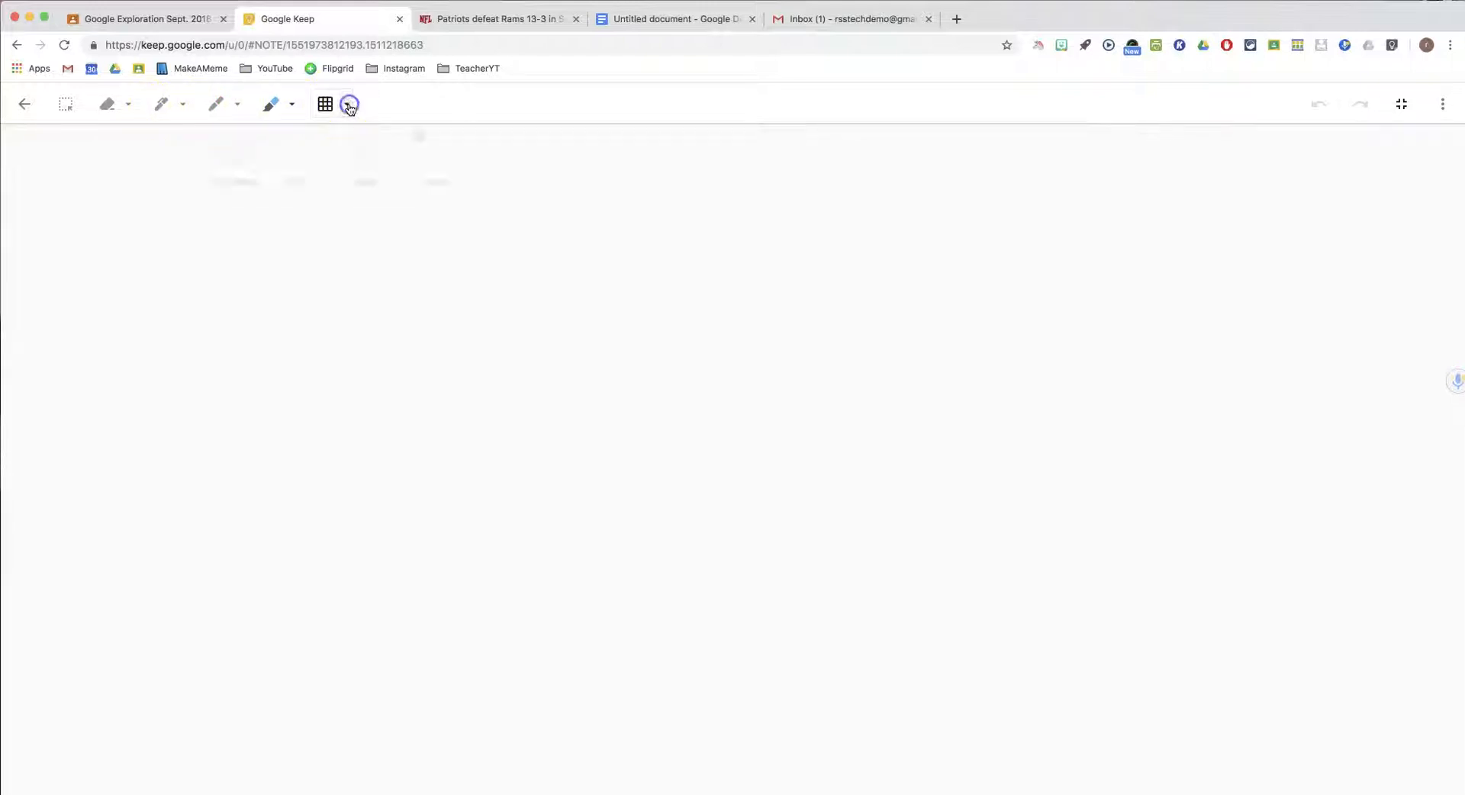
{"action": "left_click", "coordinate": [245, 149]}
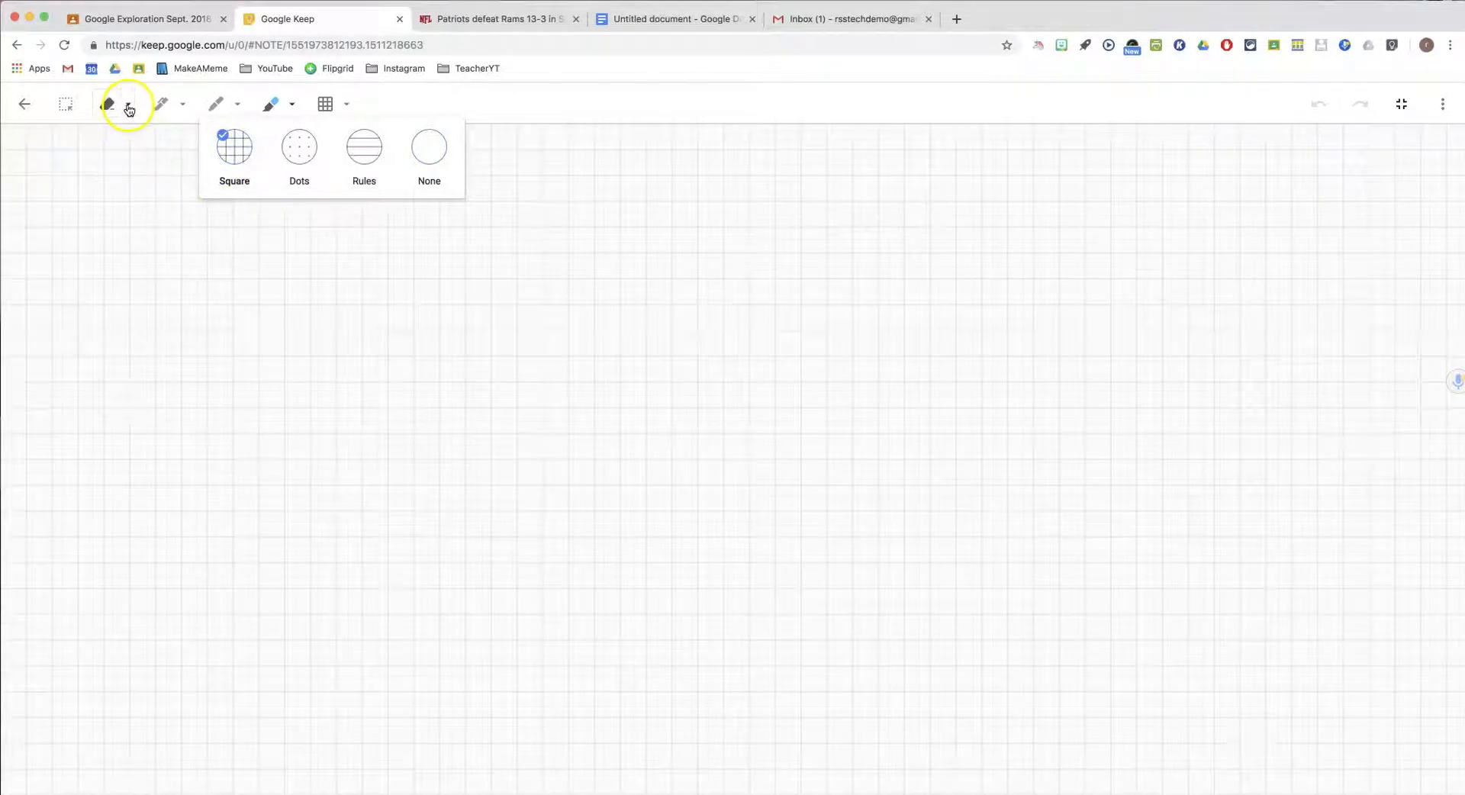
Step: Draw a closed four-sided box on the canvas with the pen in purple at the fourth-smallest size
{"action": "left_click", "coordinate": [182, 104]}
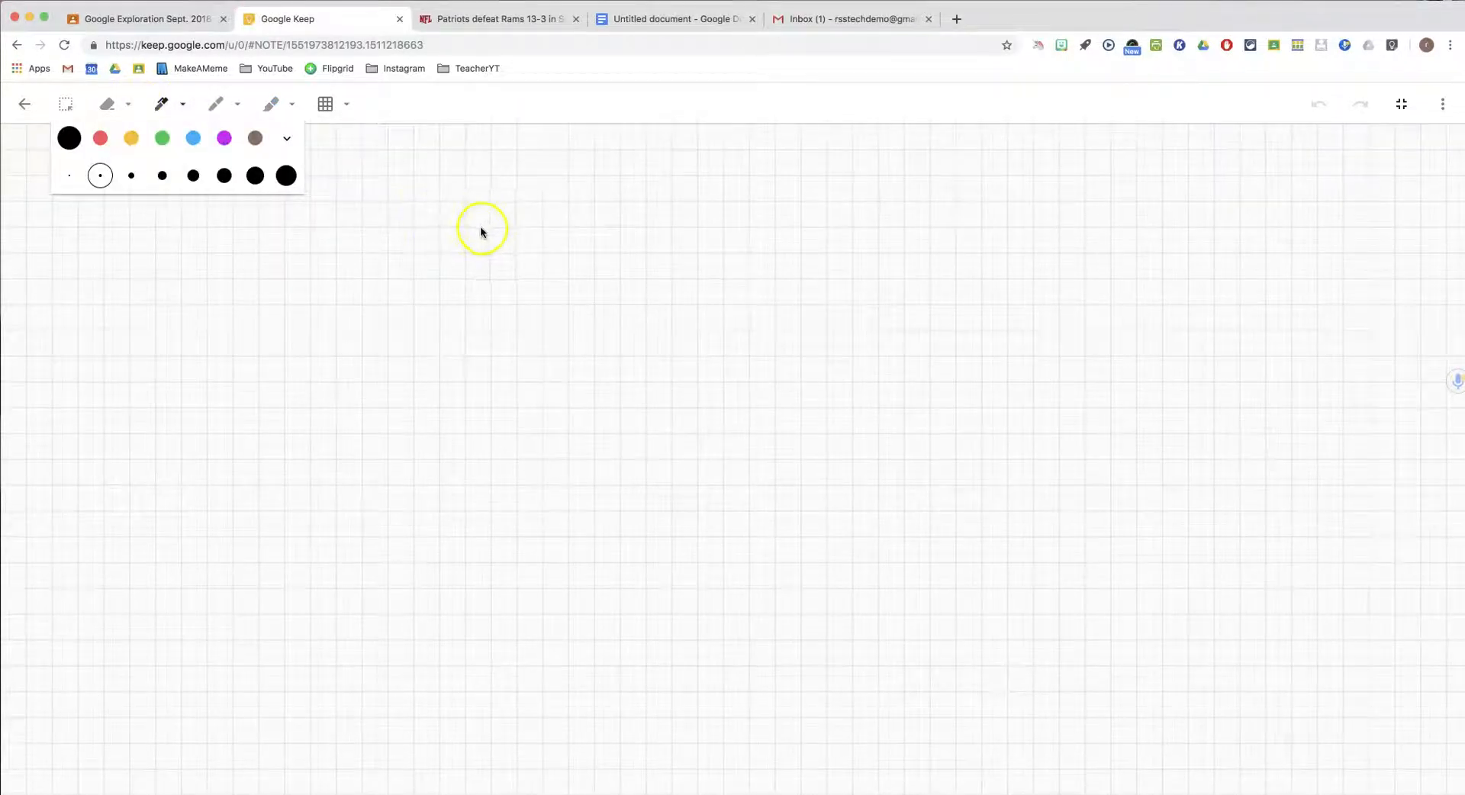
{"action": "left_click", "coordinate": [223, 139]}
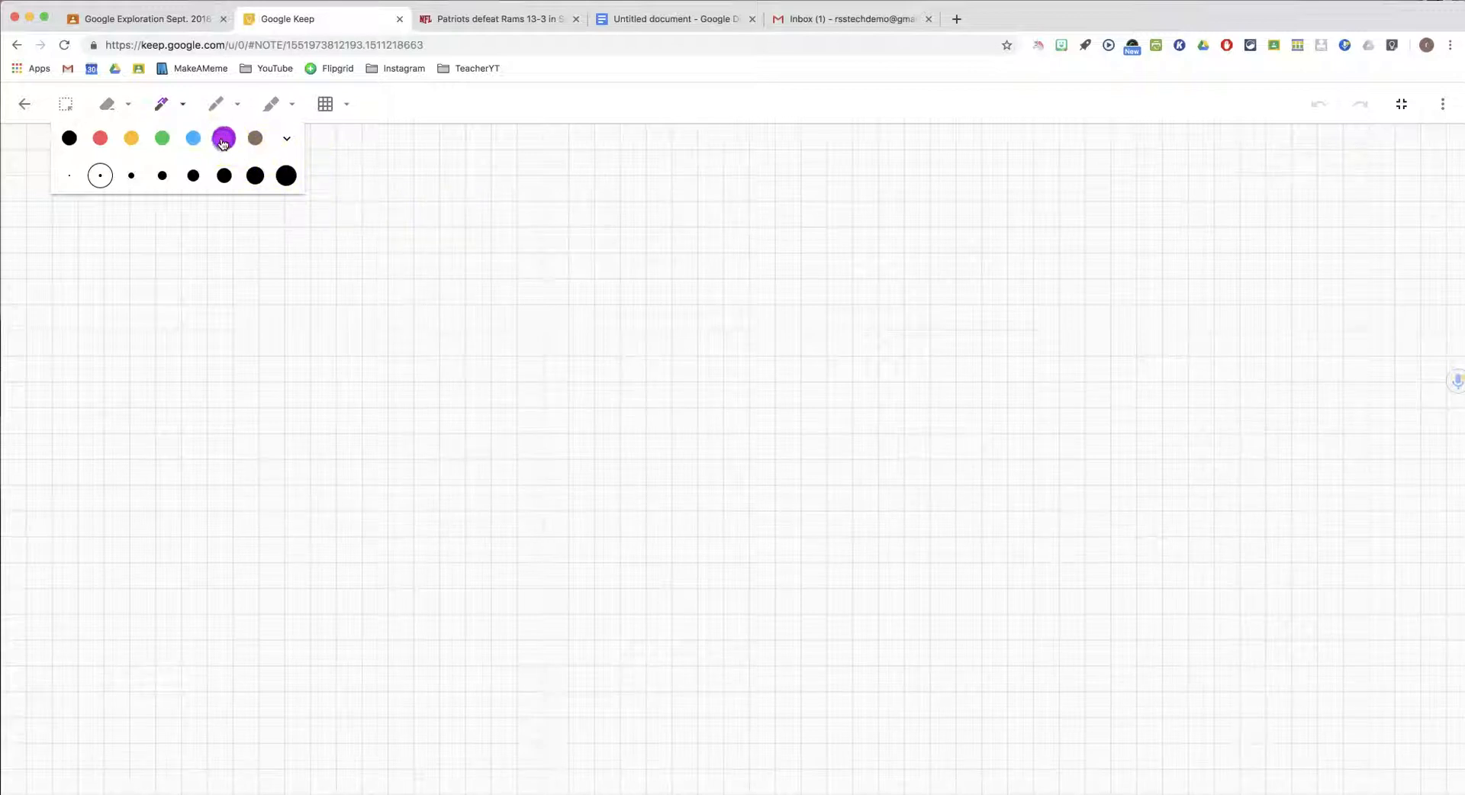
{"action": "left_click", "coordinate": [161, 176]}
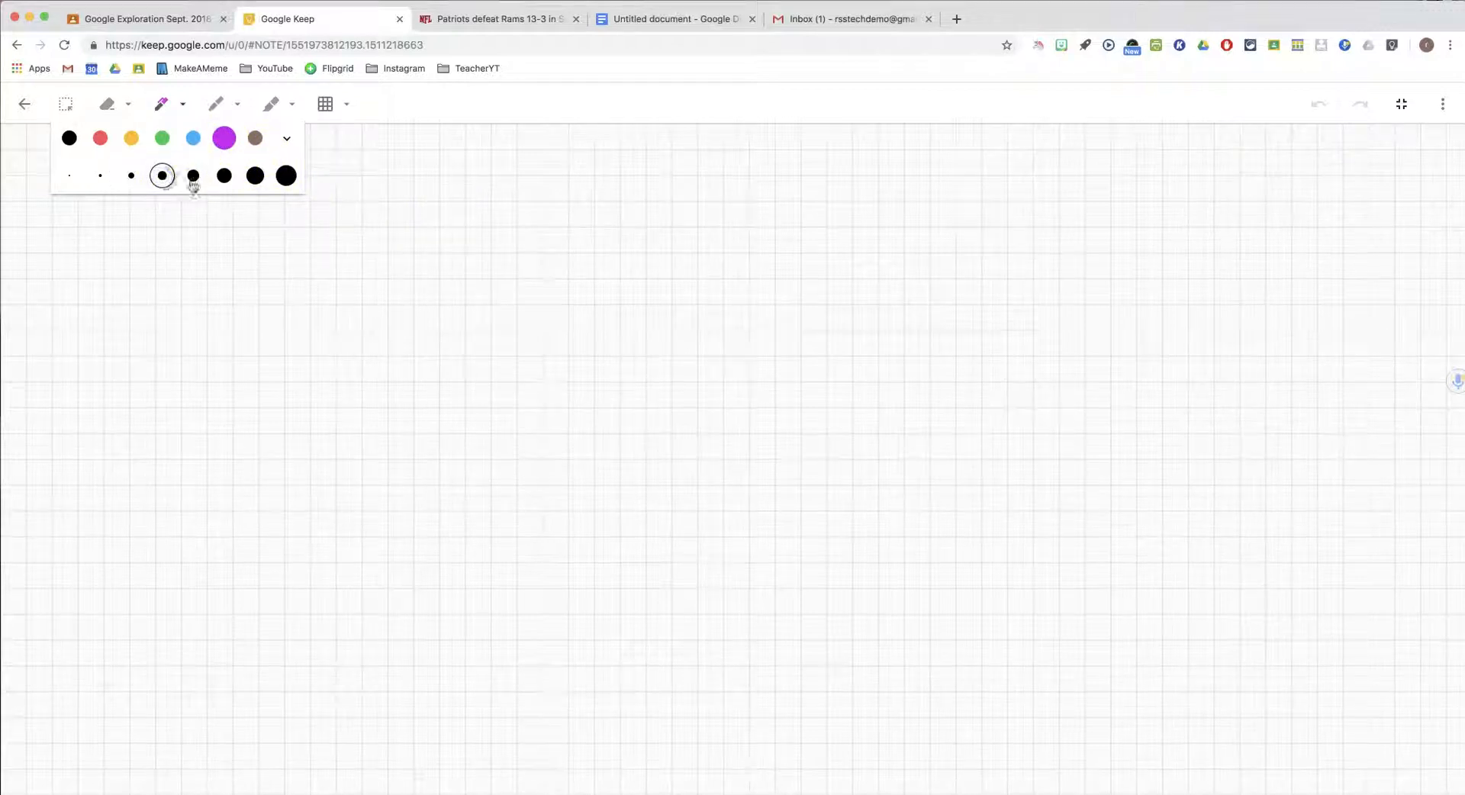
{"action": "left_click", "coordinate": [542, 254]}
{"action": "mouse_move", "coordinate": [589, 253]}
{"action": "left_mouse_down"}
{"action": "mouse_move", "coordinate": [443, 254]}
{"action": "mouse_move", "coordinate": [434, 435]}
{"action": "mouse_move", "coordinate": [602, 439]}
{"action": "mouse_move", "coordinate": [605, 253]}
{"action": "left_mouse_up"}
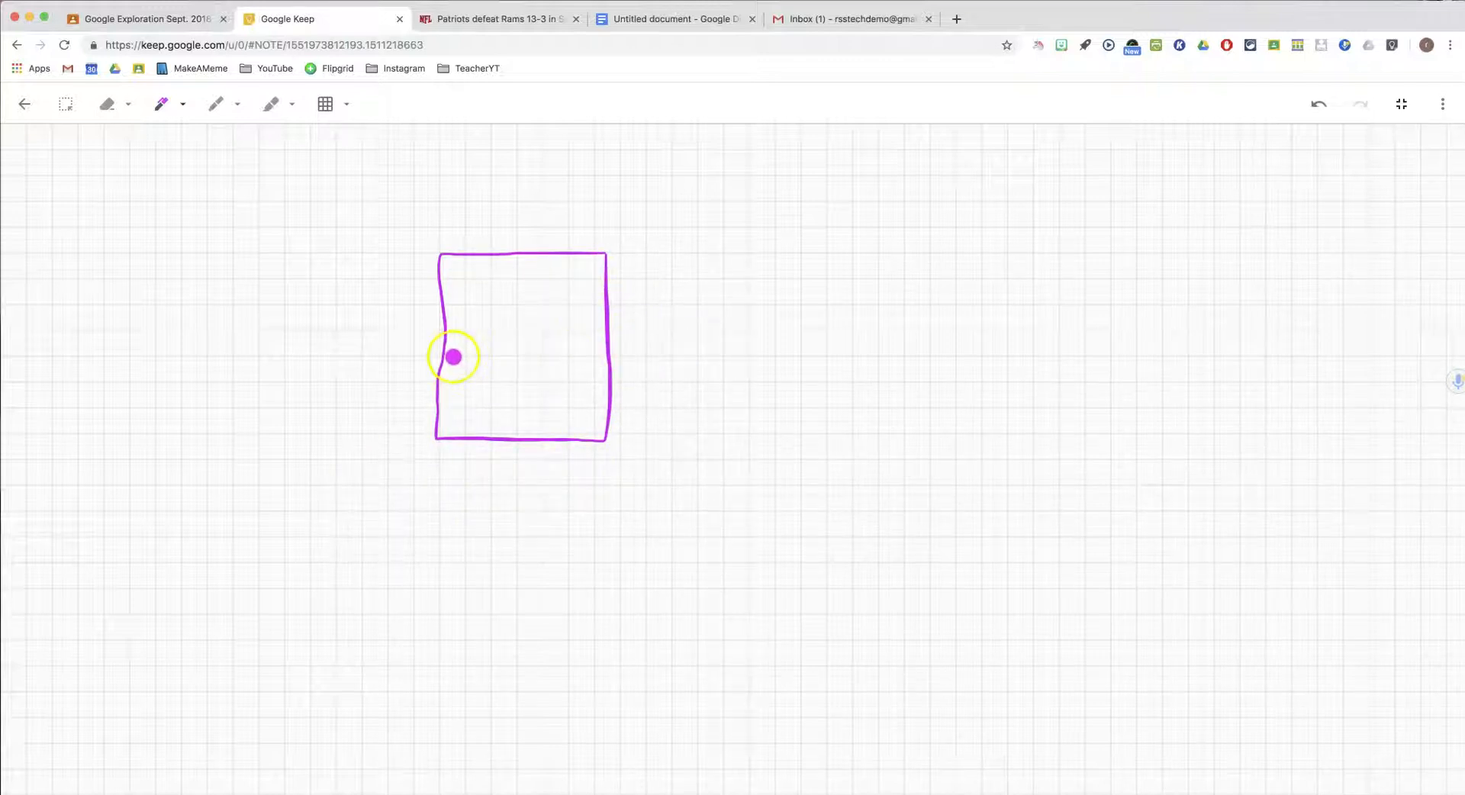
Step: Leave the canvas, add the text "asdf asdf asdf" to the drawing note and close it
{"action": "left_click", "coordinate": [25, 105]}
{"action": "mouse_move", "coordinate": [696, 269]}
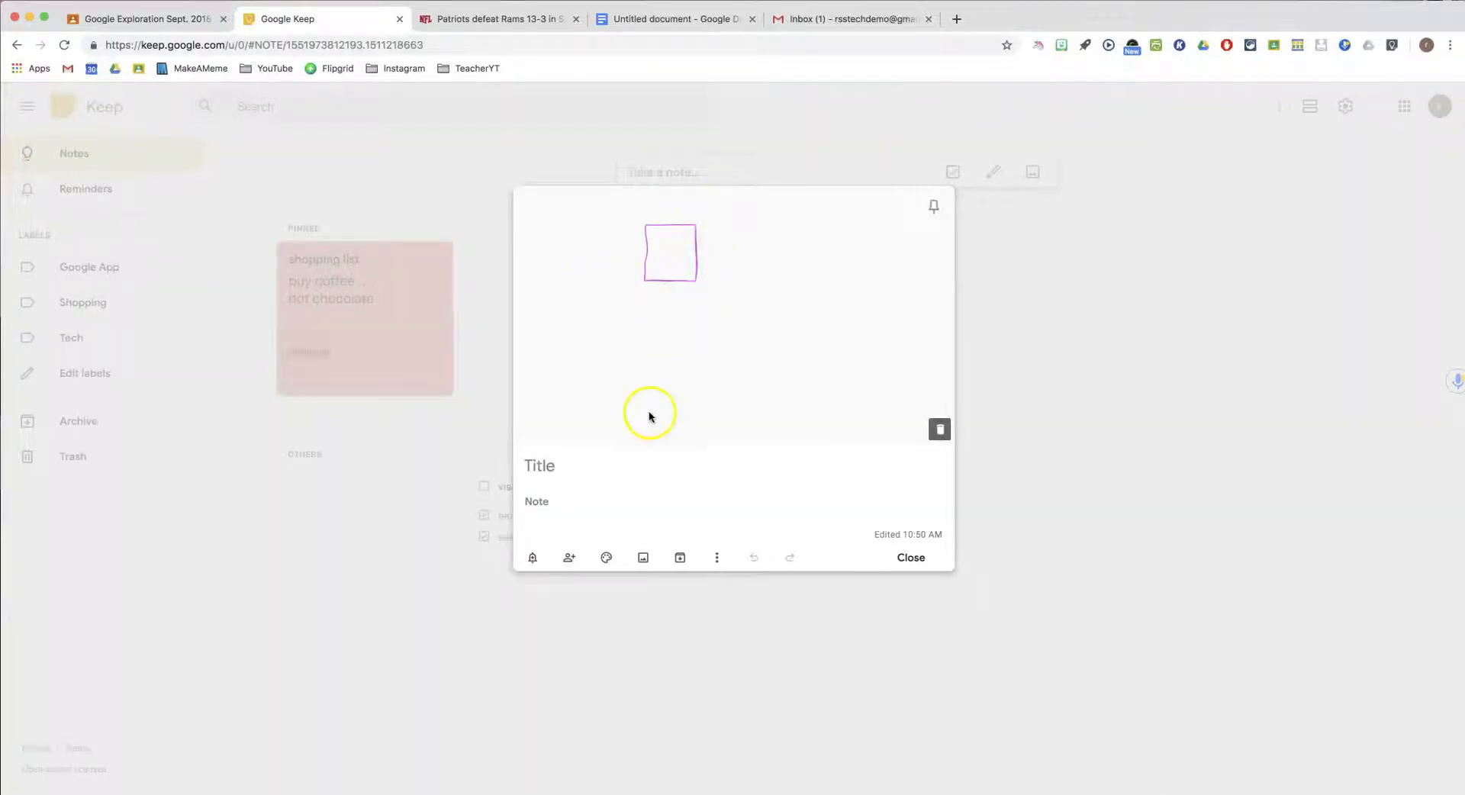
{"action": "left_click", "coordinate": [551, 504]}
{"action": "type", "text": "asdf asdf asdf"}
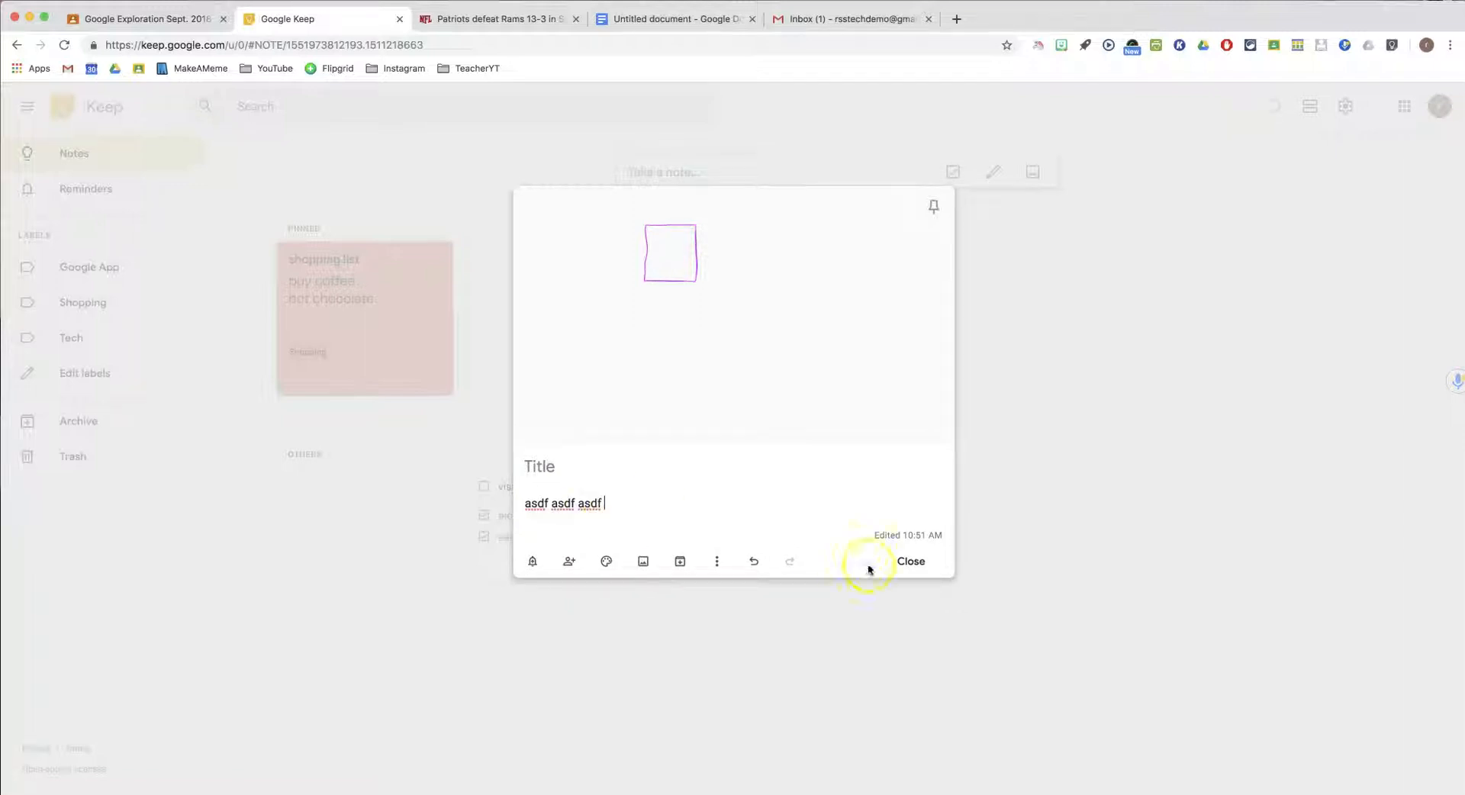
{"action": "left_click", "coordinate": [912, 561]}
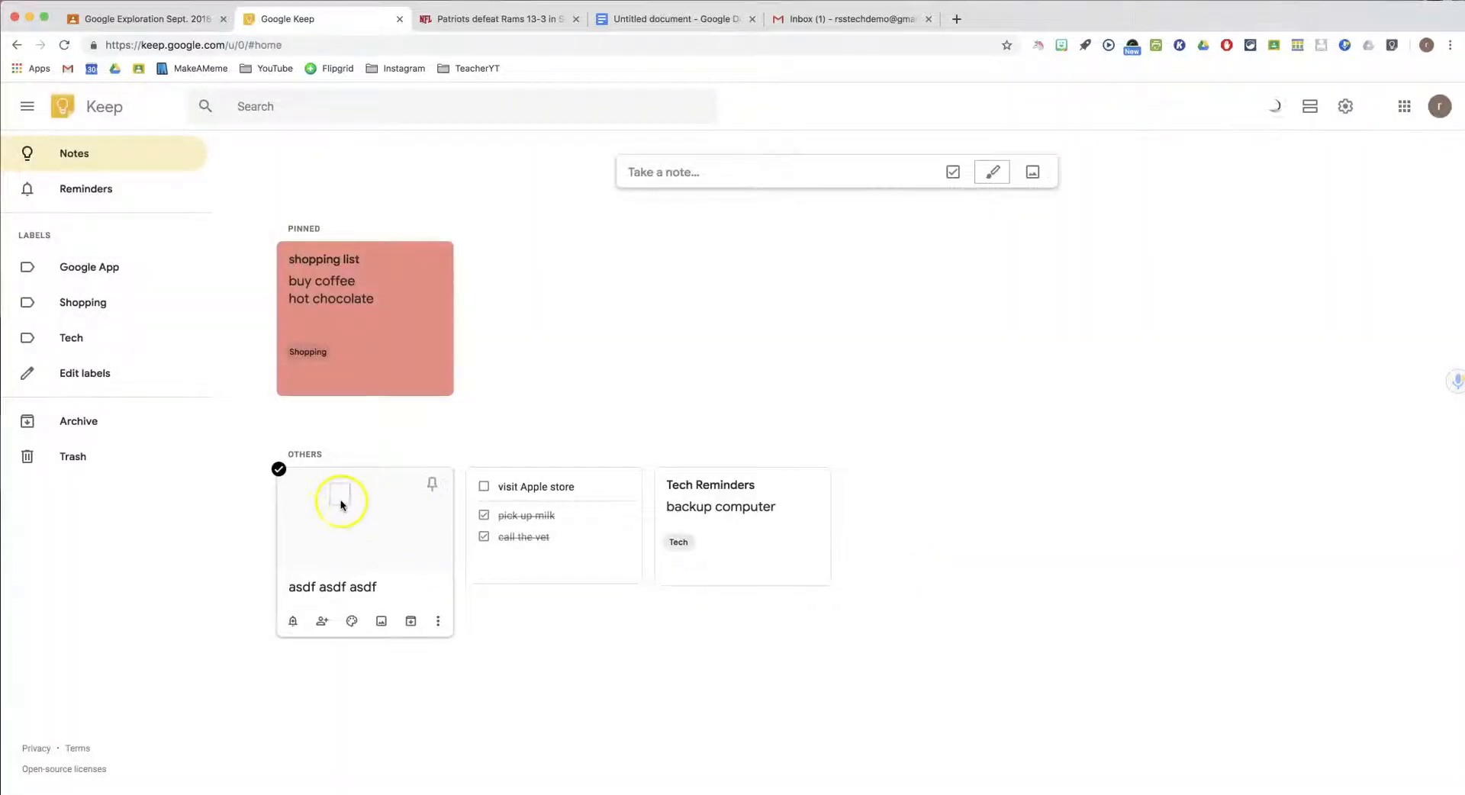
Step: Create a new image note from photo.JPG in the "SNOW Jan-Feb, 2011" folder within Photos to Process
{"action": "left_click", "coordinate": [1035, 175]}
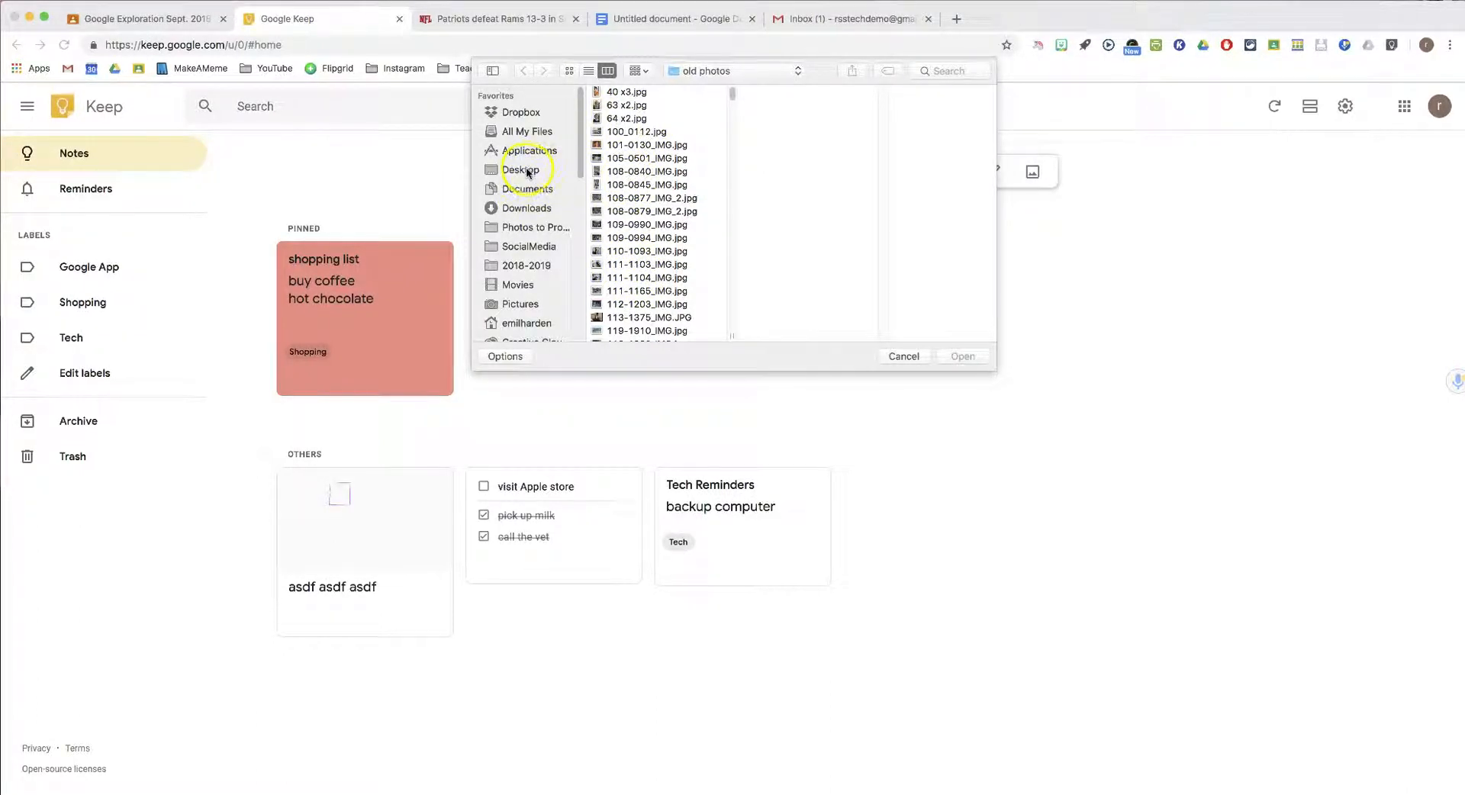
{"action": "left_click", "coordinate": [526, 226]}
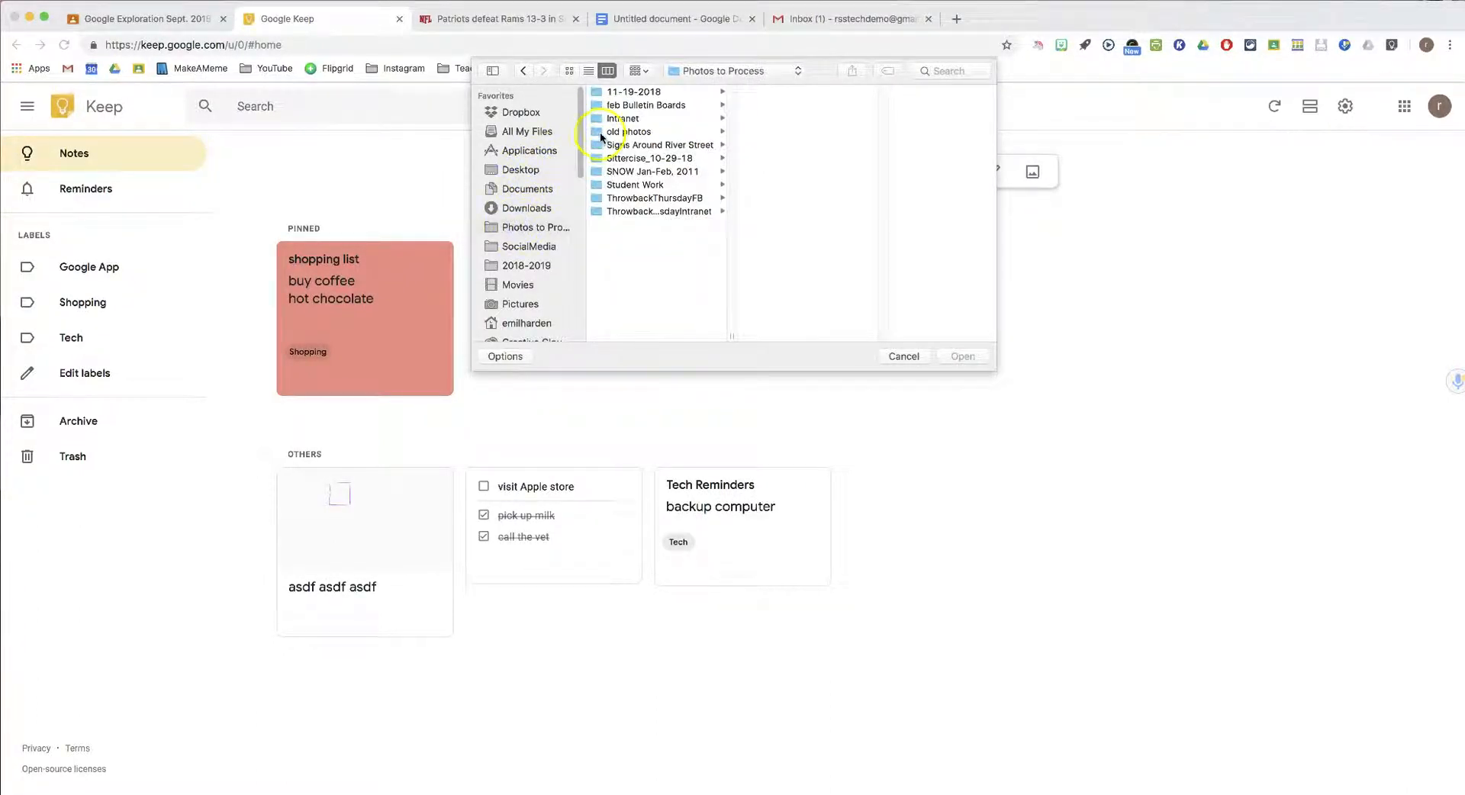
{"action": "left_click", "coordinate": [647, 171]}
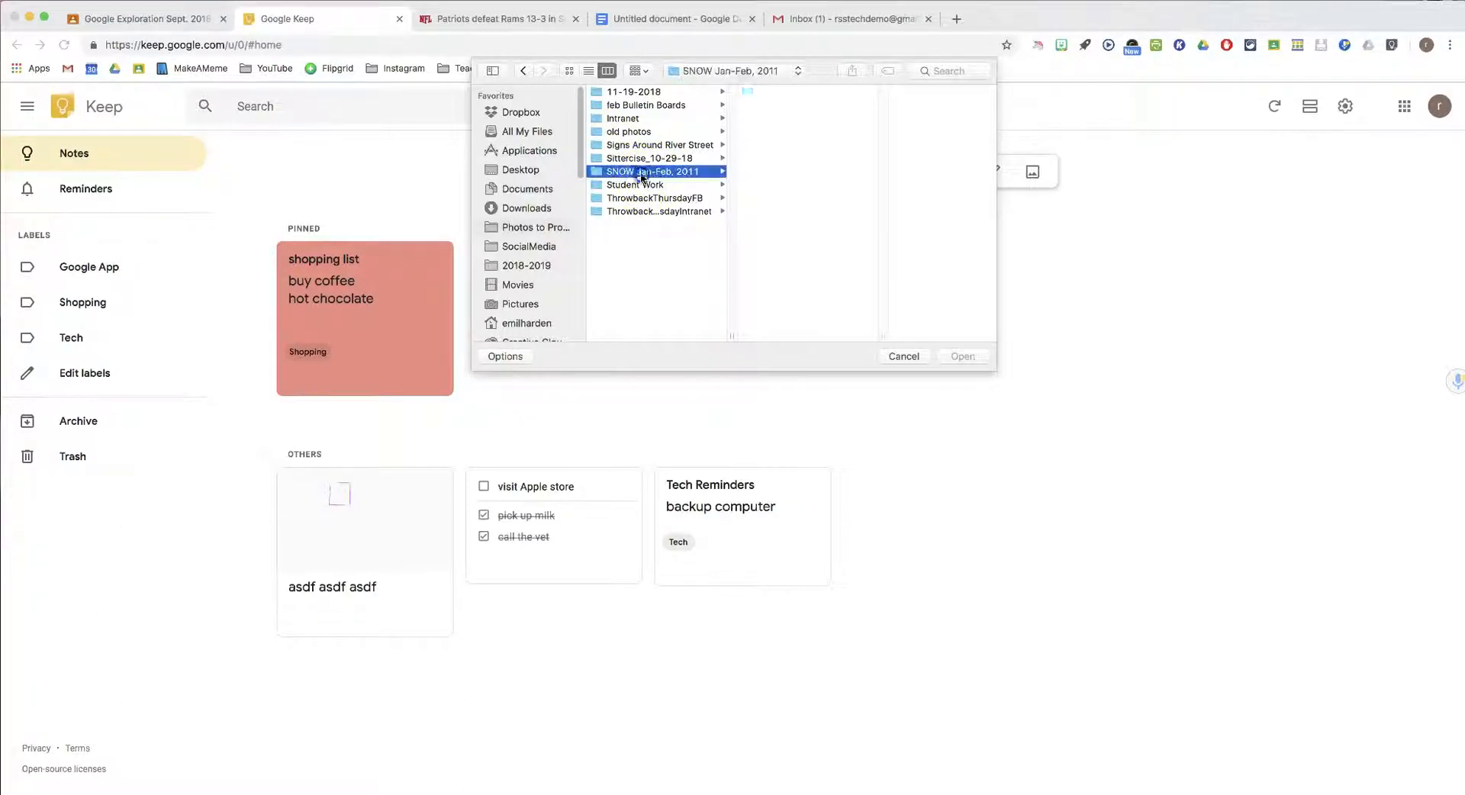
{"action": "left_click", "coordinate": [779, 116]}
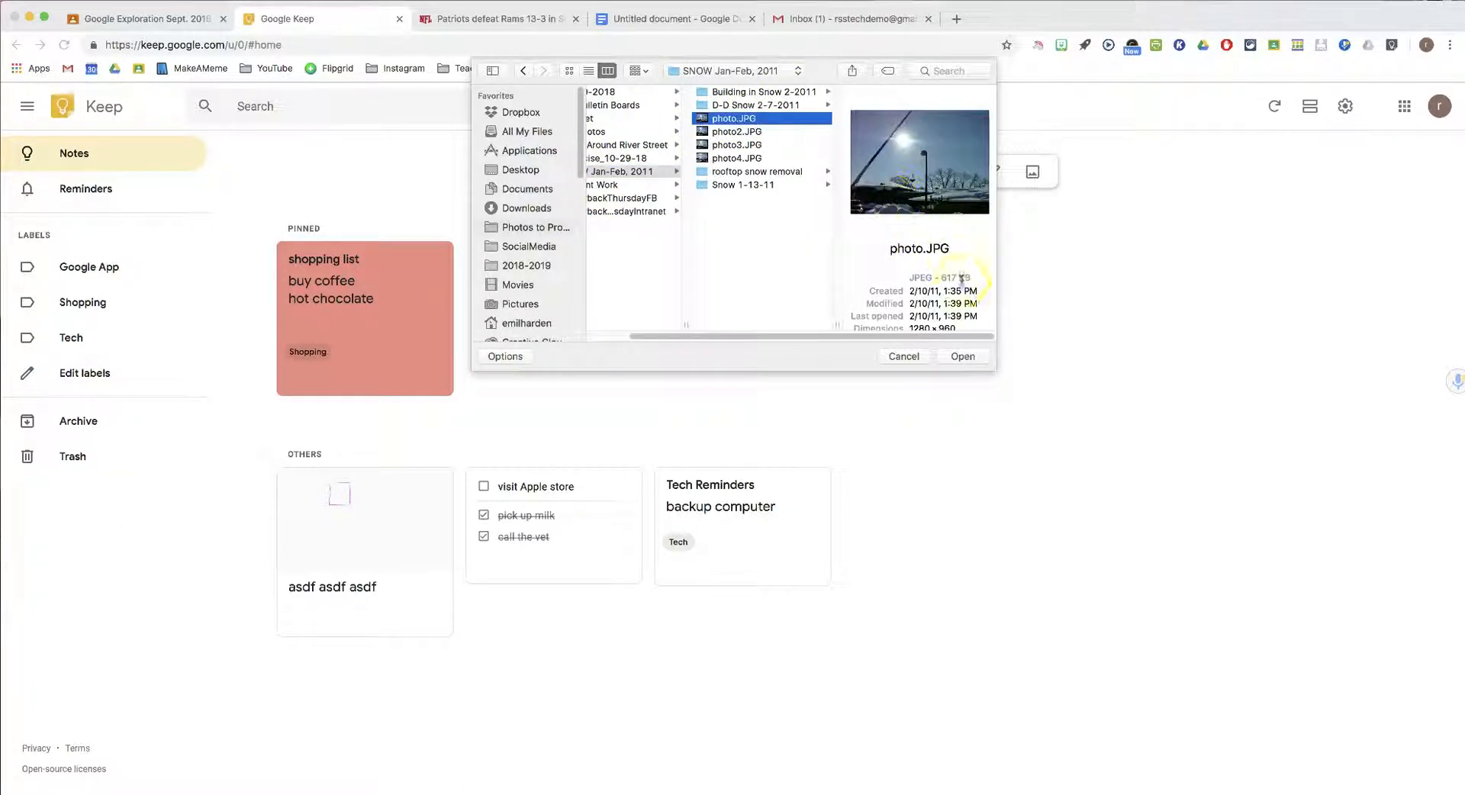
{"action": "left_click", "coordinate": [962, 355]}
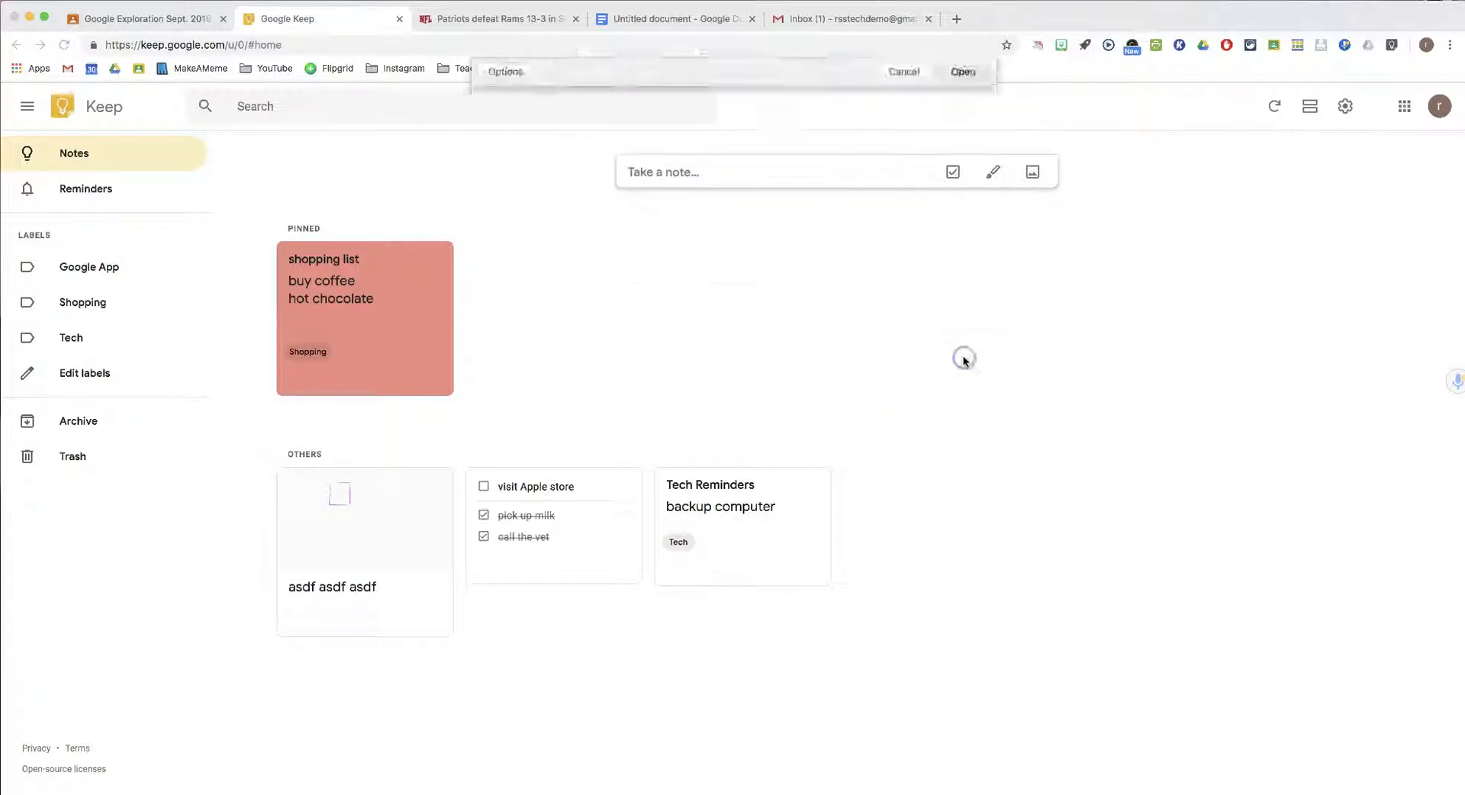
{"action": "left_click", "coordinate": [973, 365]}
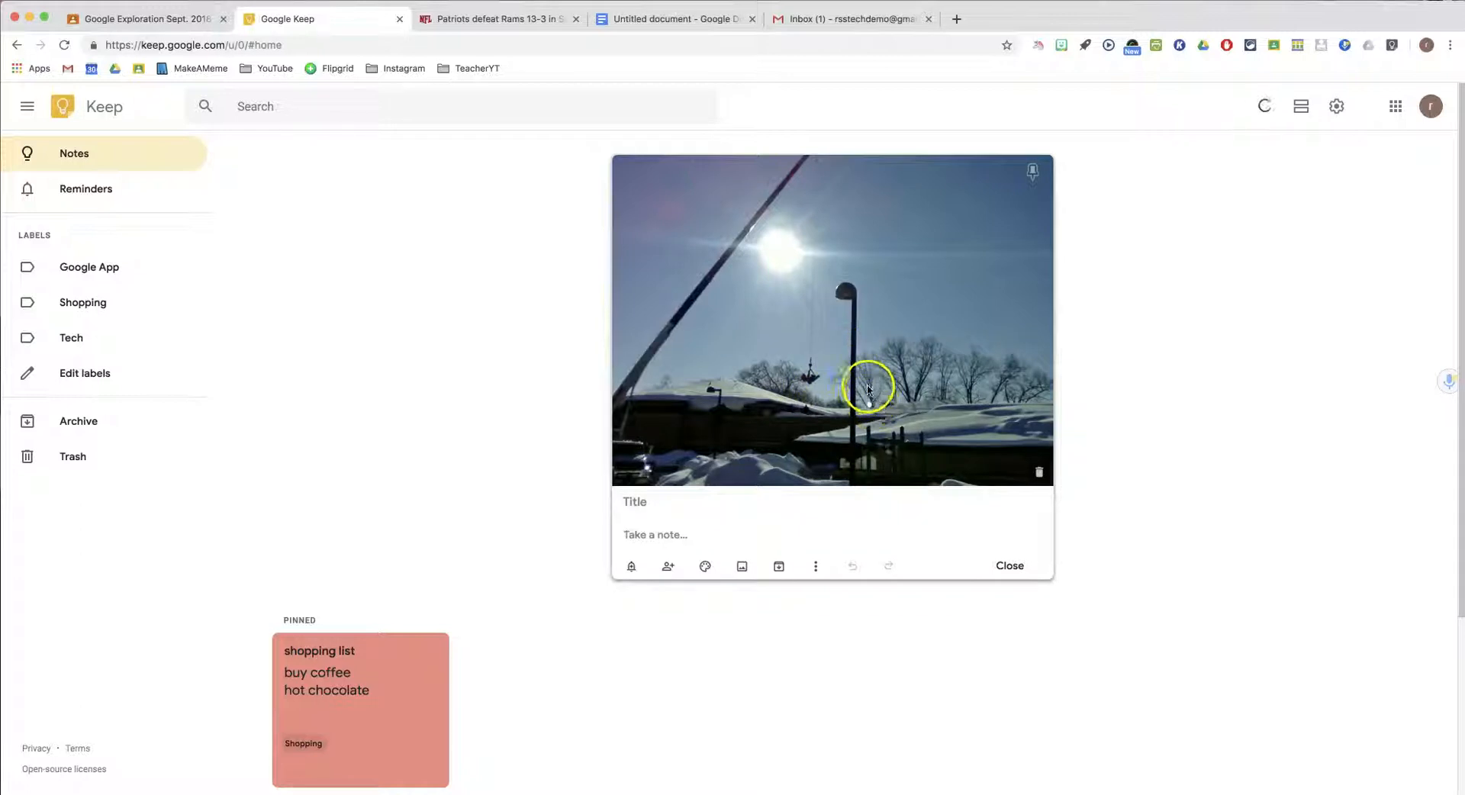
Step: Add the text "aksdjfh alskjdfh laksdfhj" below the photo and close the image note
{"action": "left_click", "coordinate": [669, 534]}
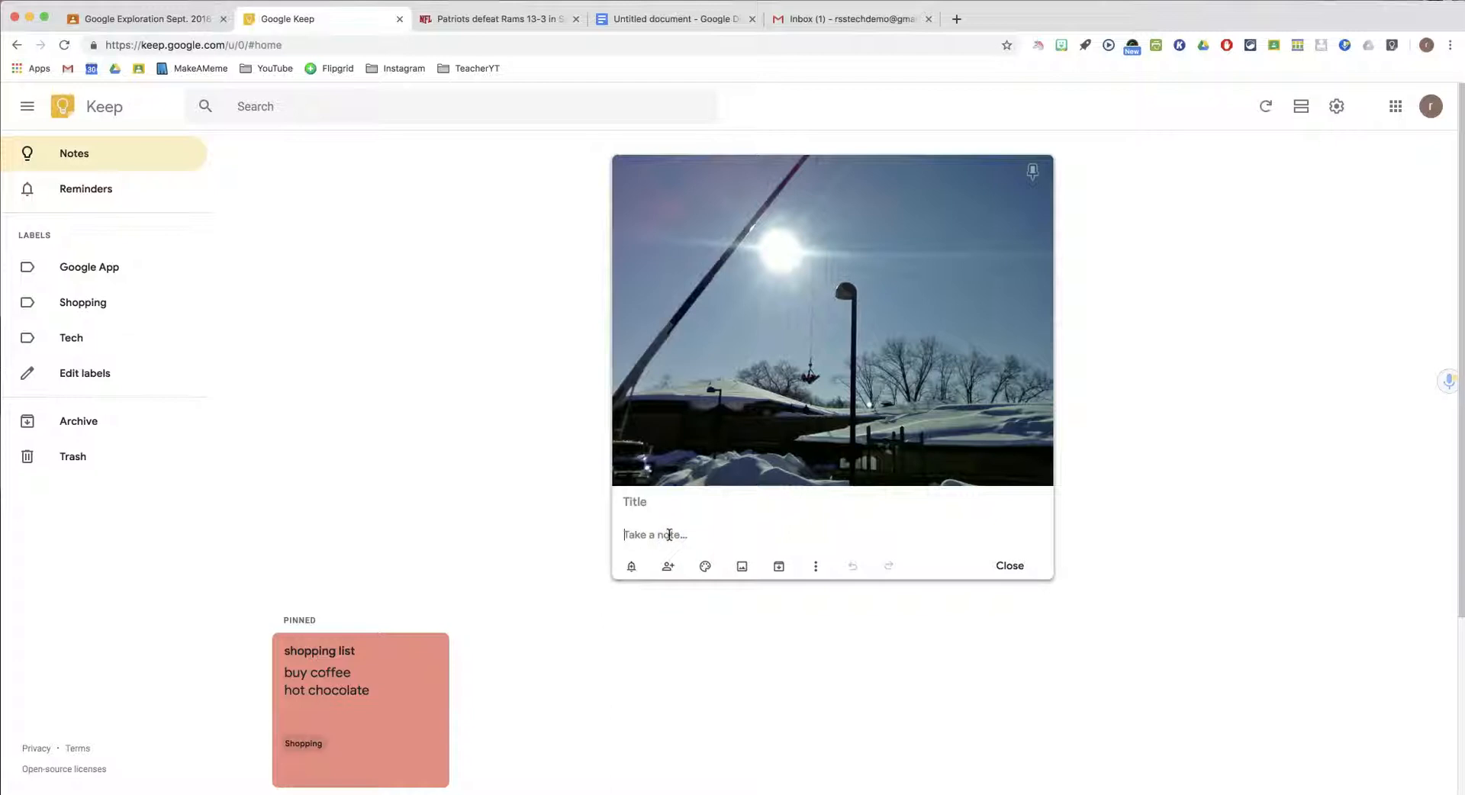
{"action": "type", "text": "aksdjfh alskjdfh laksdfhj"}
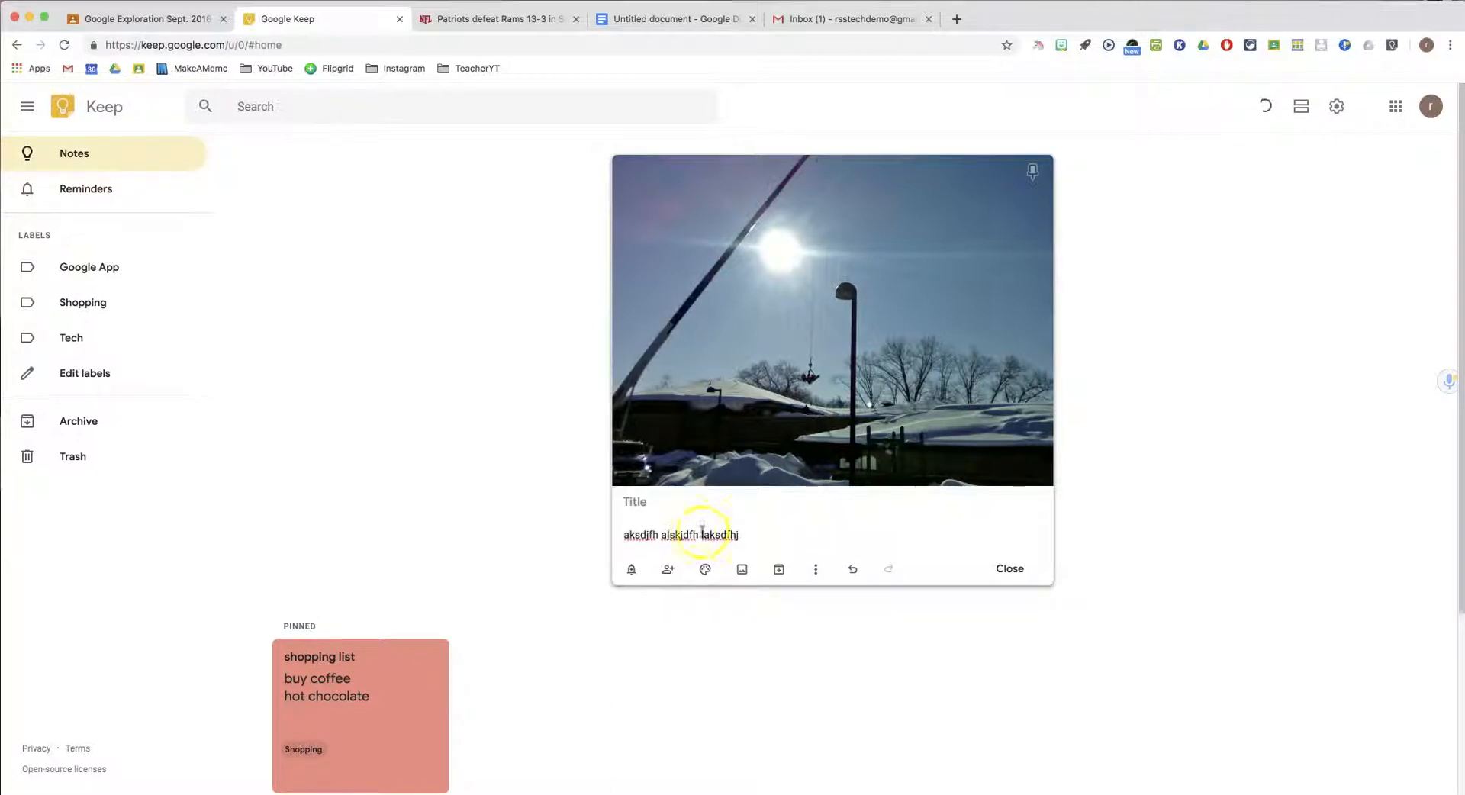
{"action": "left_click", "coordinate": [1000, 568]}
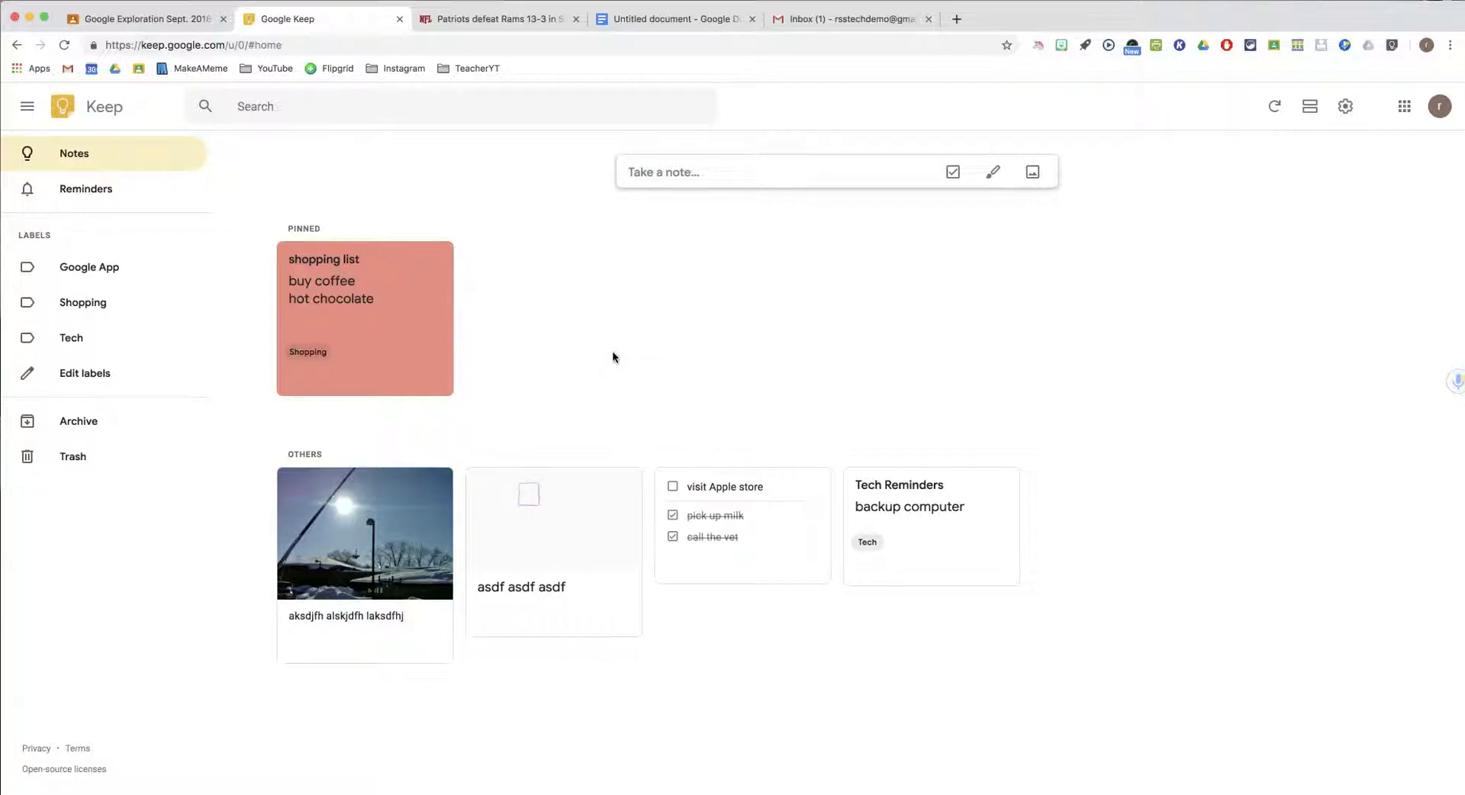
Step: Switch to the untitled Google Docs document and delete all text and the image below the "Patriots versus Rams" heading
{"action": "left_click", "coordinate": [492, 22]}
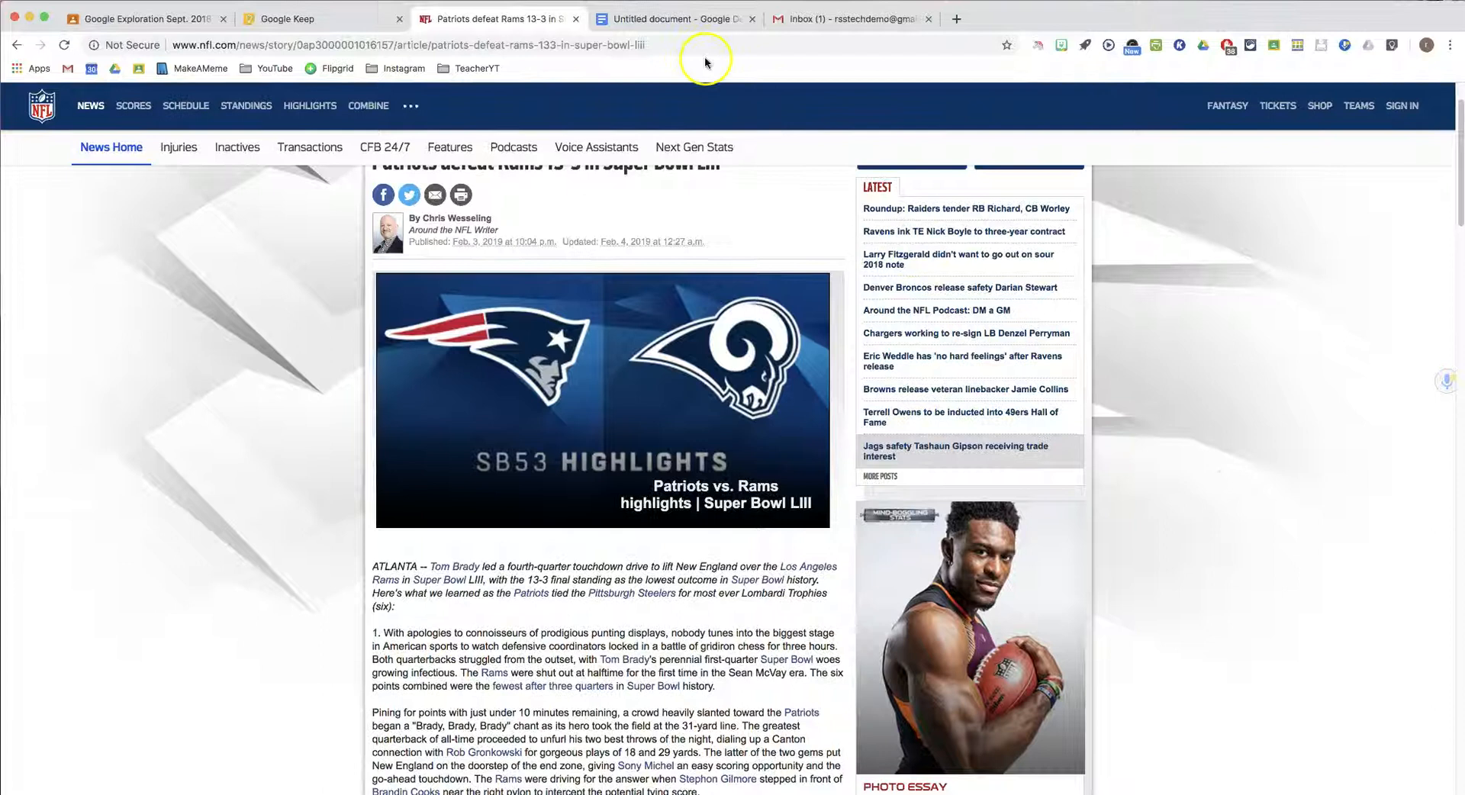
{"action": "left_click", "coordinate": [671, 19]}
{"action": "left_click_drag", "start_coordinate": [598, 592], "coordinate": [431, 341]}
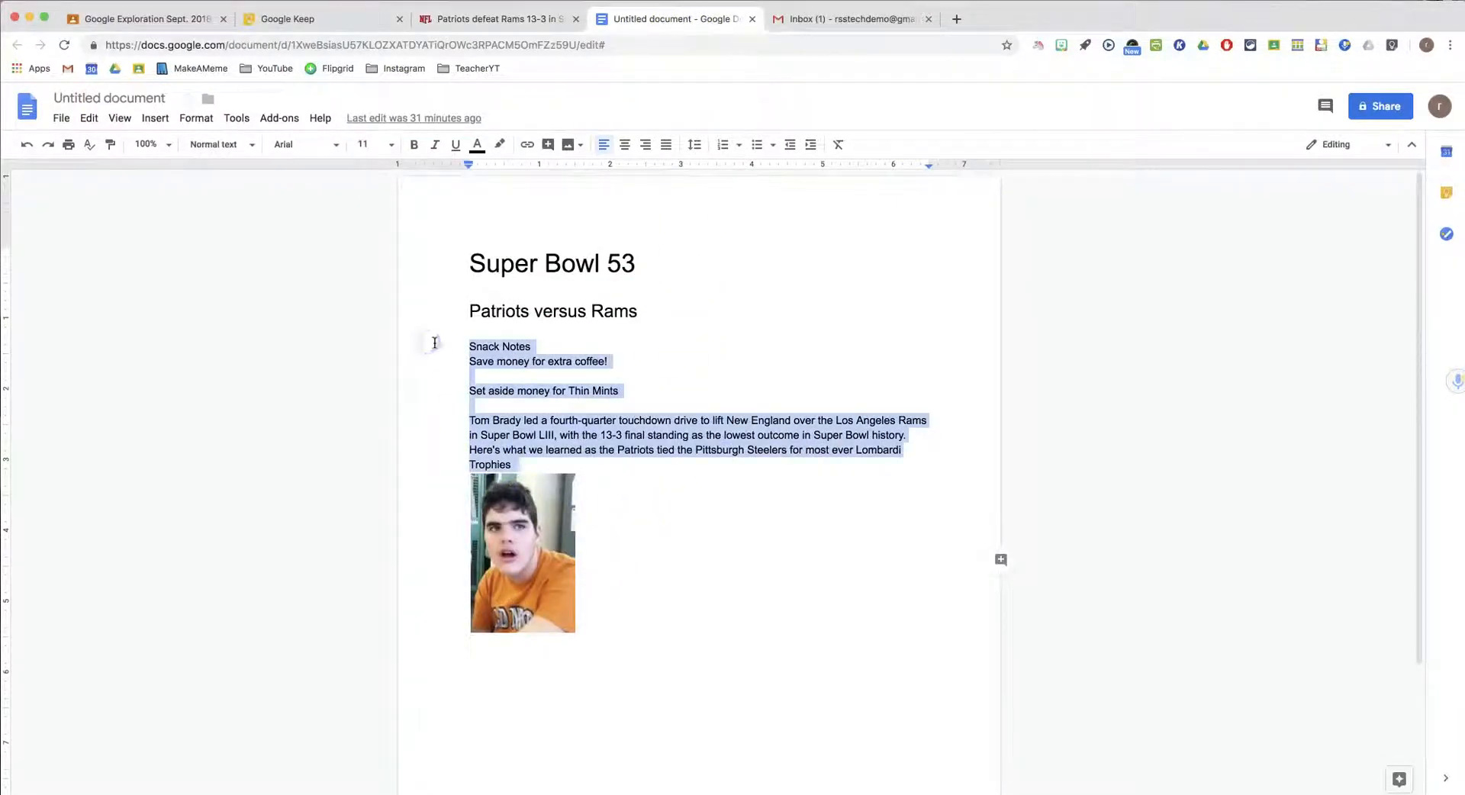
{"action": "key", "text": "BackSpace"}
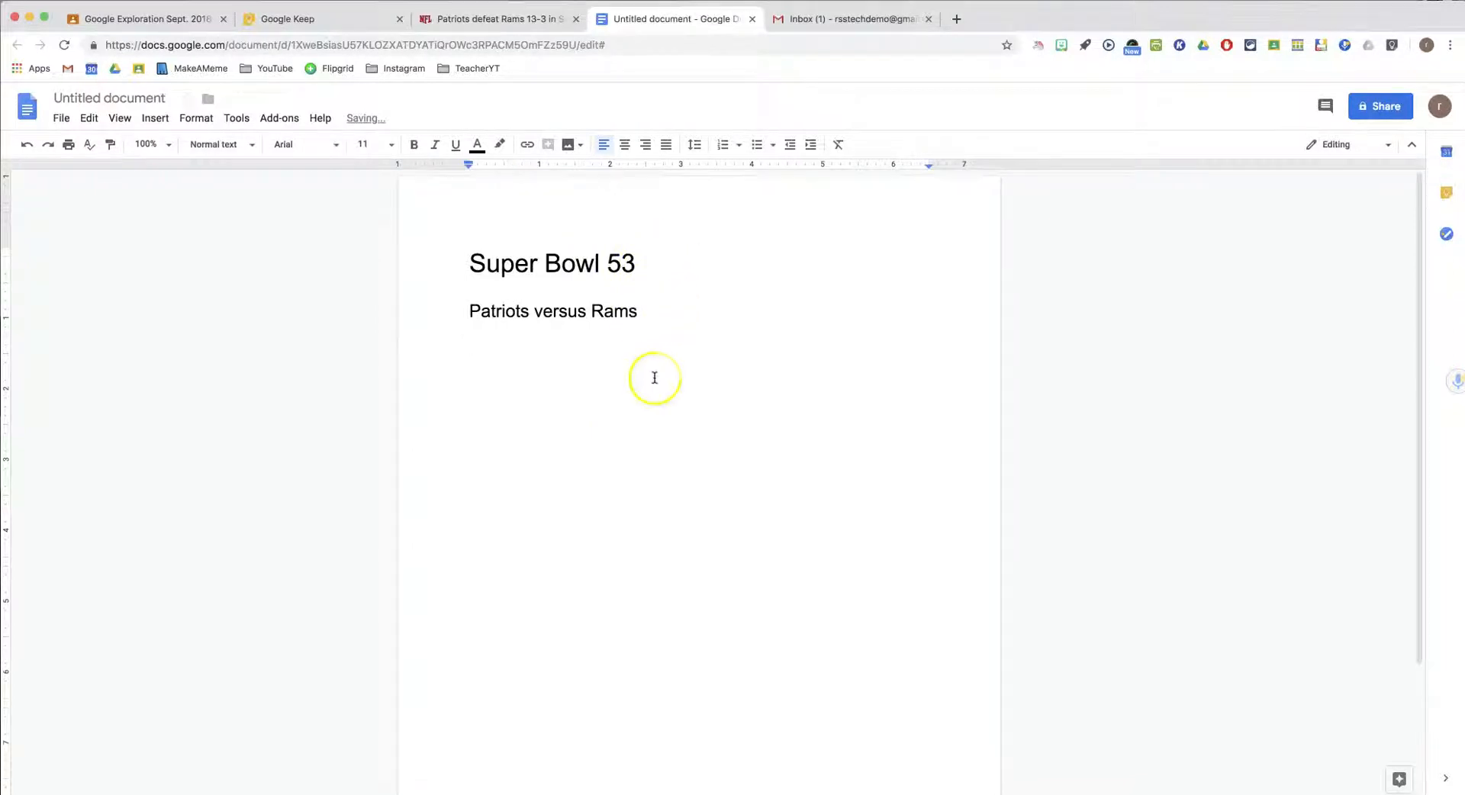
Step: Save the NFL article's opening sentence, from "Tom Brady led" to "Super Bowl history", as a note with the Google Keep browser extension
{"action": "left_click", "coordinate": [493, 23]}
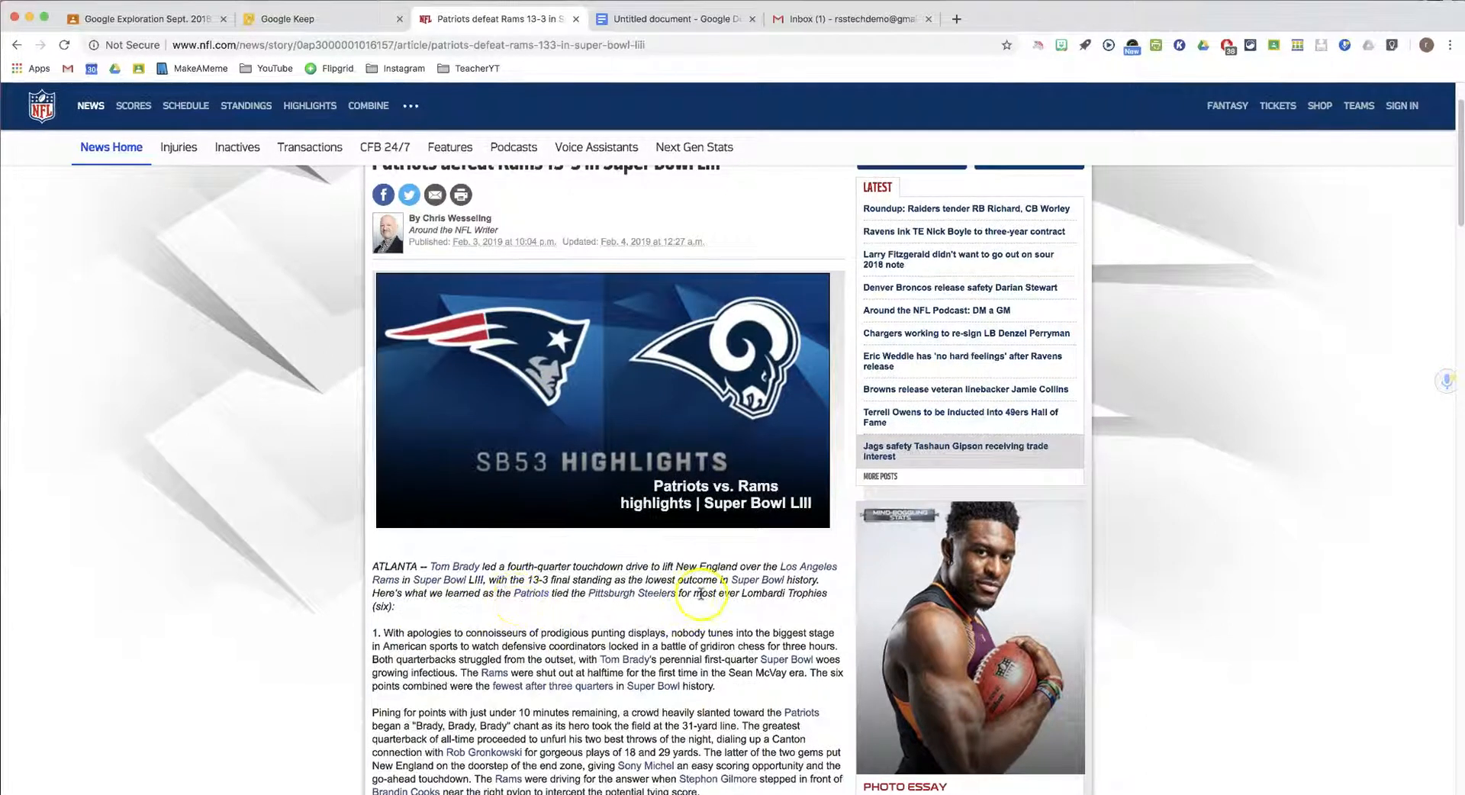
{"action": "left_click_drag", "start_coordinate": [818, 581], "coordinate": [429, 568]}
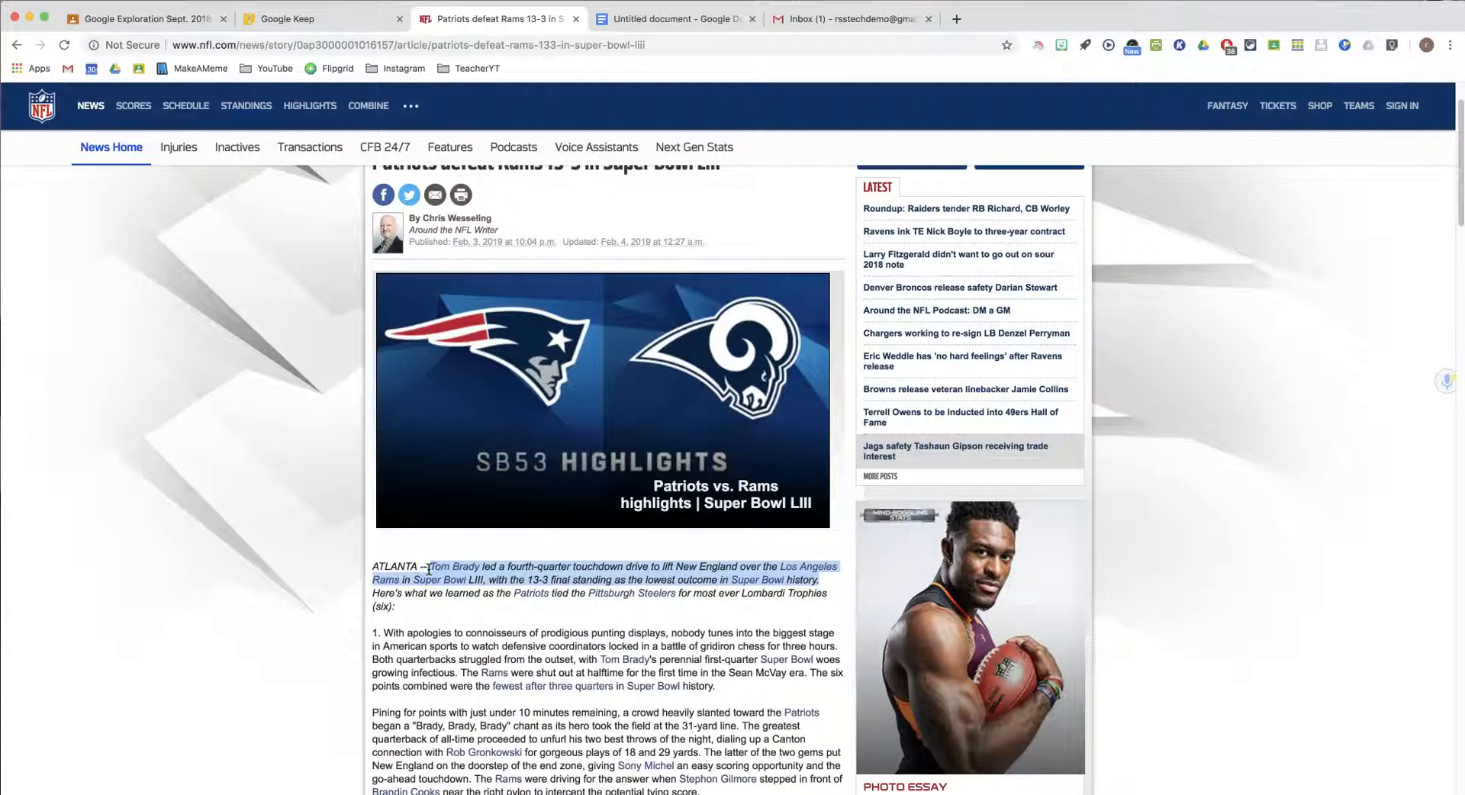
{"action": "left_click", "coordinate": [1135, 49]}
{"action": "left_click", "coordinate": [1390, 47]}
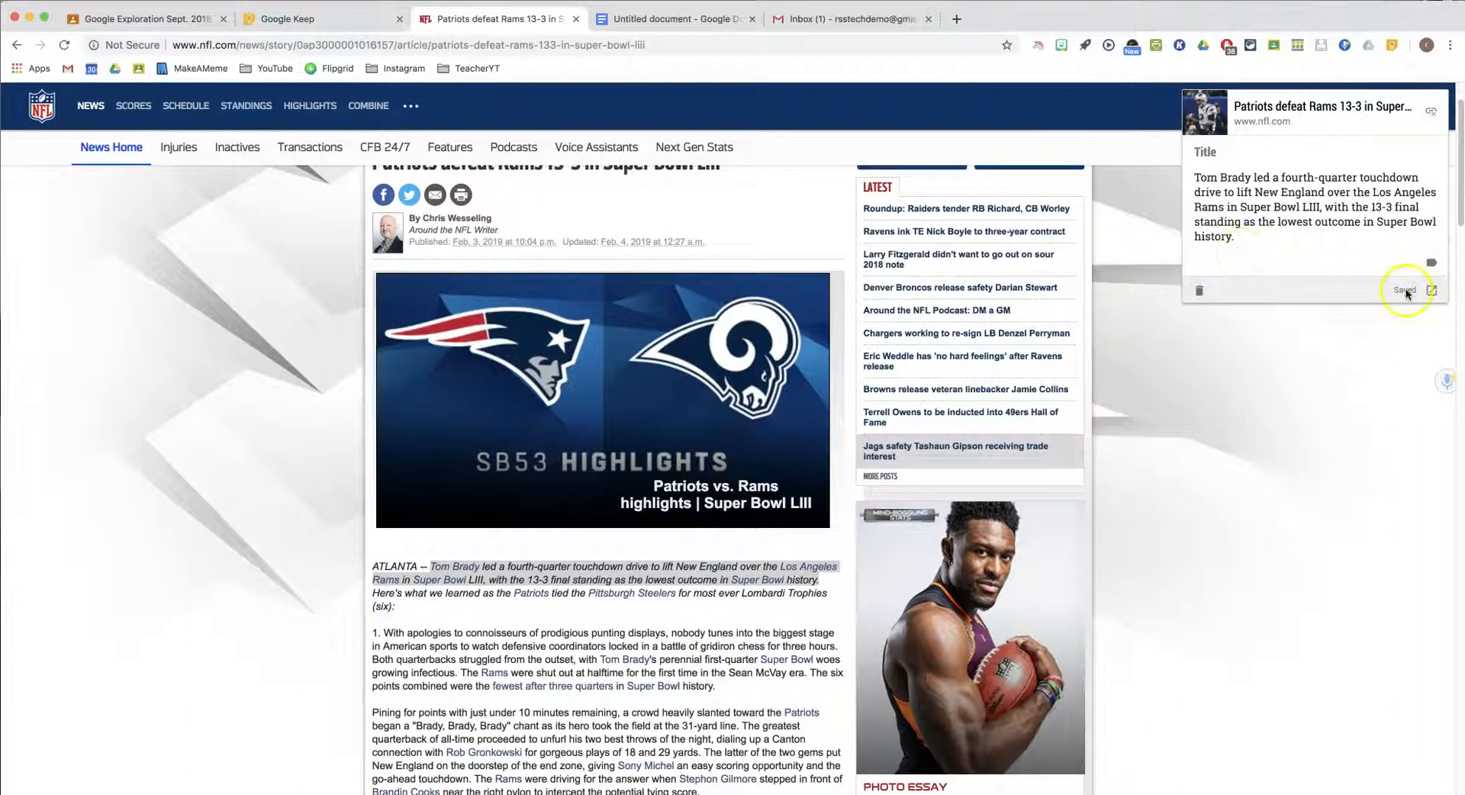
Step: Close the Keep extension's note and switch to Google Keep to check the saved NFL article note
{"action": "left_click", "coordinate": [1391, 333]}
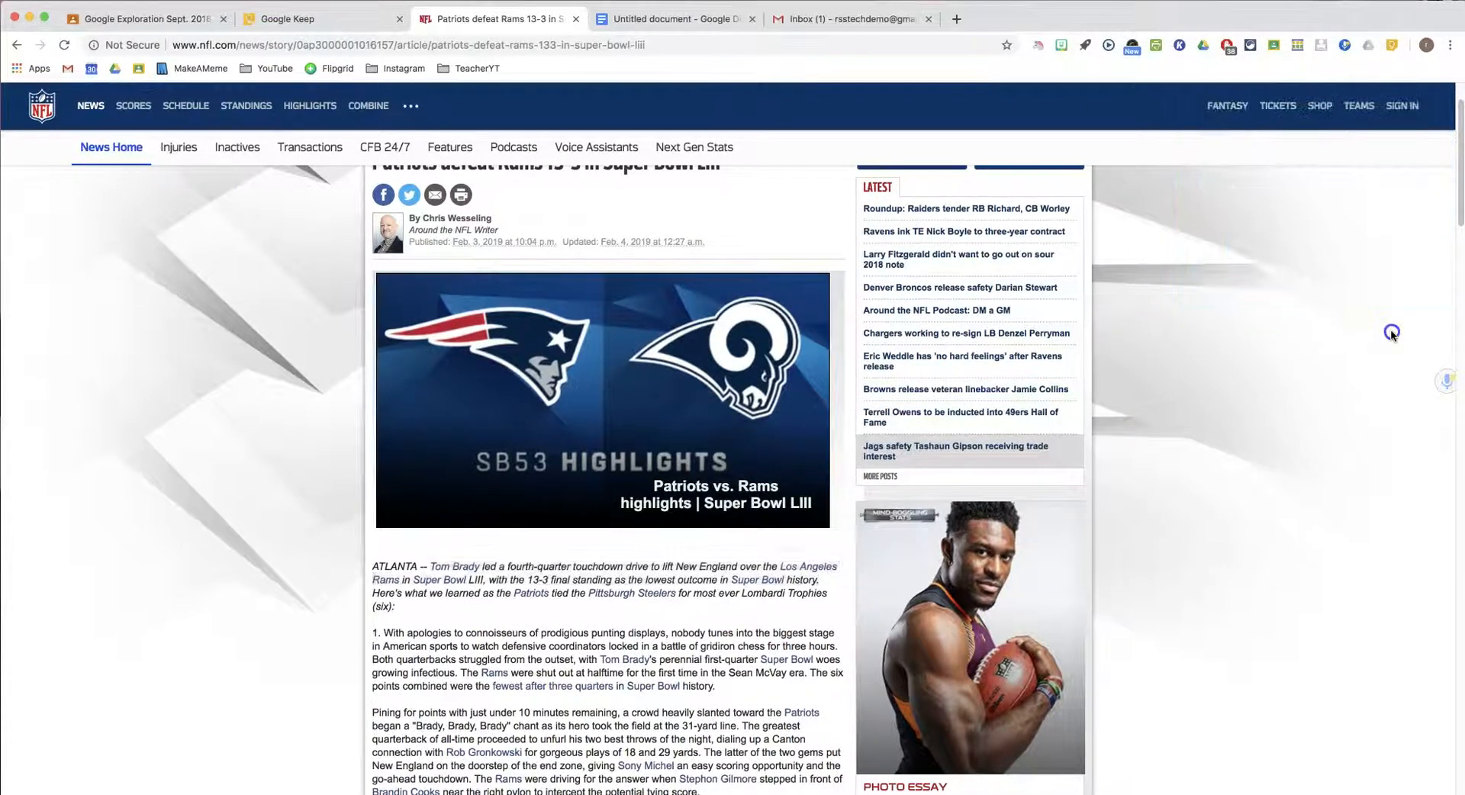
{"action": "left_click", "coordinate": [316, 22]}
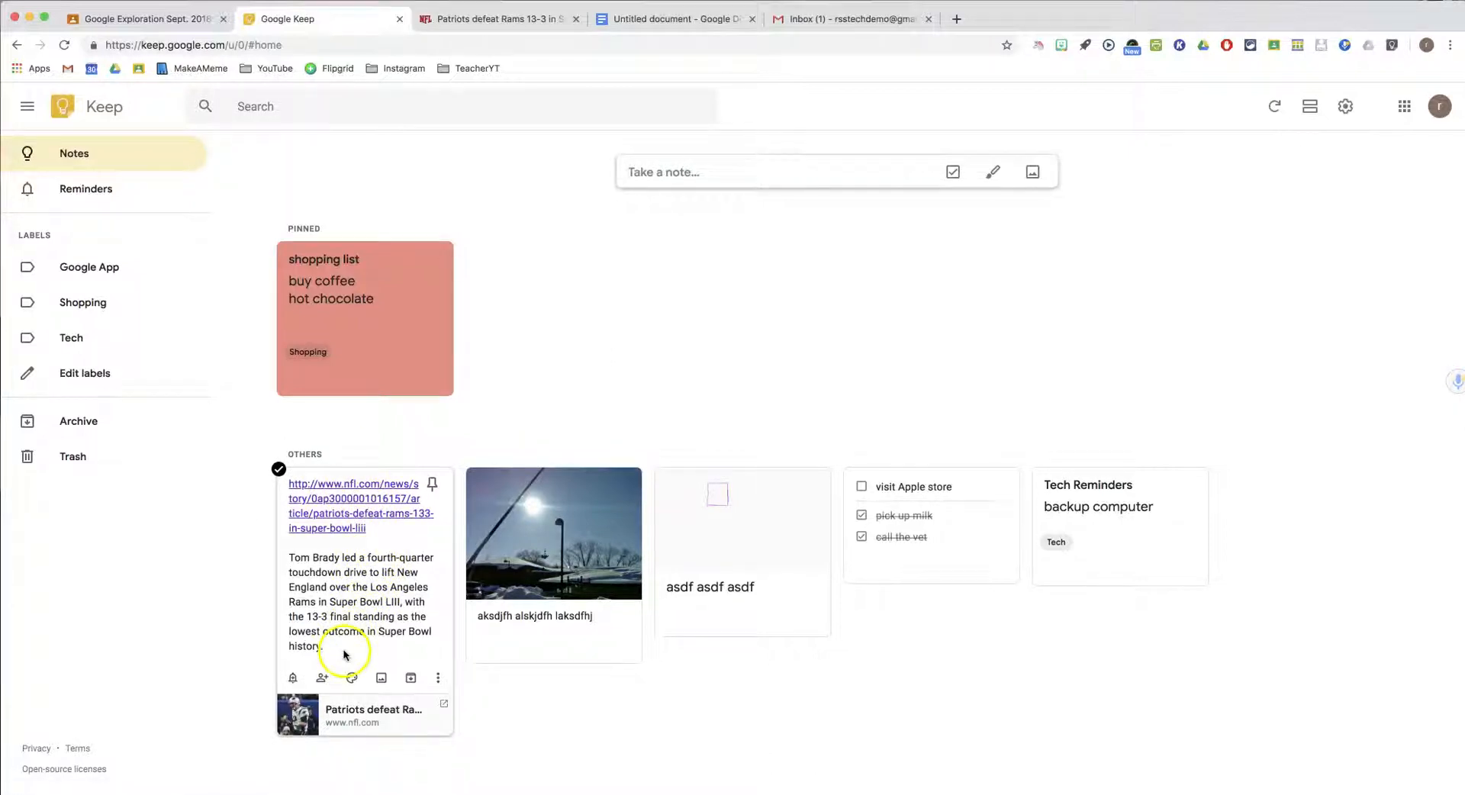
Step: Switch to the untitled Google Docs document and copy the "Tom Brady led" paragraph from its Keep note to below "Patriots versus Rams"
{"action": "left_click", "coordinate": [672, 19]}
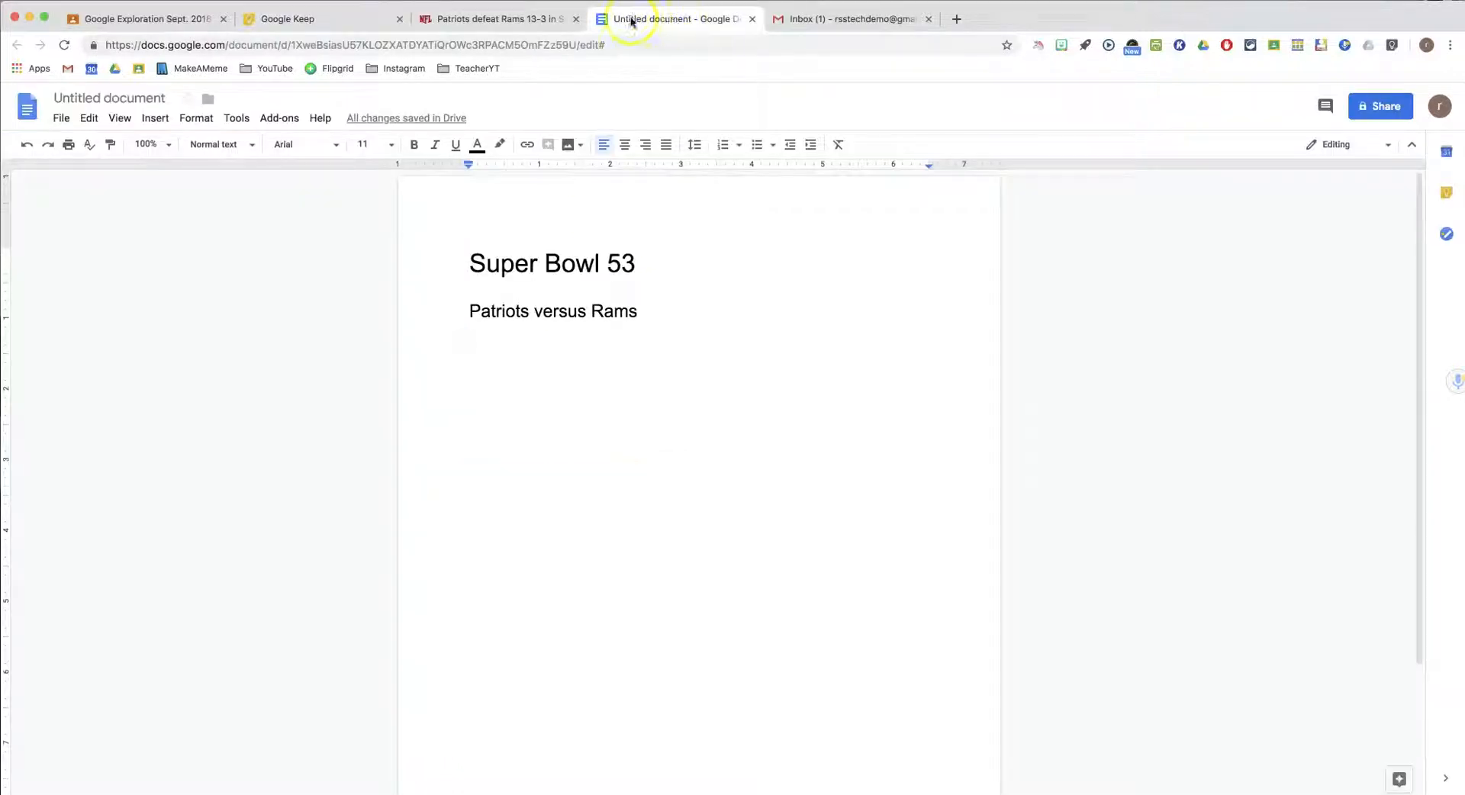
{"action": "left_click", "coordinate": [503, 19]}
{"action": "left_click", "coordinate": [634, 17]}
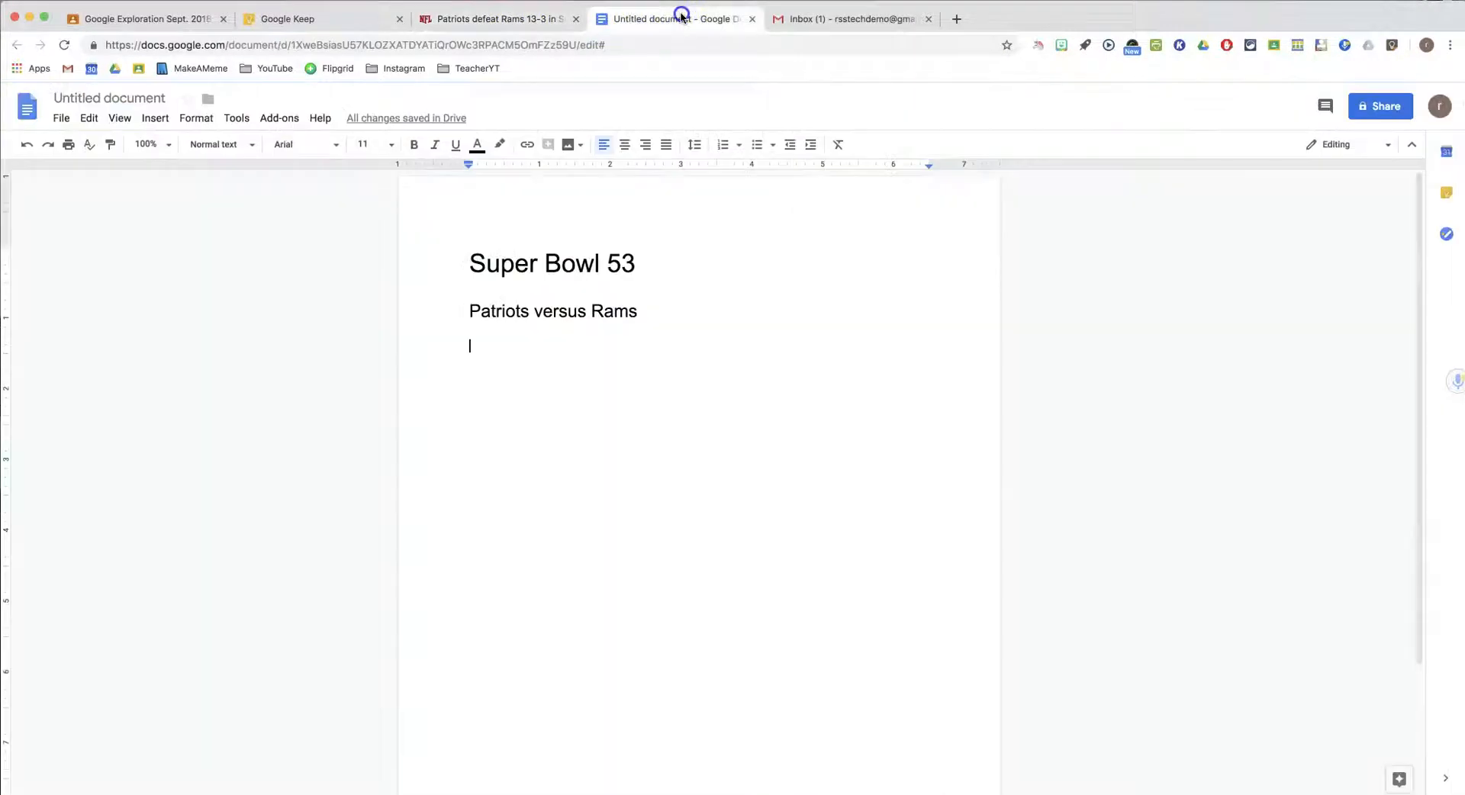
{"action": "left_click", "coordinate": [1448, 196]}
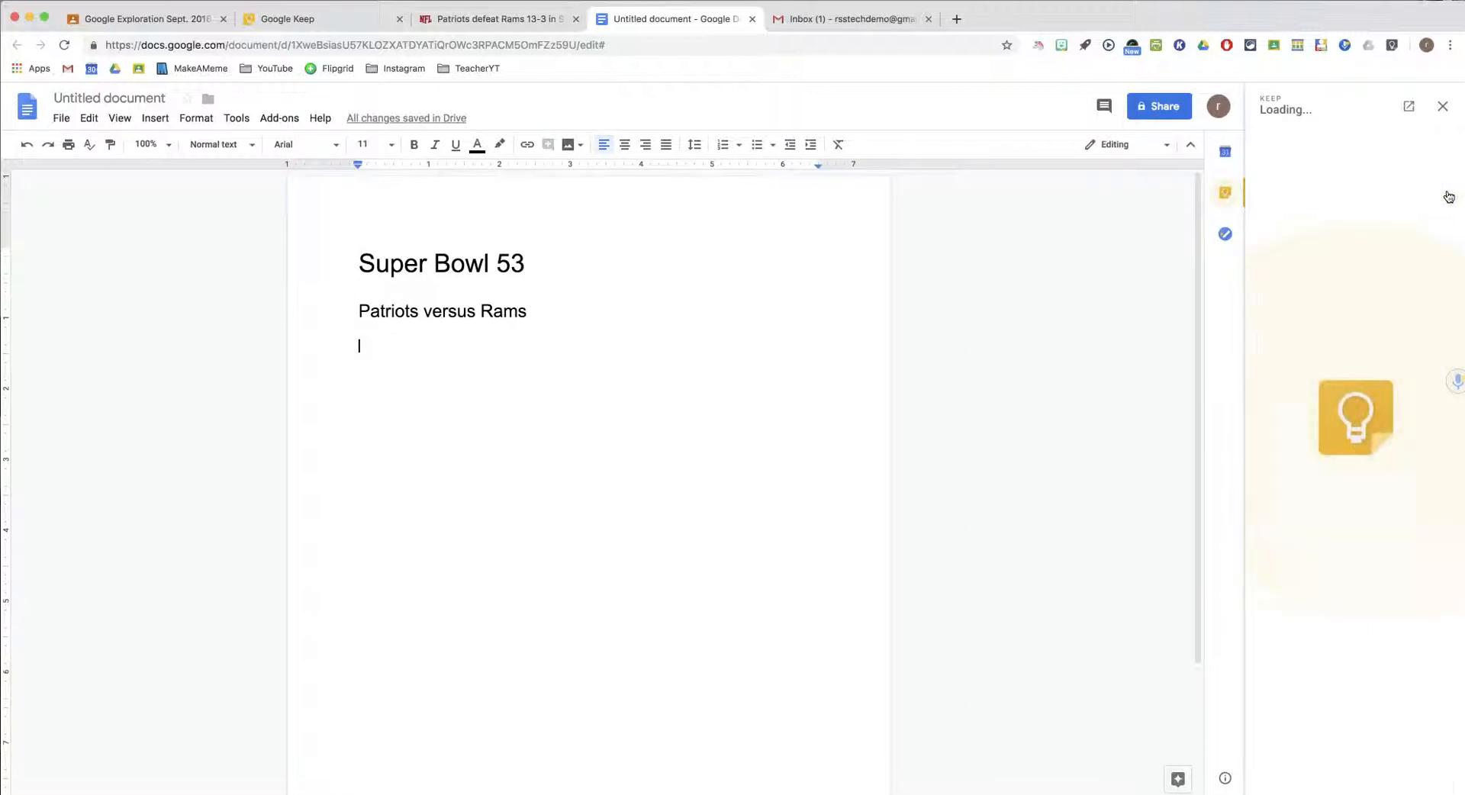
{"action": "left_click", "coordinate": [1358, 359]}
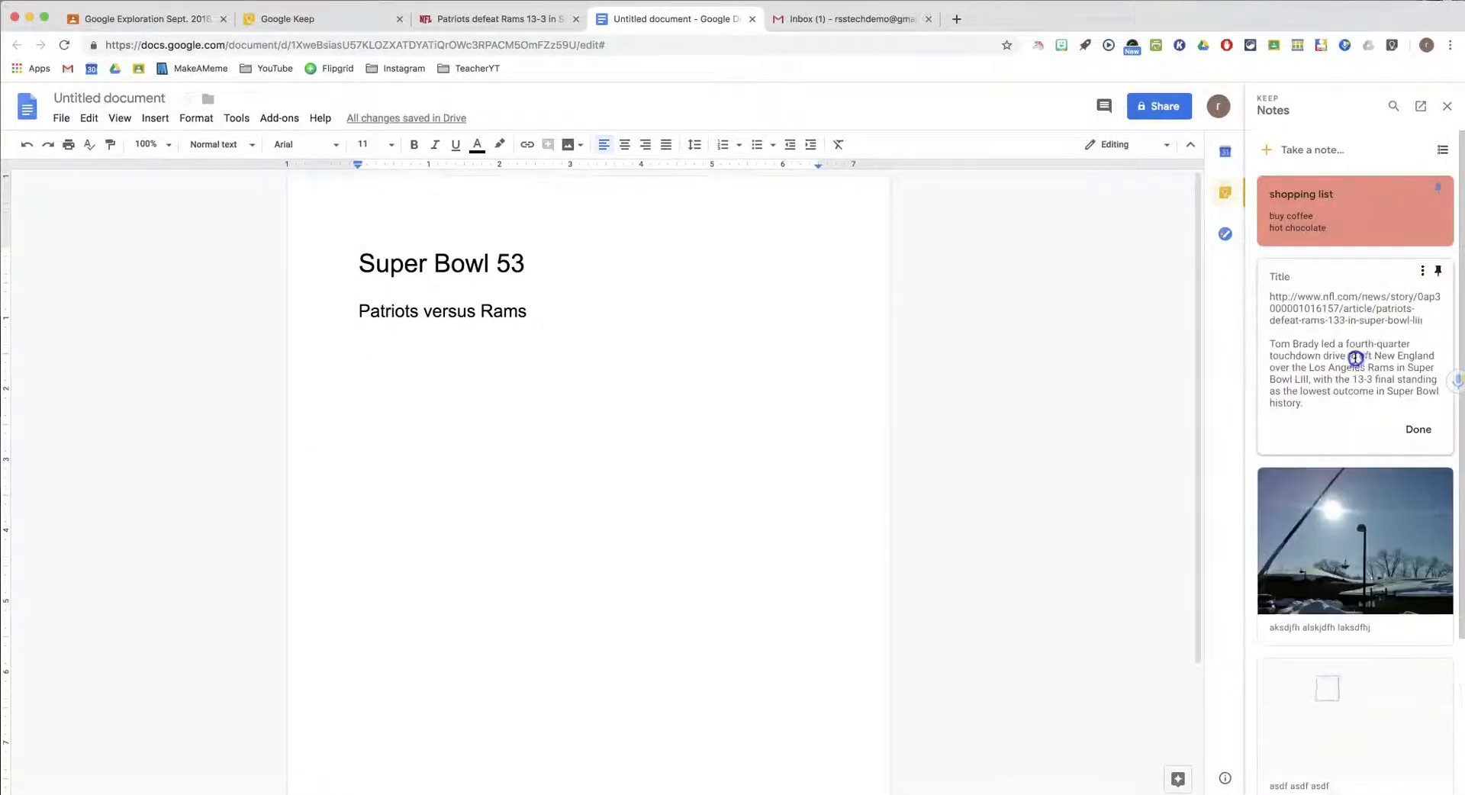
{"action": "triple_click", "coordinate": [1312, 380]}
{"action": "key", "text": "super+c"}
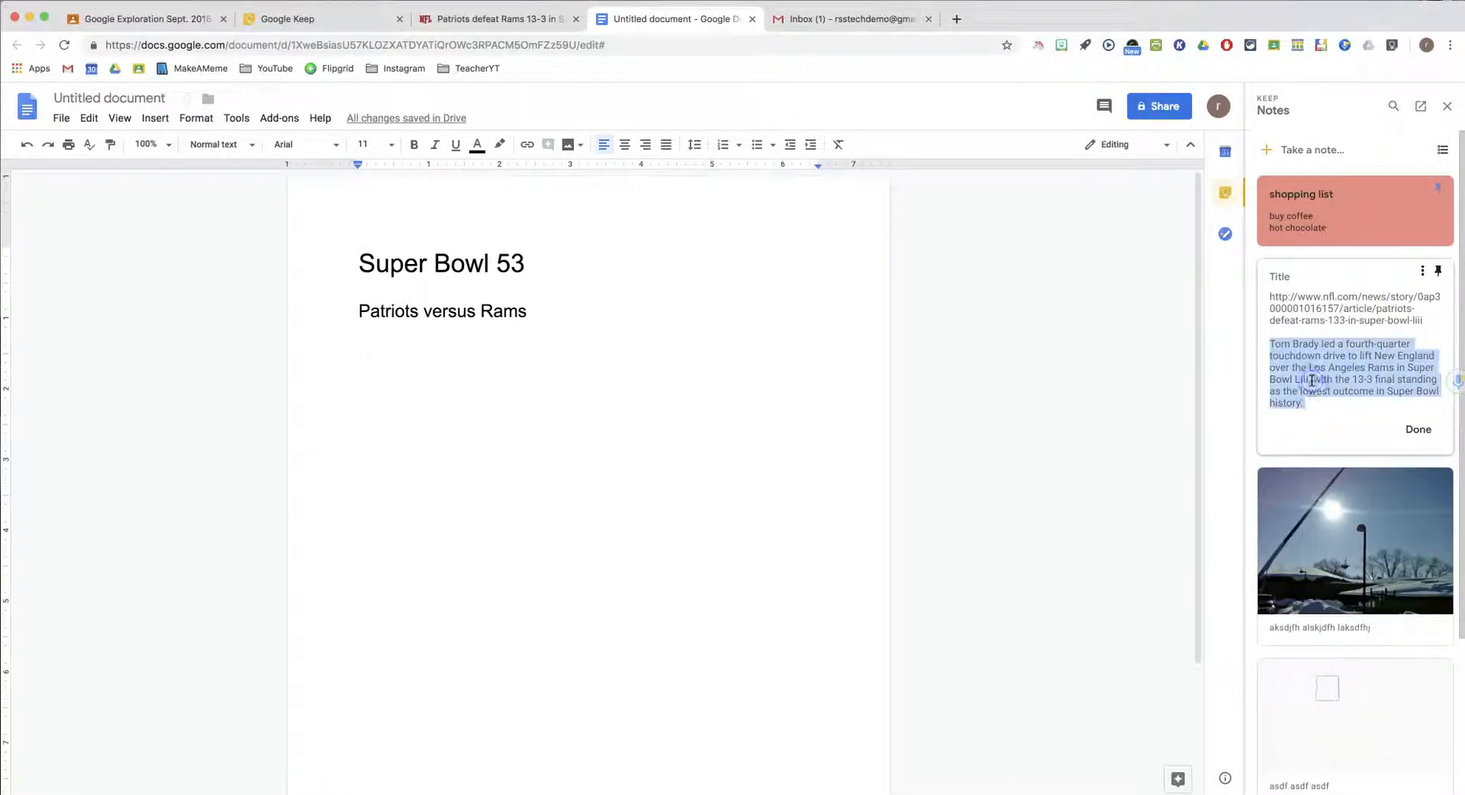
{"action": "left_click", "coordinate": [524, 390]}
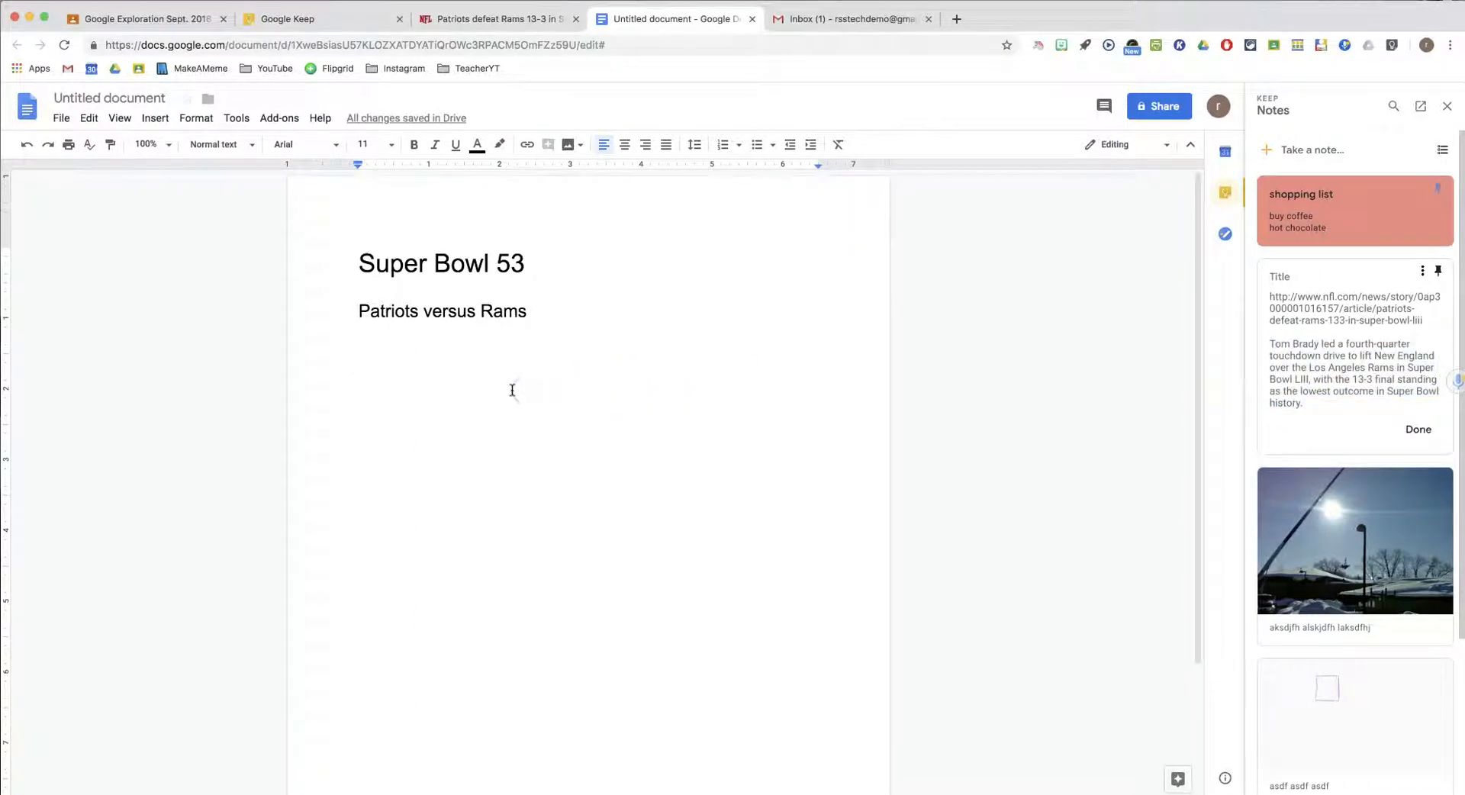
{"action": "key", "text": "super+v"}
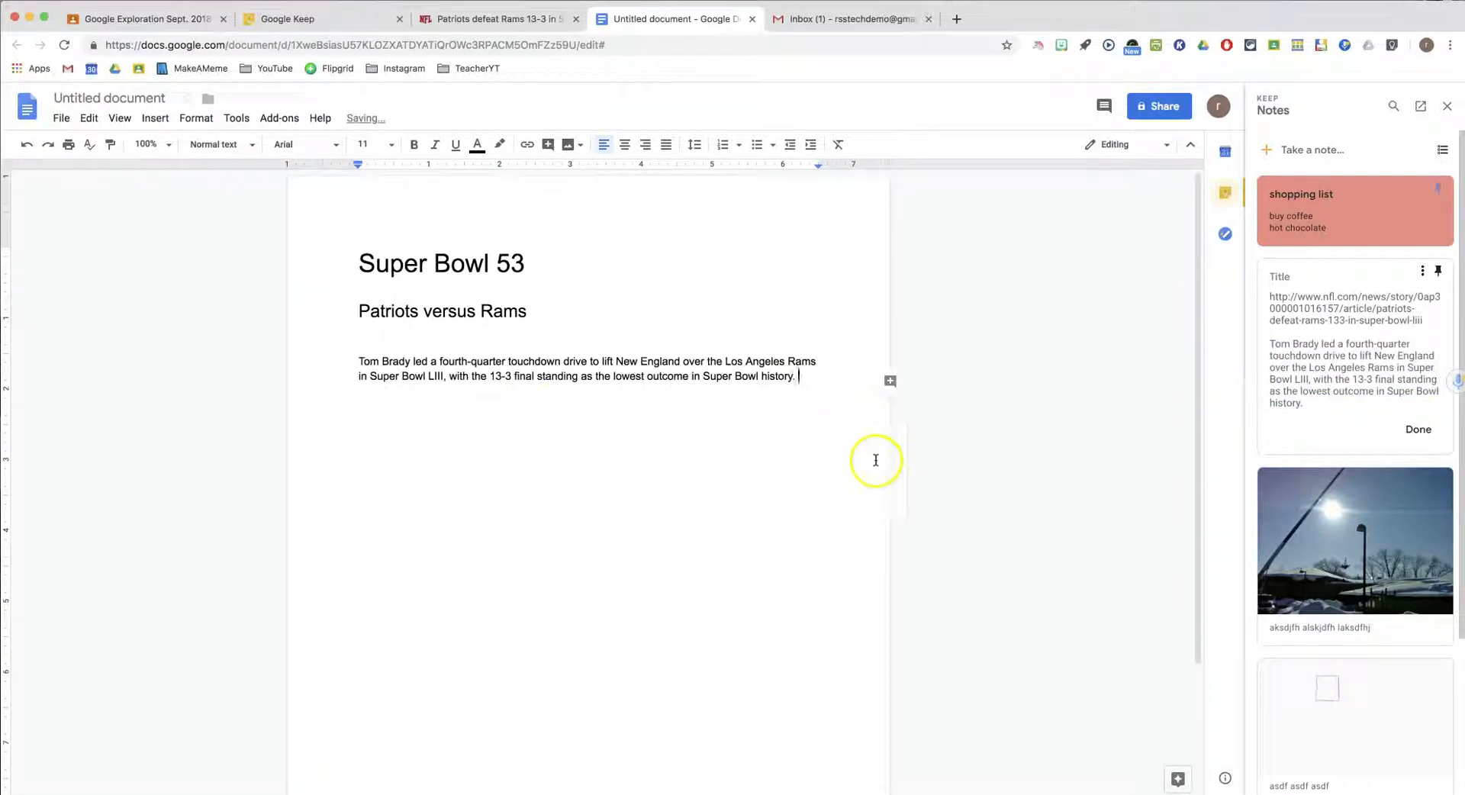
Step: Insert the whole shopping list note and the snow photo note from Keep into the document's pasted paragraph
{"action": "scroll", "coordinate": [873, 456], "scroll_direction": "down", "scroll_amount": 1}
{"action": "scroll", "coordinate": [873, 455], "scroll_direction": "down", "scroll_amount": 1}
{"action": "left_click_drag", "start_coordinate": [1301, 217], "coordinate": [461, 471]}
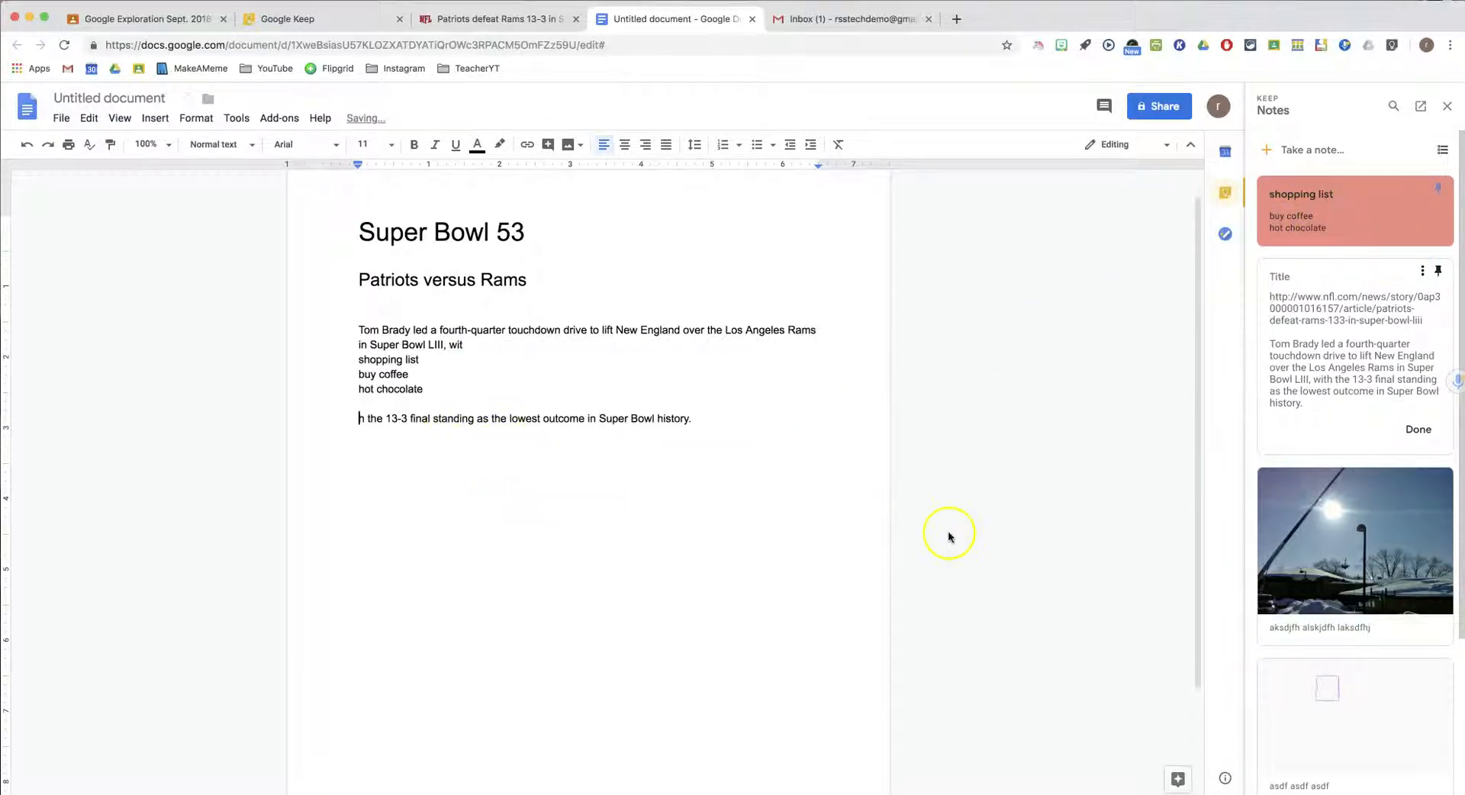
{"action": "left_click_drag", "start_coordinate": [1312, 534], "coordinate": [570, 597]}
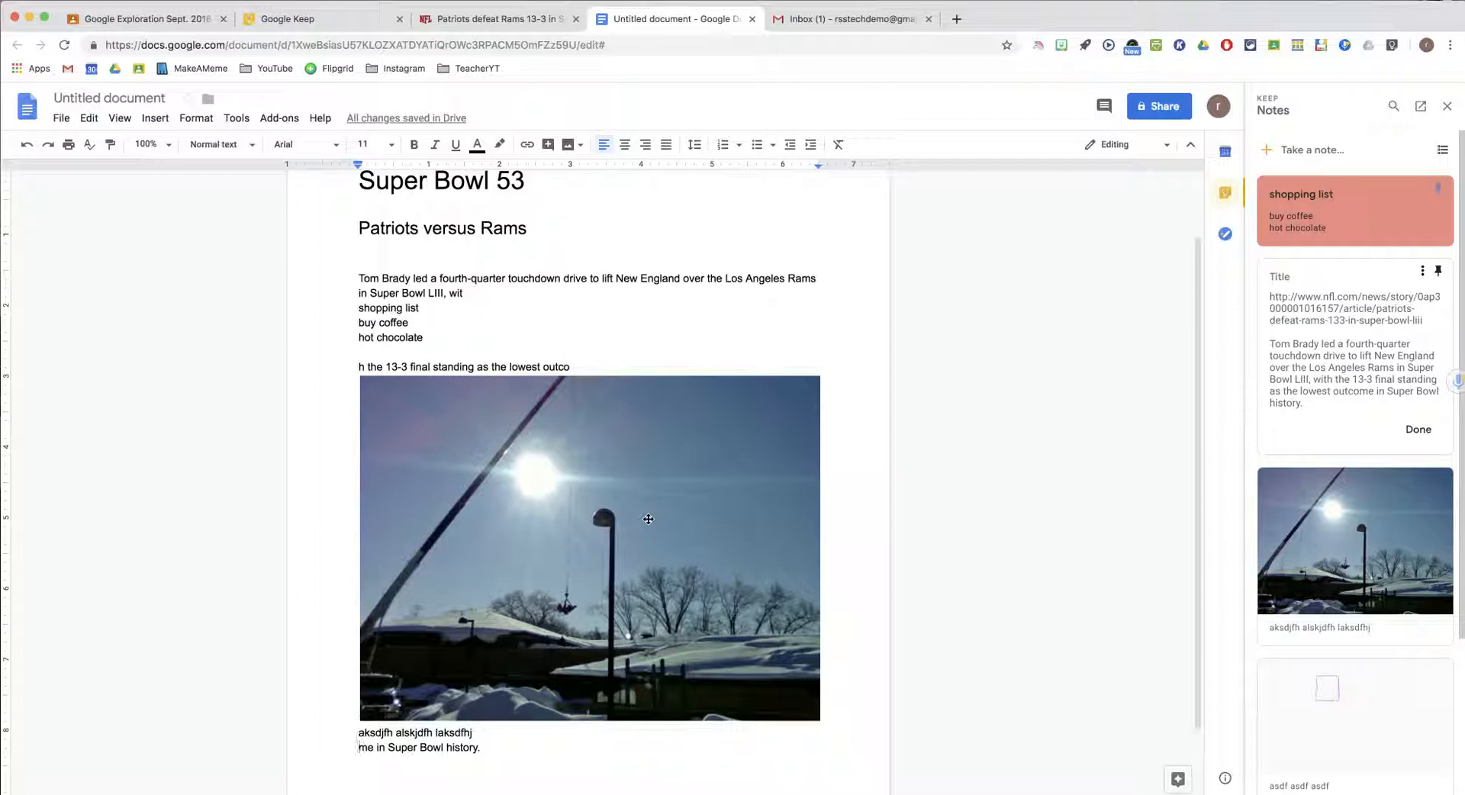
{"action": "scroll", "coordinate": [459, 377], "scroll_direction": "down", "scroll_amount": 2}
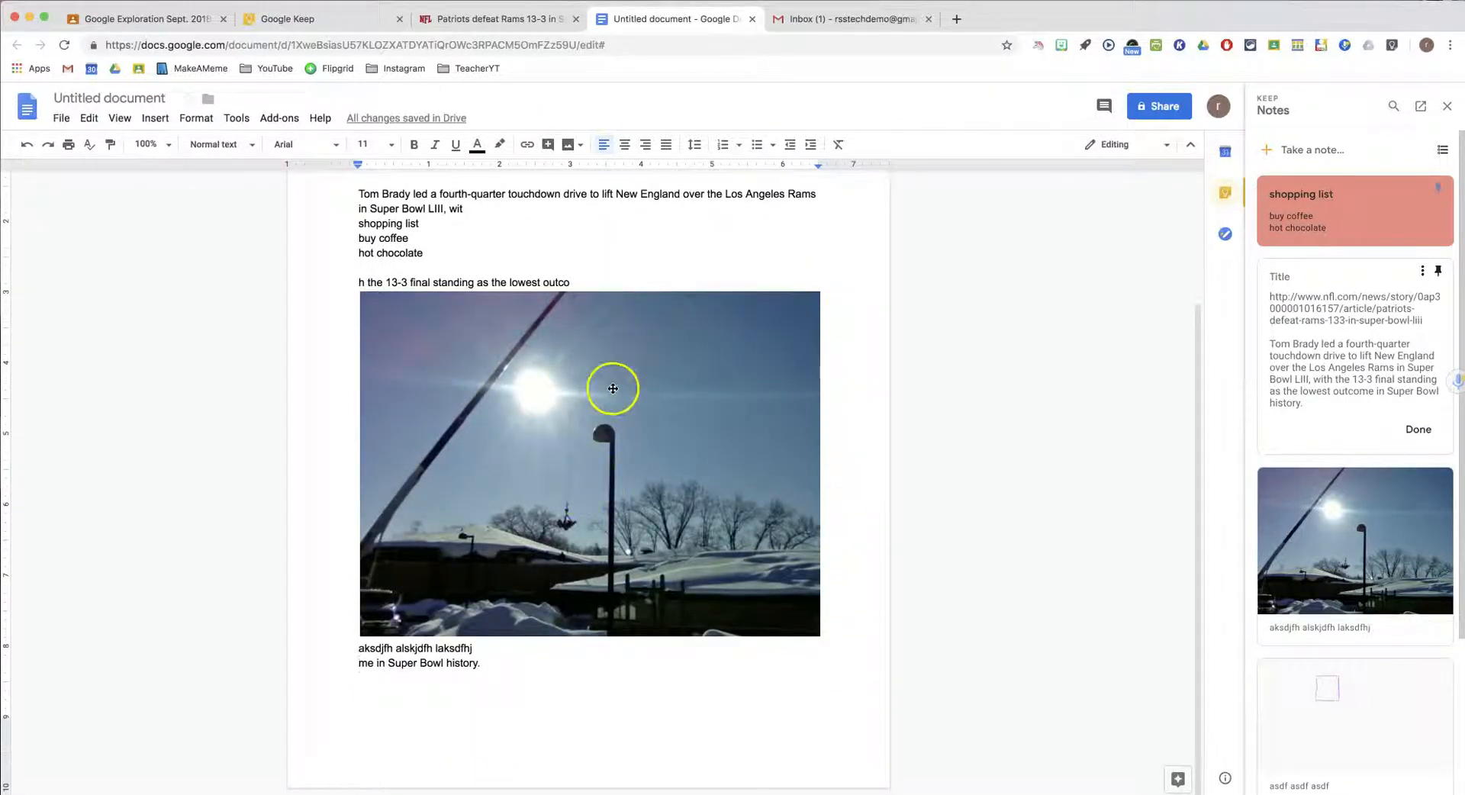
{"action": "scroll", "coordinate": [637, 242], "scroll_direction": "up", "scroll_amount": 4}
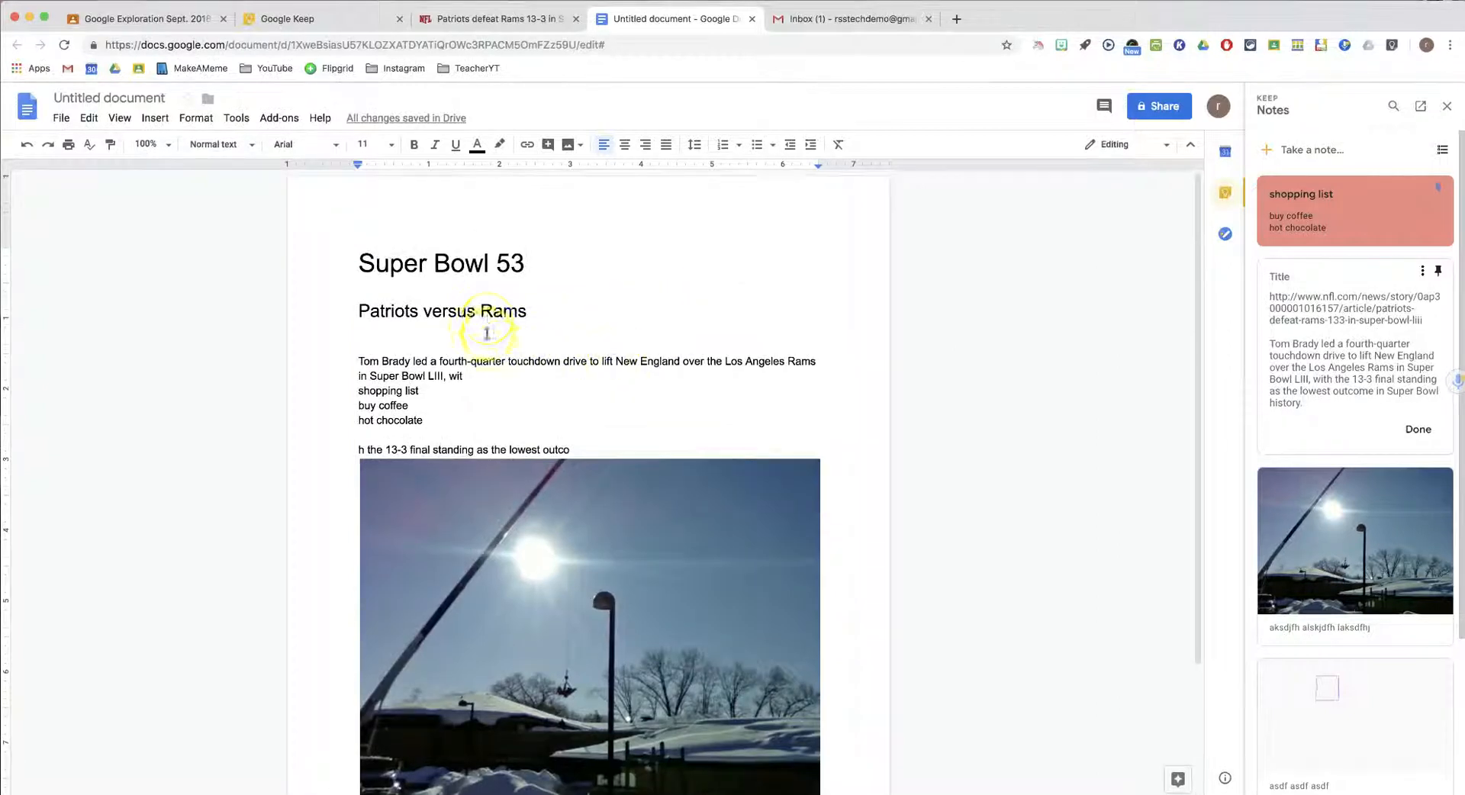
Step: Create a Keep note reading "coach" from within the document and finish it
{"action": "left_click", "coordinate": [1296, 149]}
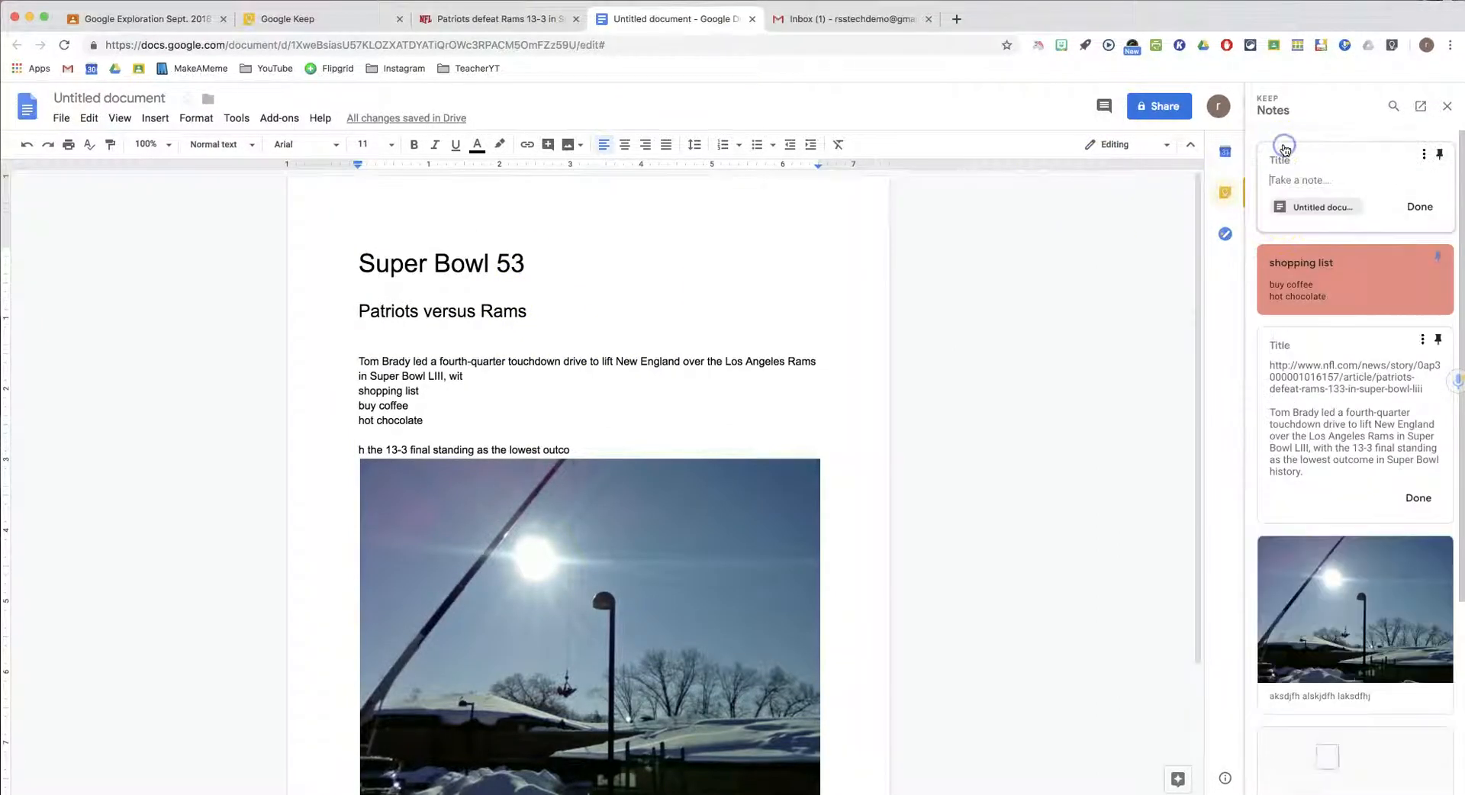
{"action": "left_click", "coordinate": [1332, 173]}
{"action": "type", "text": "coo"}
{"action": "left_click", "coordinate": [1425, 208]}
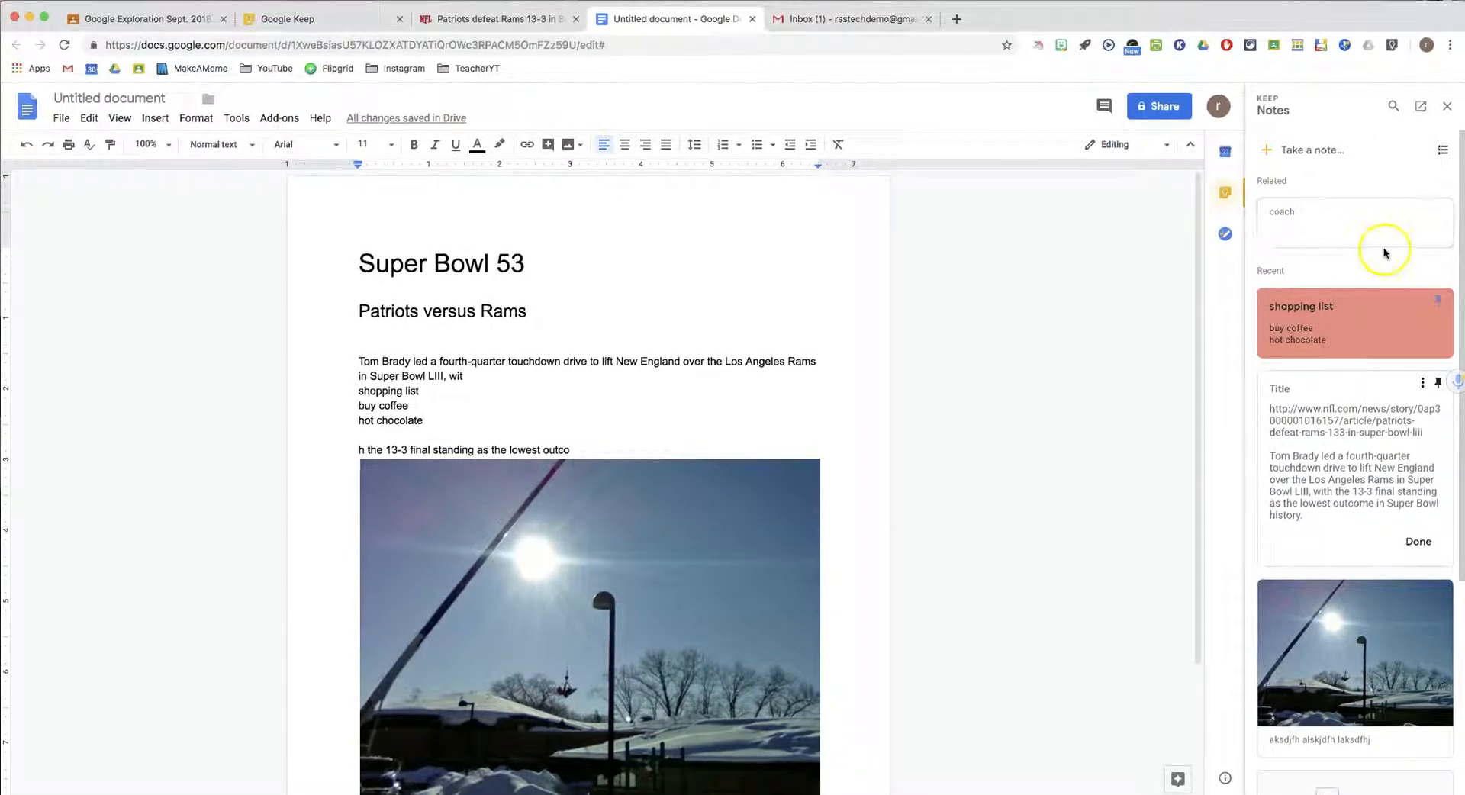
Step: Switch to Gmail, open the Google Photos account setup email and copy its "Welcome to Google Photos!" paragraph
{"action": "left_click", "coordinate": [843, 19]}
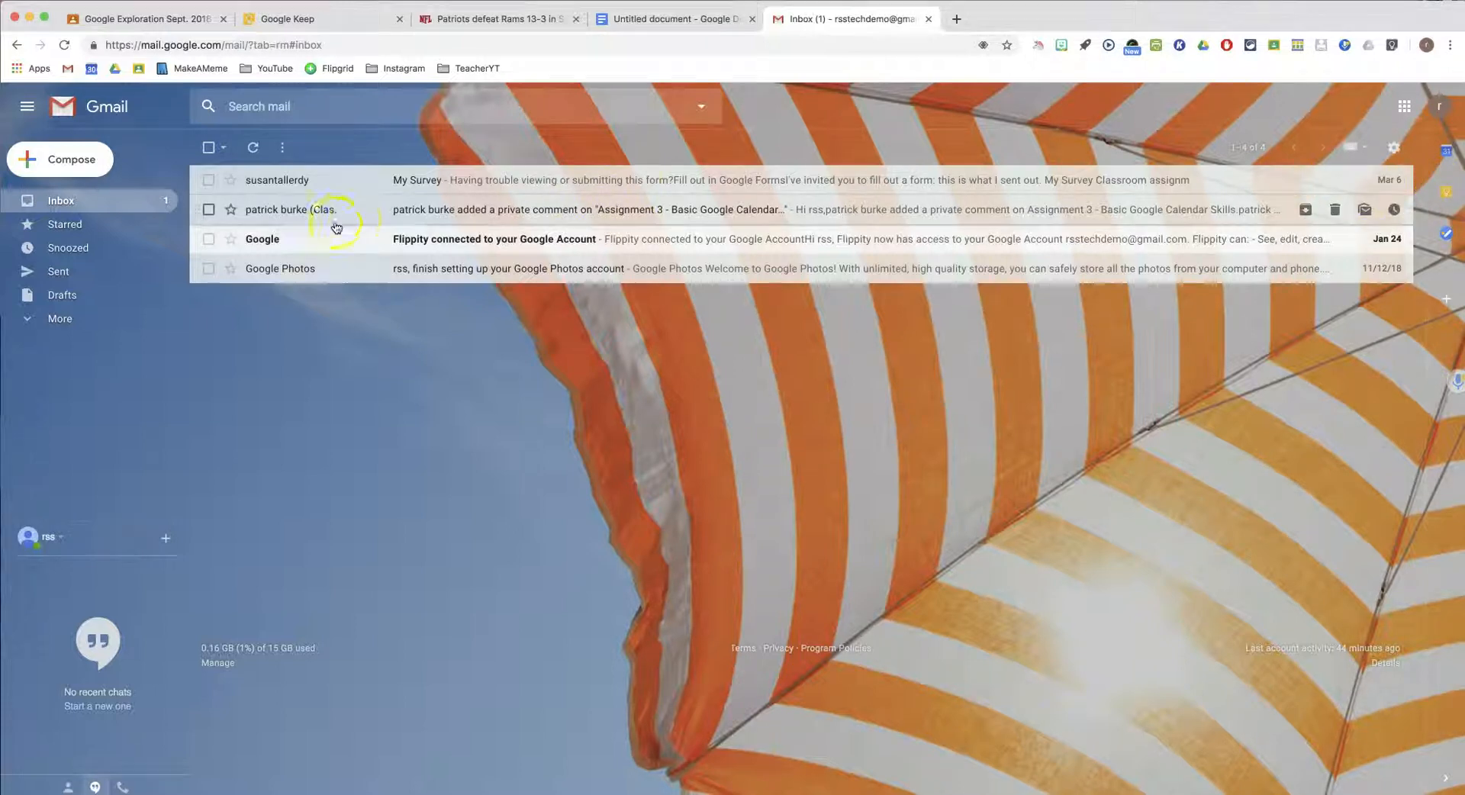
{"action": "left_click", "coordinate": [459, 273]}
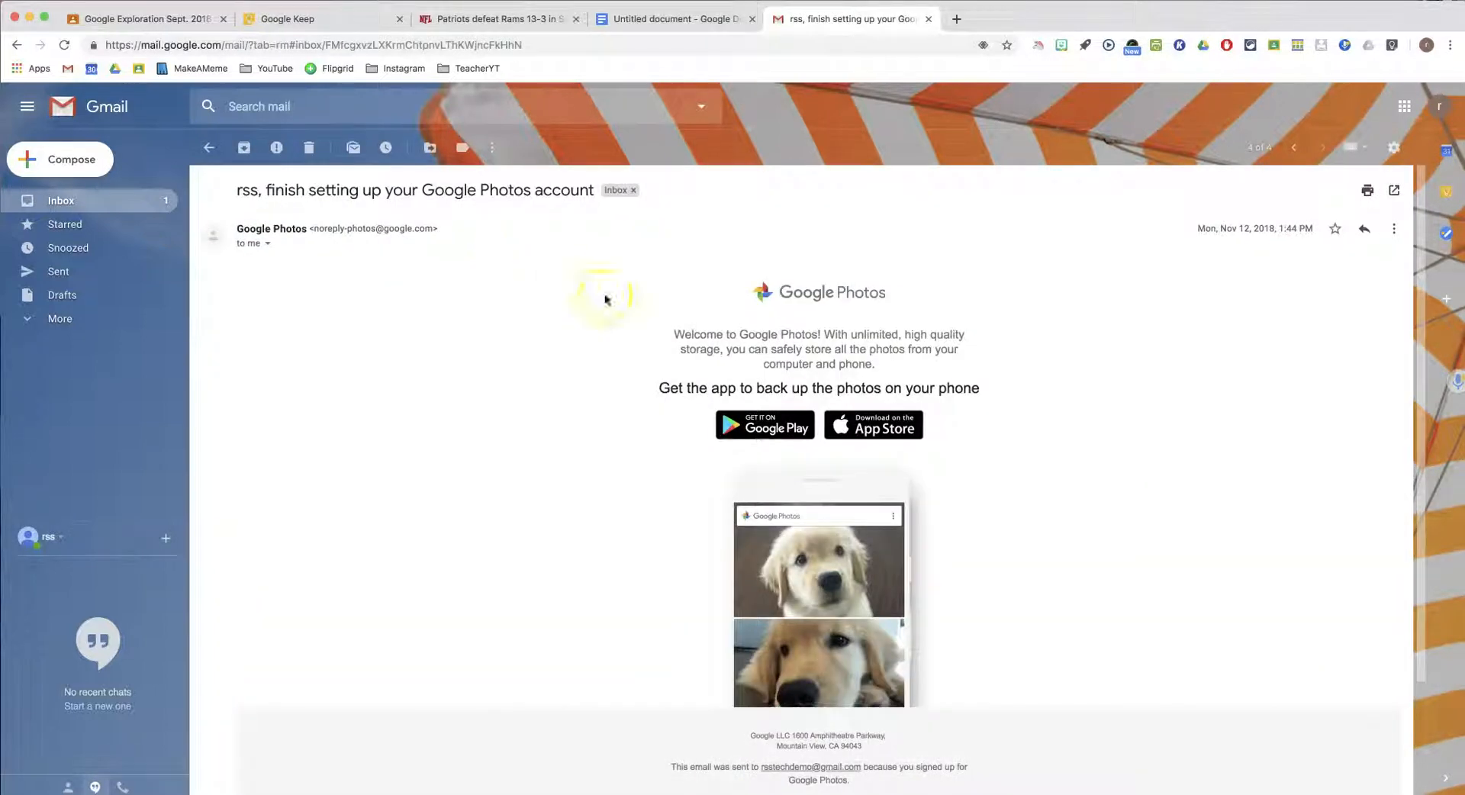
{"action": "left_click_drag", "start_coordinate": [763, 363], "coordinate": [799, 357]}
{"action": "triple_click", "coordinate": [800, 357]}
{"action": "key", "text": "super+c"}
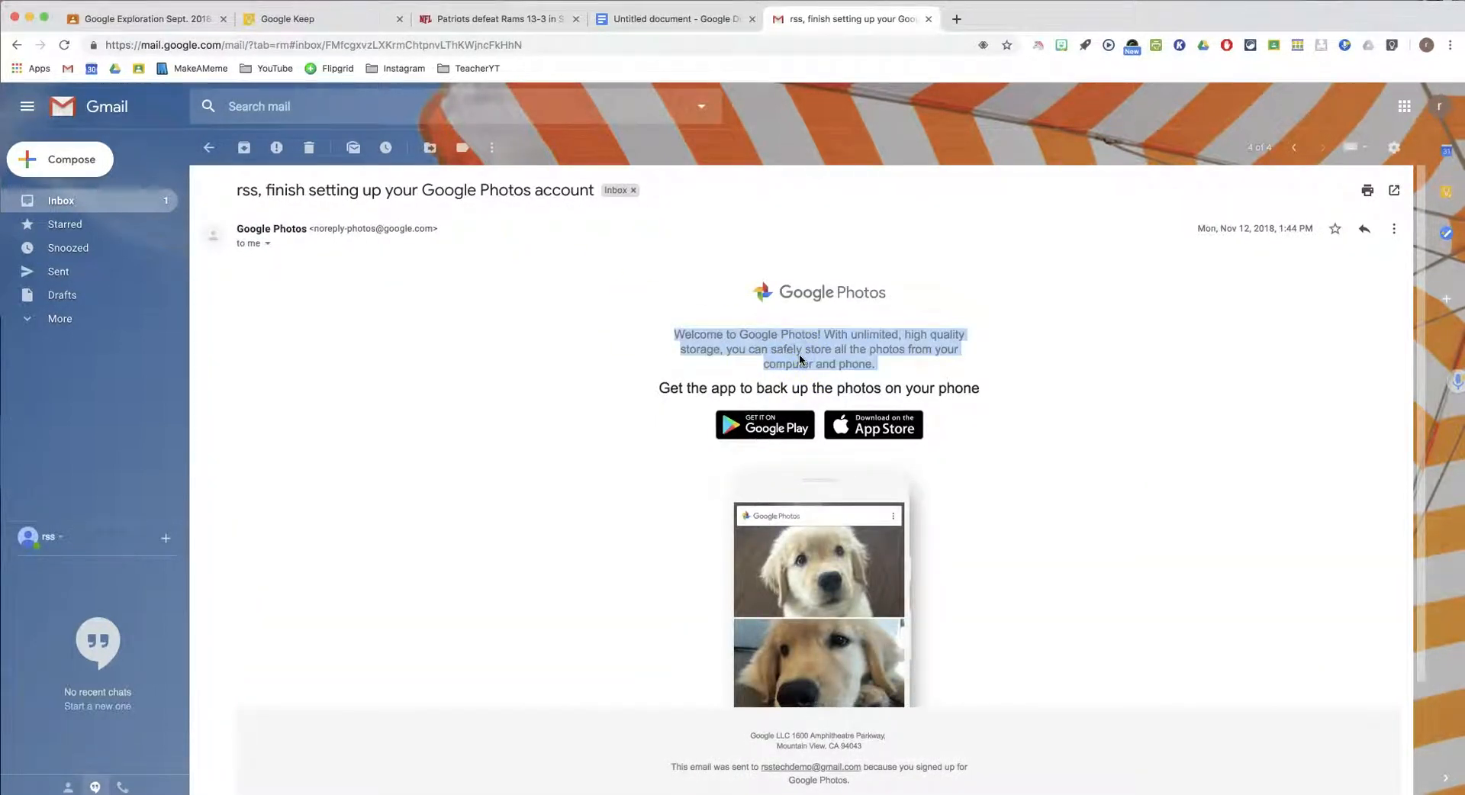
Step: Create a Keep note beside the email containing the copied "Welcome to Google Photos!" paragraph and finish it
{"action": "left_click", "coordinate": [1447, 195]}
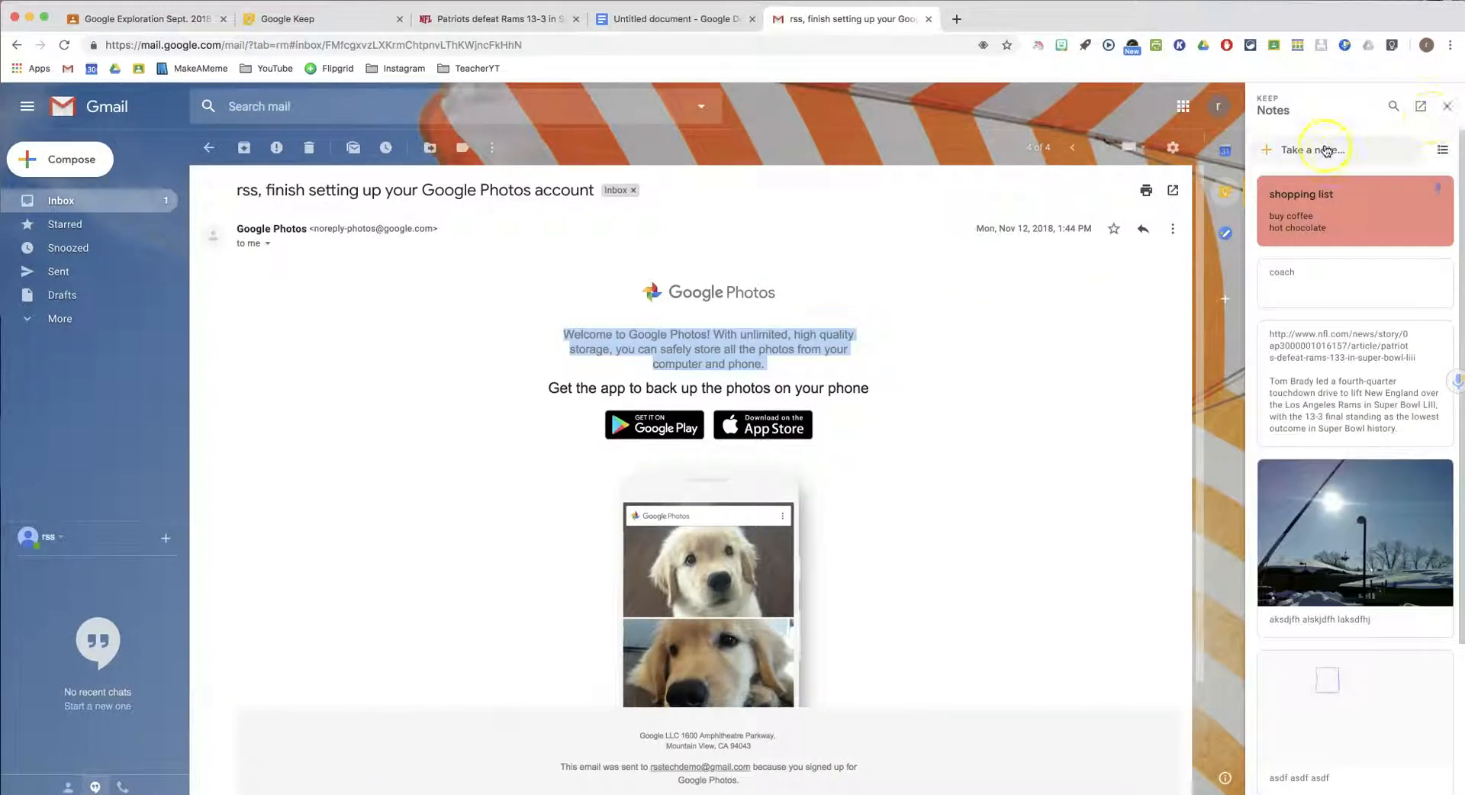
{"action": "left_click", "coordinate": [1328, 150]}
{"action": "key", "text": "super+v"}
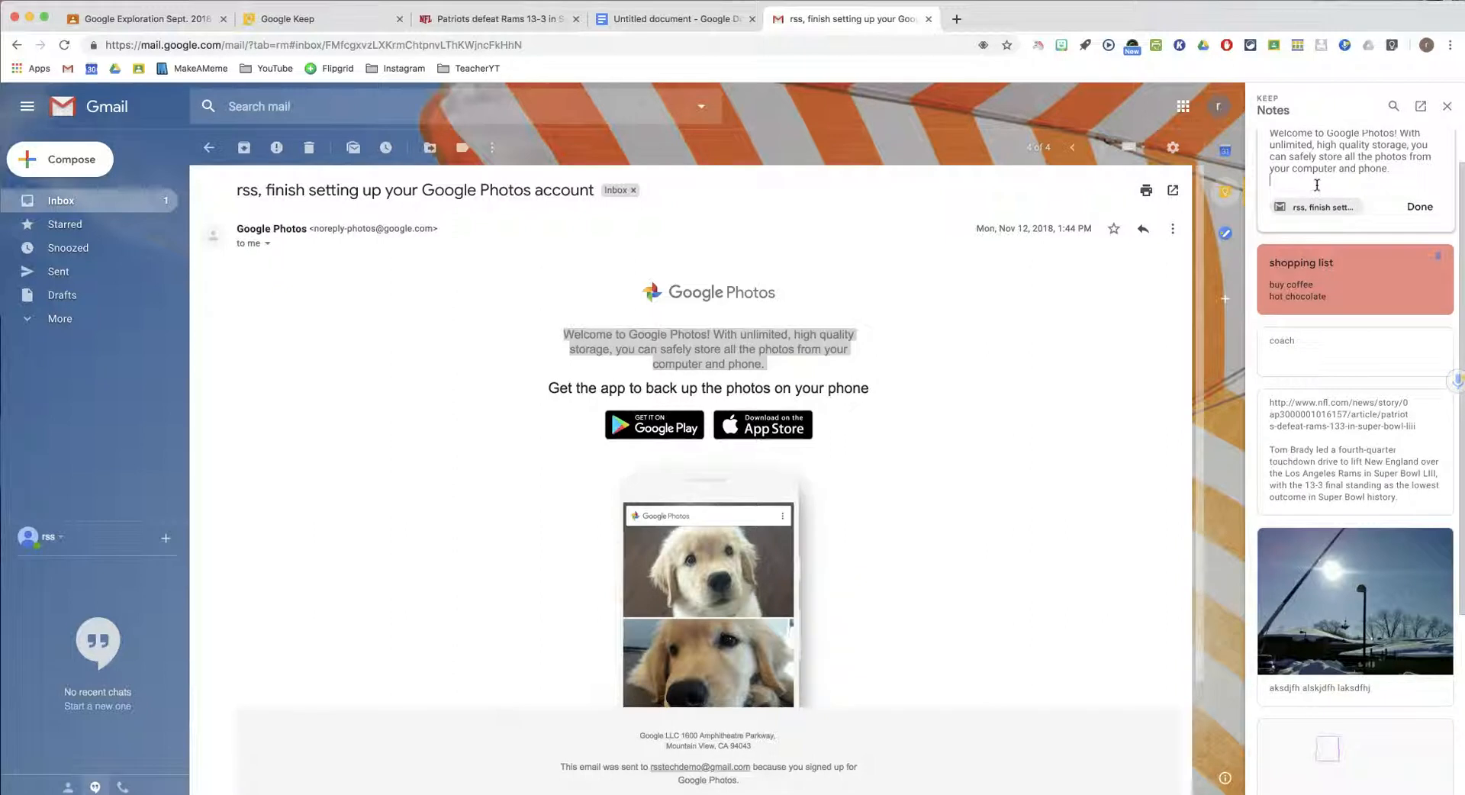
{"action": "left_click", "coordinate": [1420, 206]}
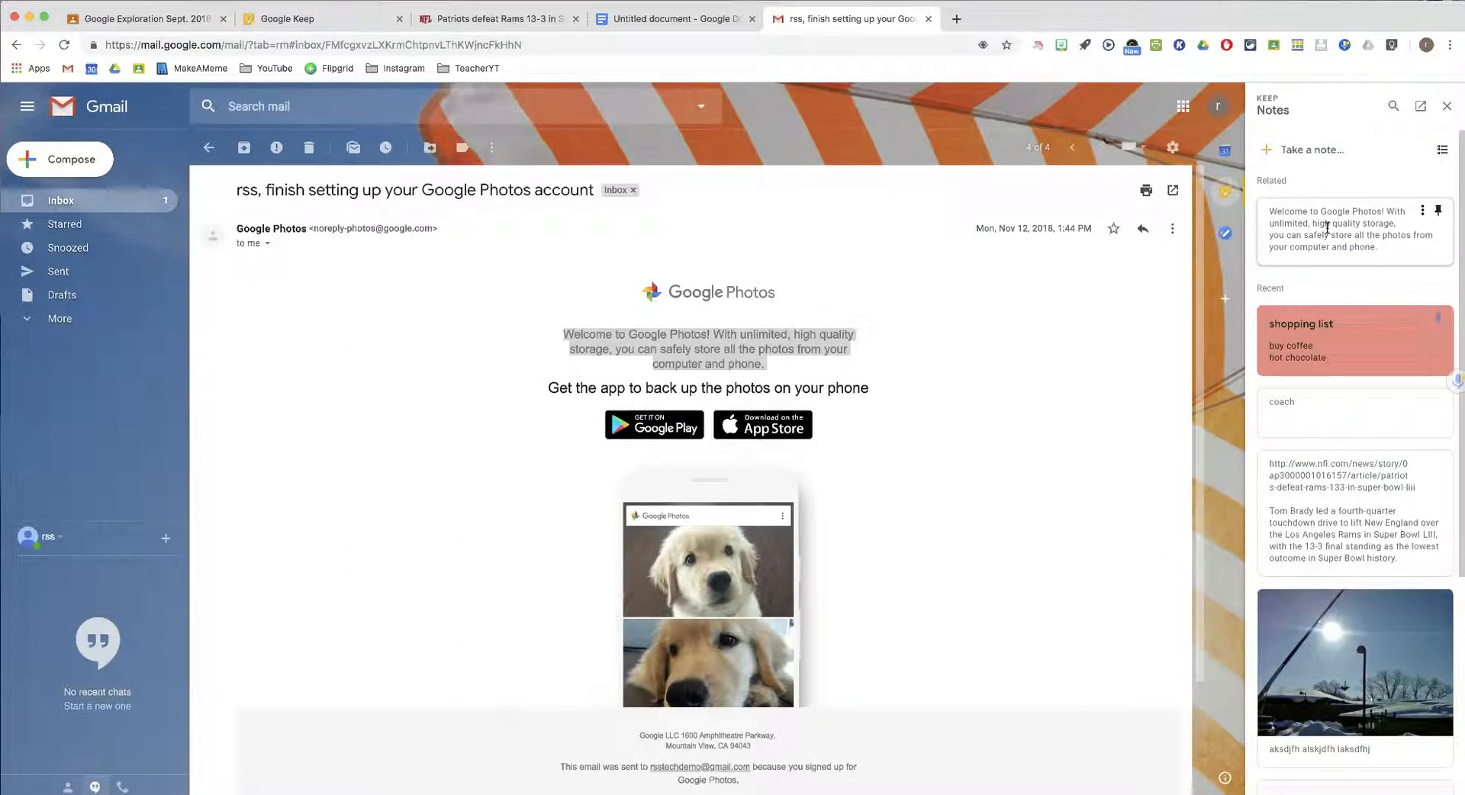
Step: Open Google Calendar in a new browser tab from the Google apps list
{"action": "left_click", "coordinate": [958, 21]}
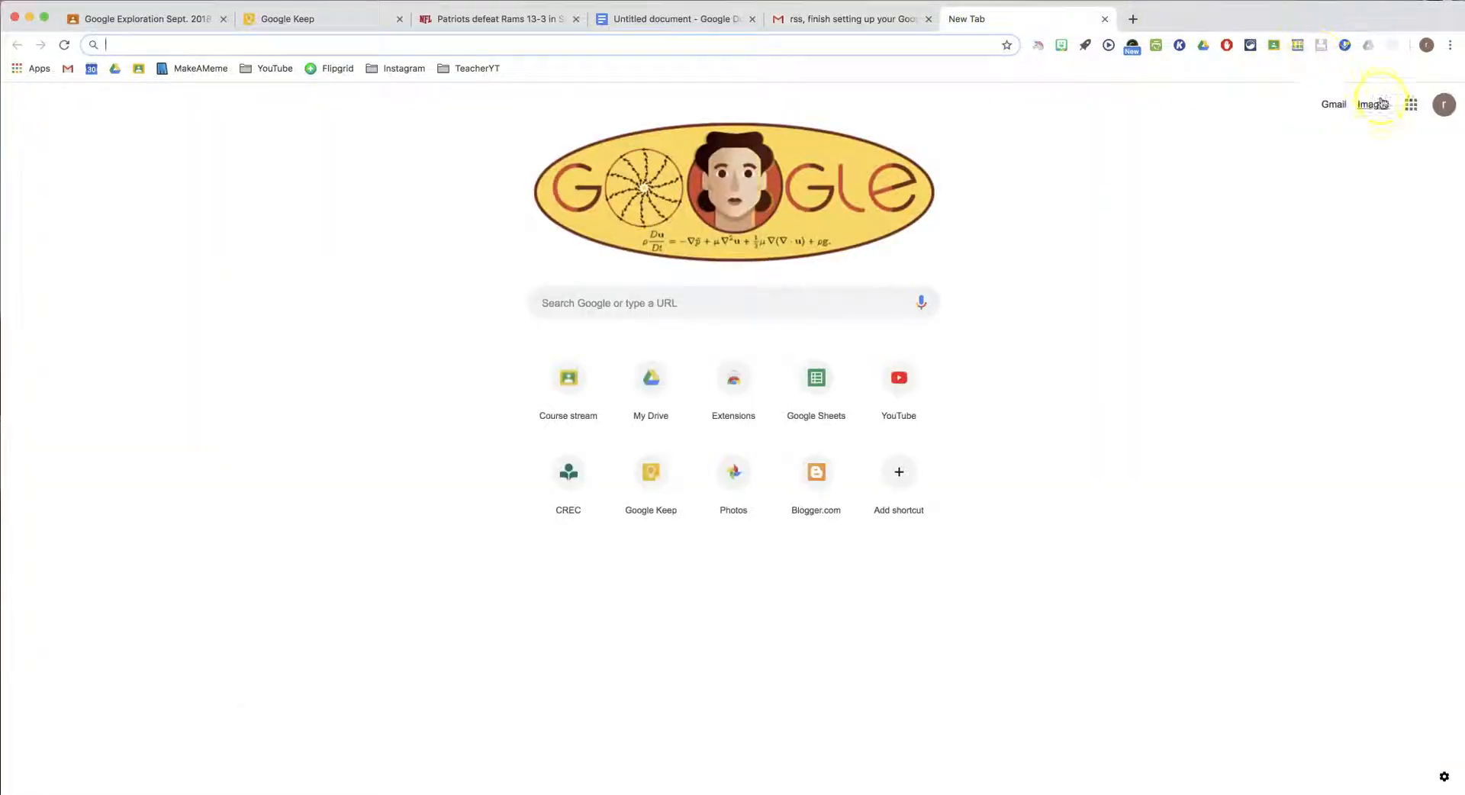
{"action": "left_click", "coordinate": [1411, 105]}
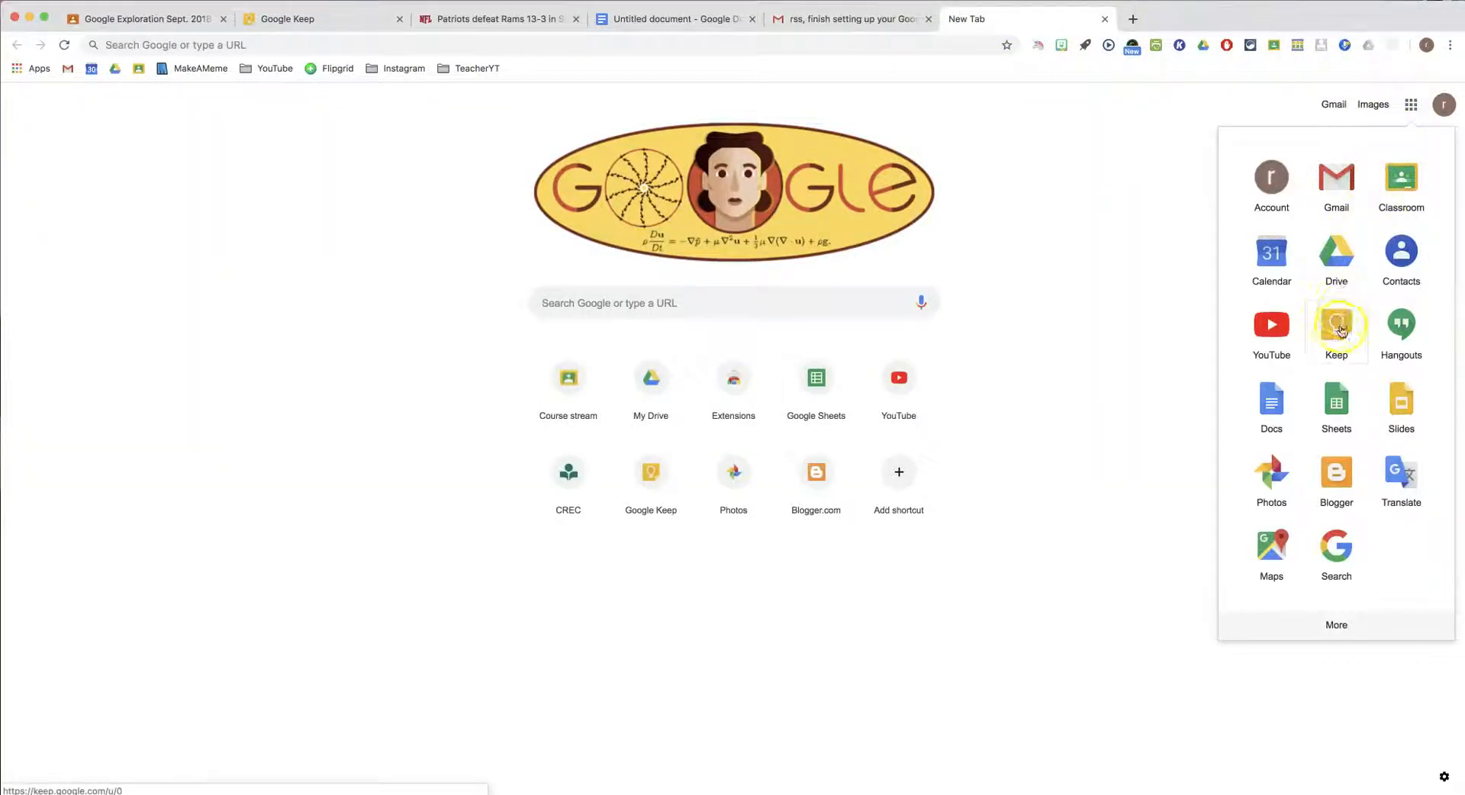
{"action": "left_click", "coordinate": [1271, 253]}
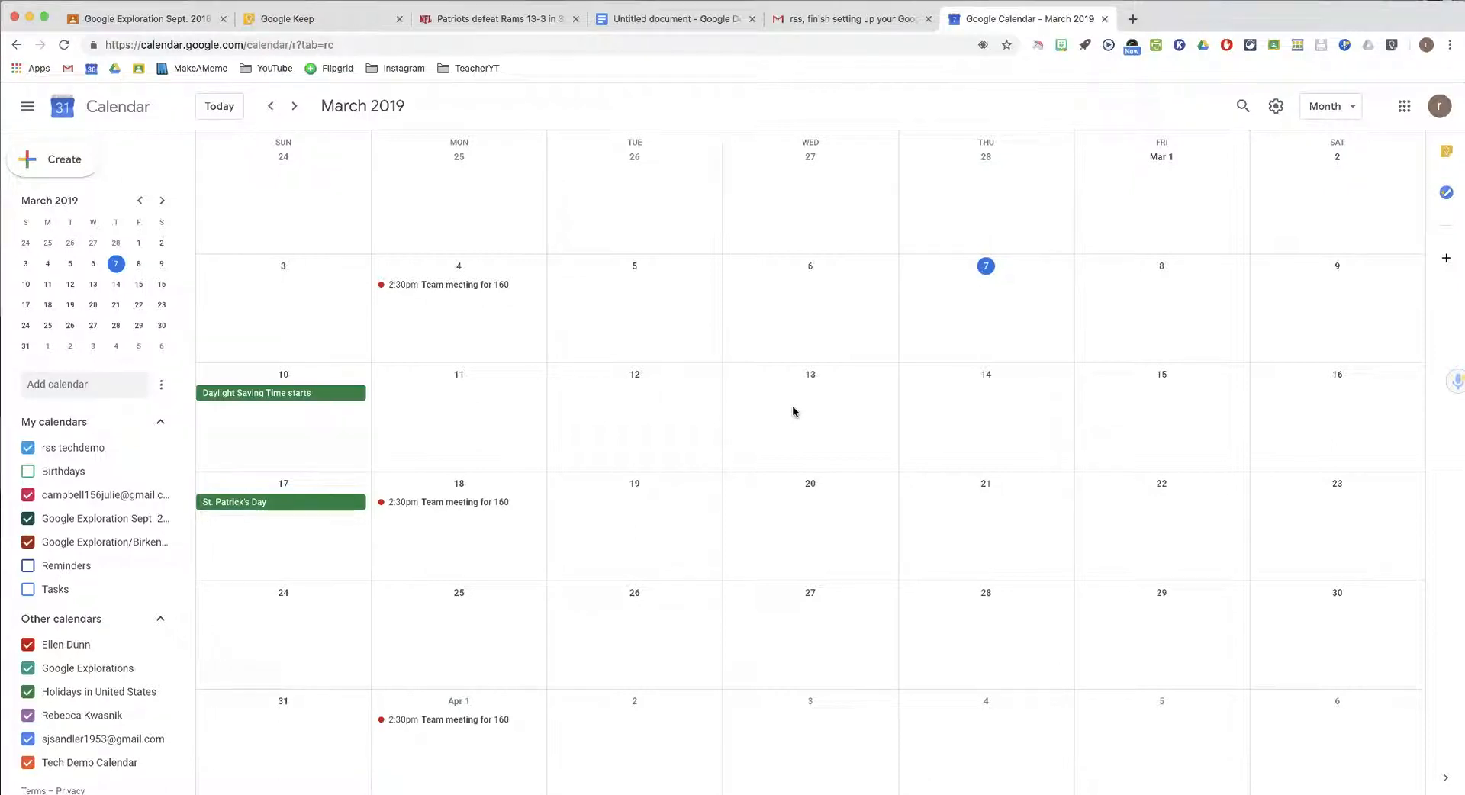
Step: Switch back to Google Keep to view all notes and skip the Device Enrollment notification
{"action": "left_click", "coordinate": [327, 20]}
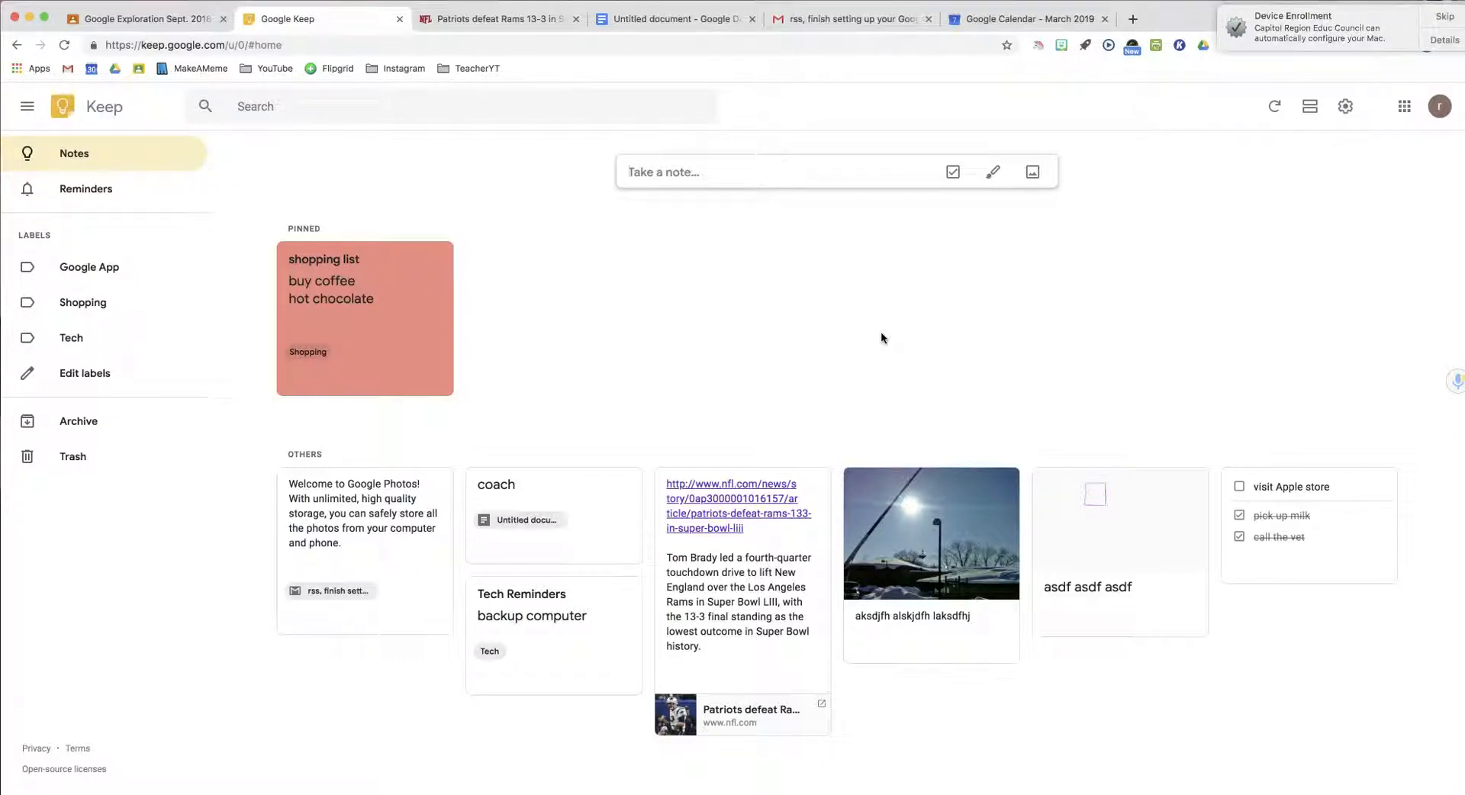
{"action": "left_click", "coordinate": [1450, 19]}
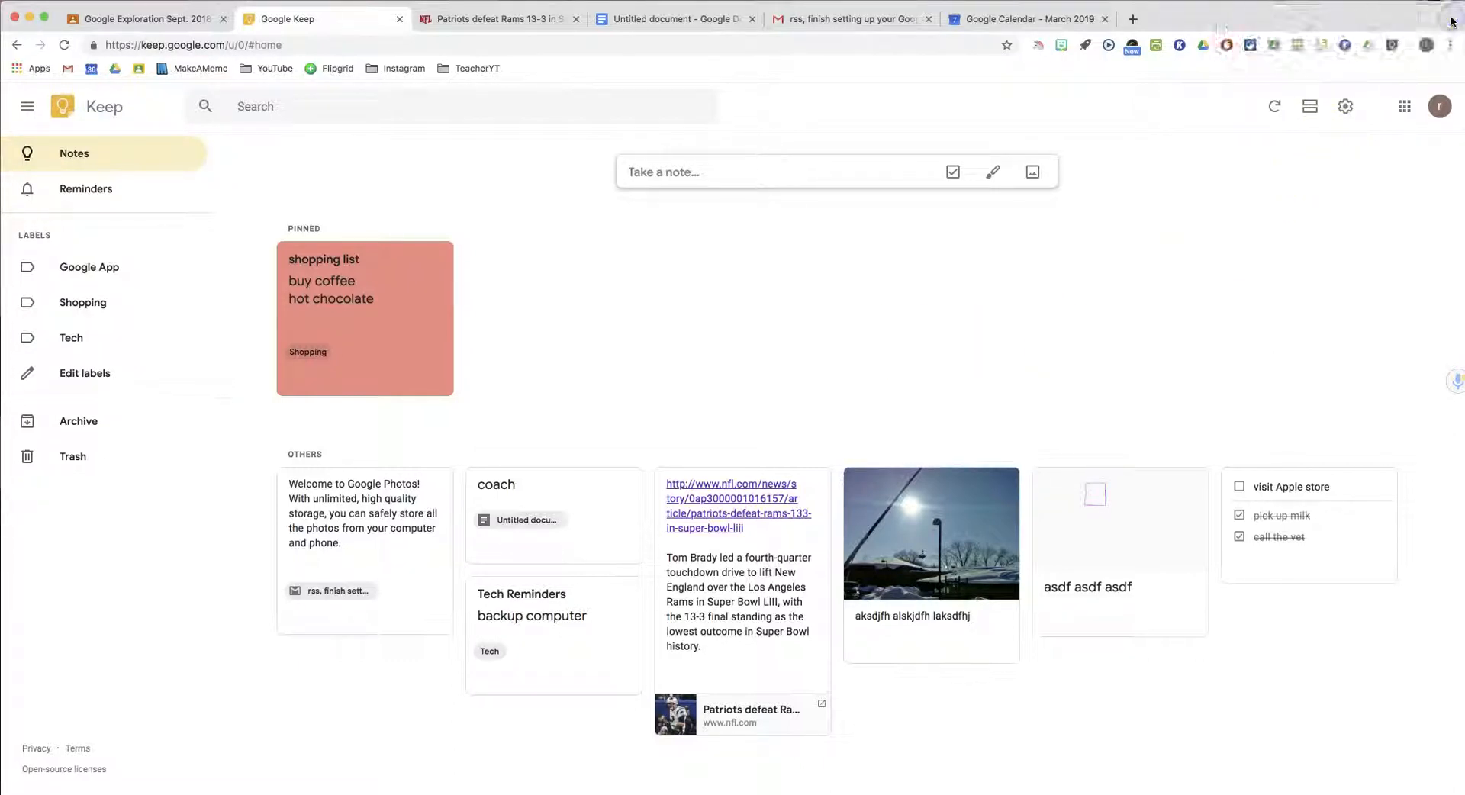